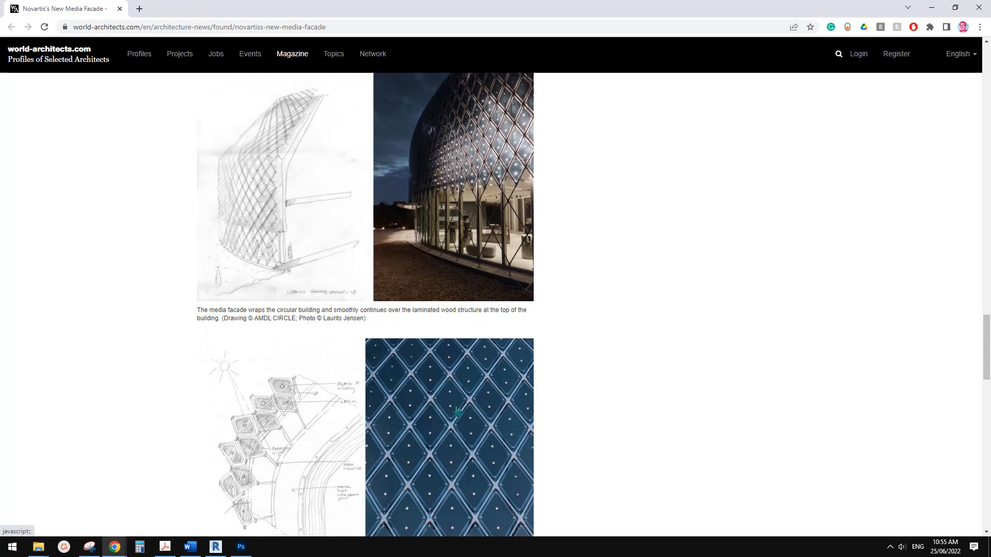
# Examine the facade sketches and photos in the Novartis media facade article.
pyautogui.scroll(-2, 457, 411)
pyautogui.scroll(4, 471, 410)
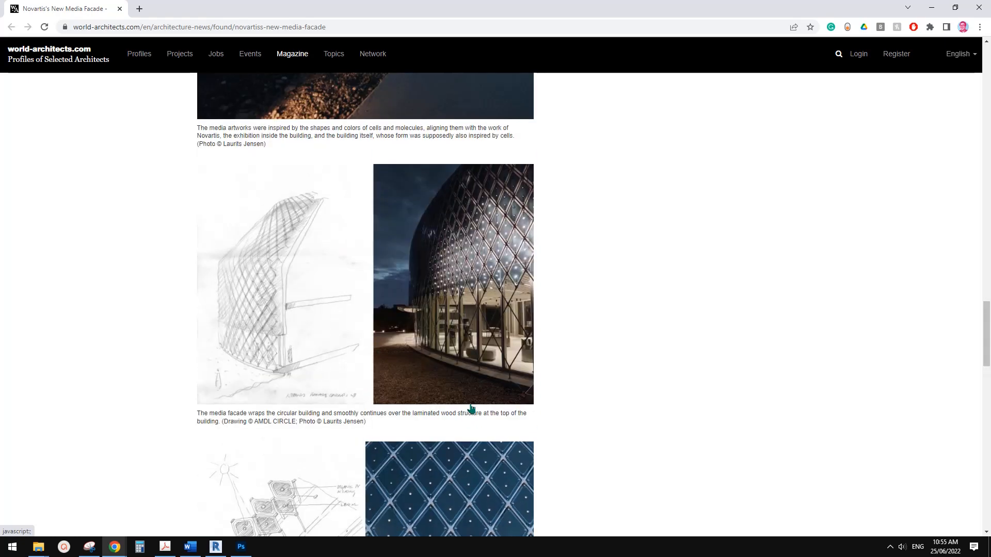
pyautogui.scroll(1, 471, 409)
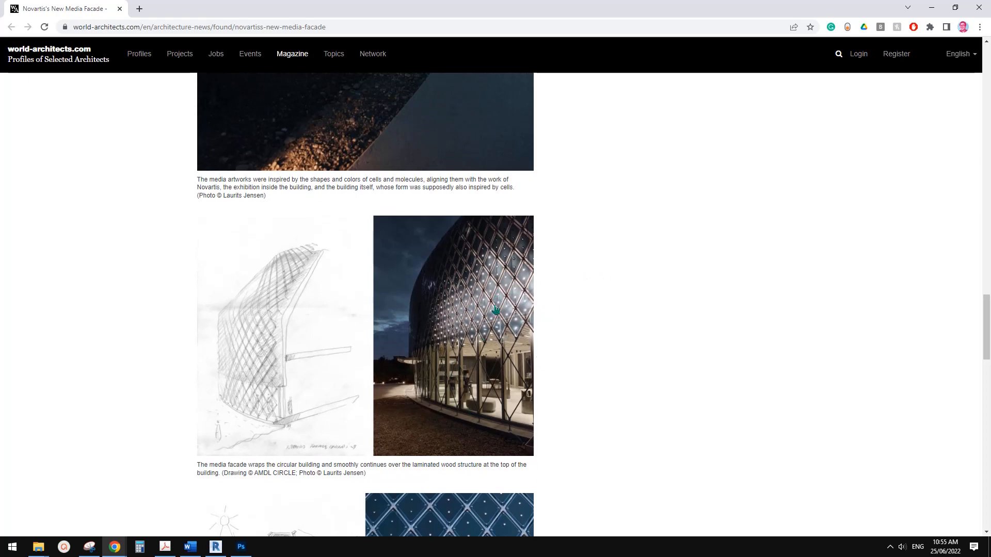
pyautogui.scroll(-2, 493, 337)
pyautogui.scroll(3, 218, 483)
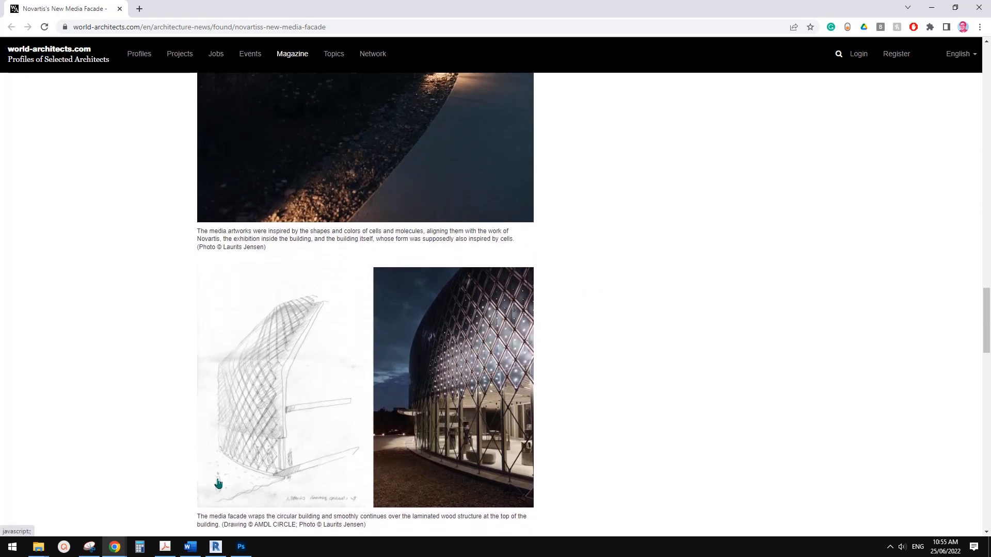
# Switch to Revit and open the recent family 20220621 Pattern Based Family.
pyautogui.click(216, 546)
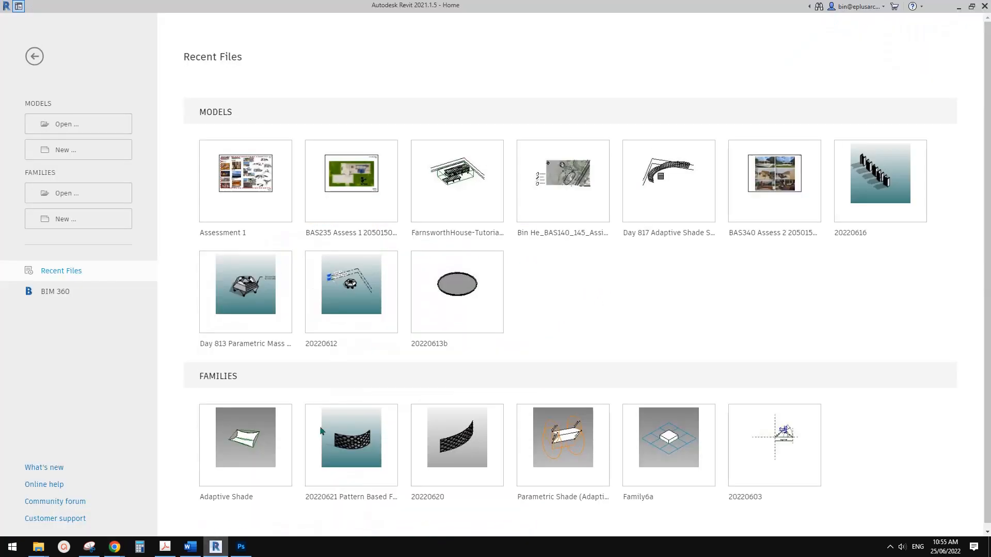
pyautogui.click(360, 445)
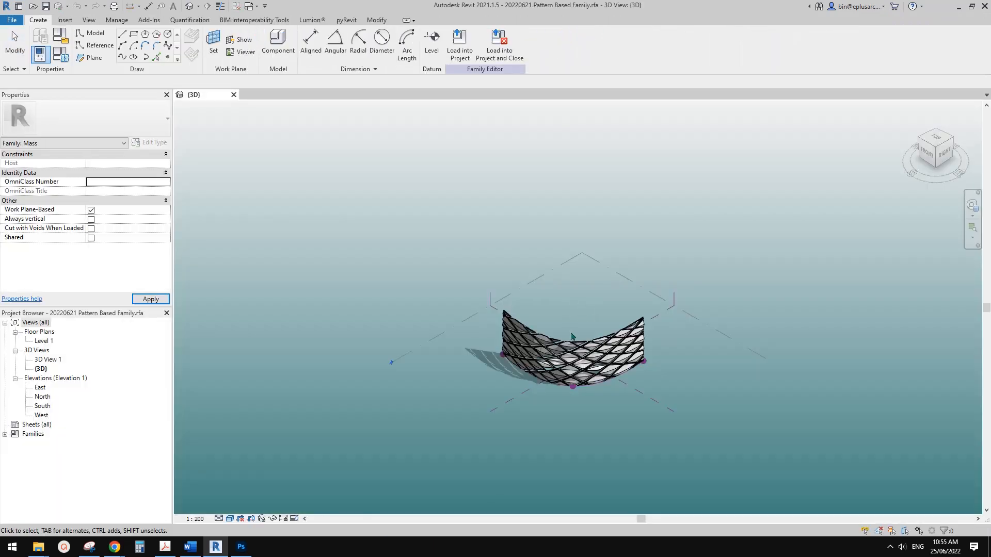
pyautogui.scroll(3, 568, 356)
pyautogui.click(564, 366)
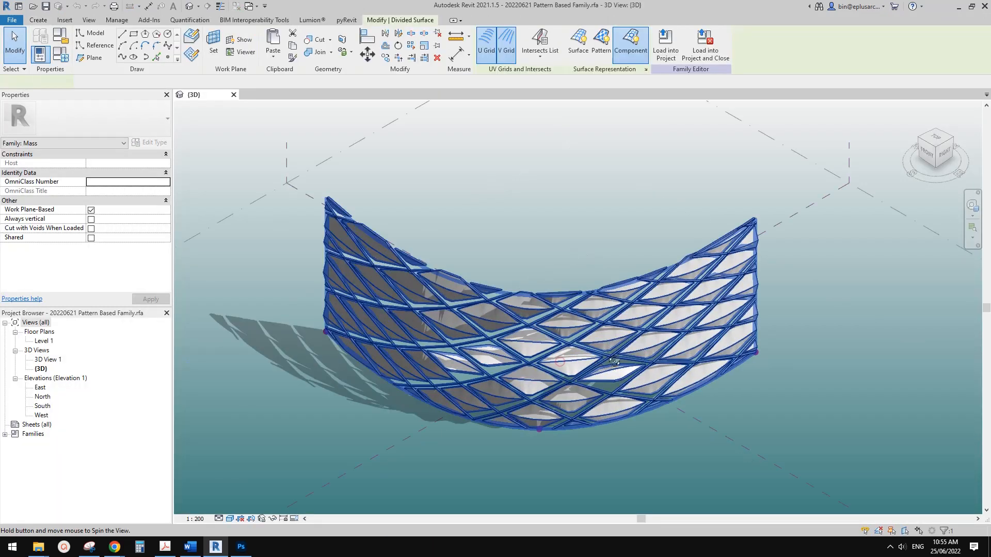
pyautogui.moveTo(564, 366)
pyautogui.keyDown('shift'); pyautogui.mouseDown(button='middle')
pyautogui.moveTo(683, 257)
pyautogui.moveTo(543, 343)
pyautogui.moveTo(515, 374)
pyautogui.moveTo(562, 367)
pyautogui.mouseUp(button='middle'); pyautogui.keyUp('shift')
pyautogui.press('Escape')
pyautogui.click(532, 328)
pyautogui.press('Escape')
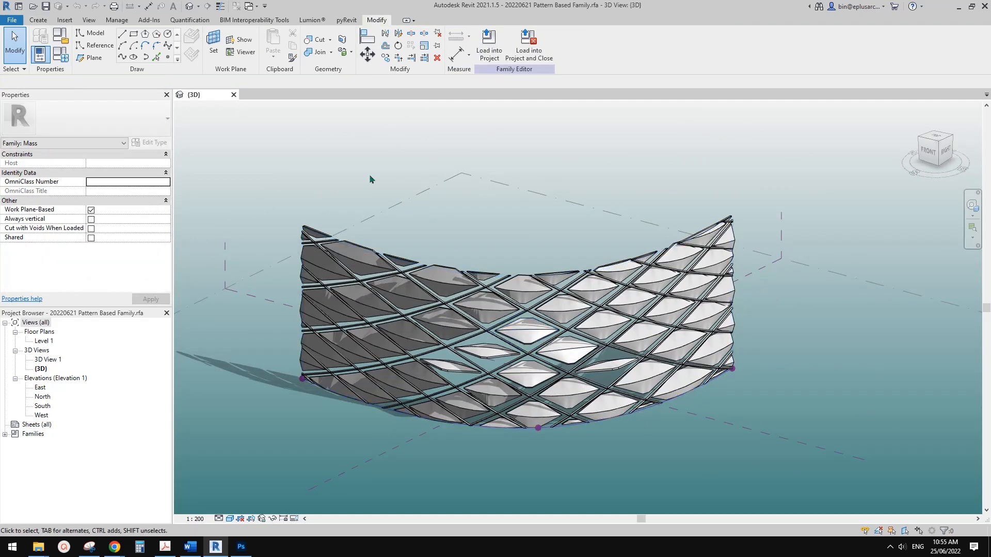
# Open the Family3 curtain panel family for editing from one of the diamond panels on the curved facade.
pyautogui.click(535, 338)
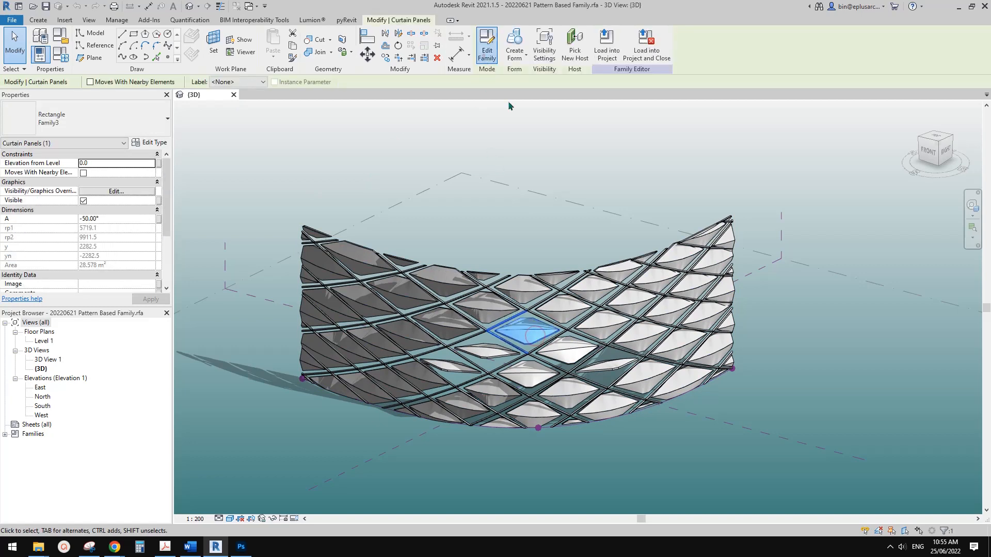
pyautogui.click(487, 50)
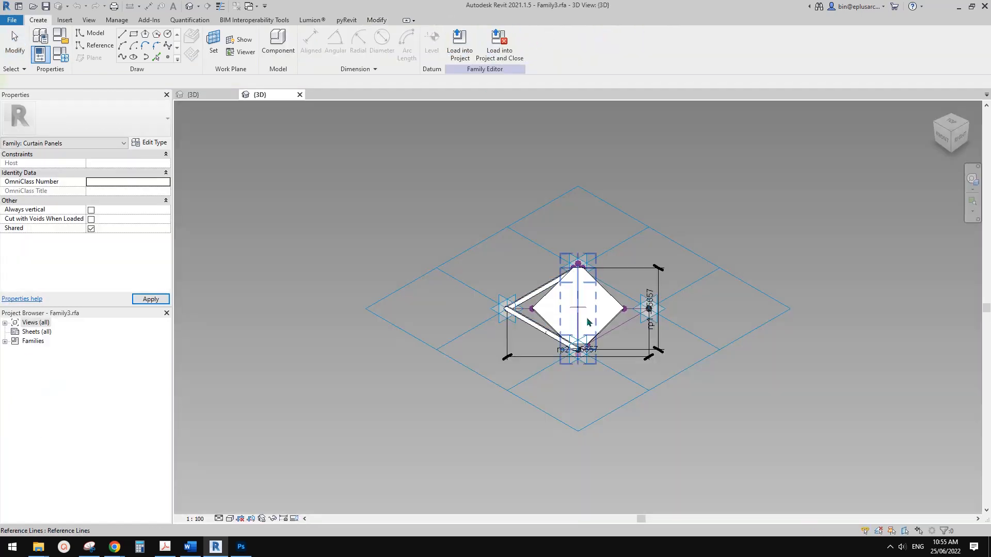
pyautogui.keyDown('shift'); pyautogui.moveTo(578, 322); pyautogui.dragTo(503, 305, button='middle'); pyautogui.keyUp('shift')
pyautogui.scroll(5, 574, 303)
pyautogui.scroll(-1, 508, 304)
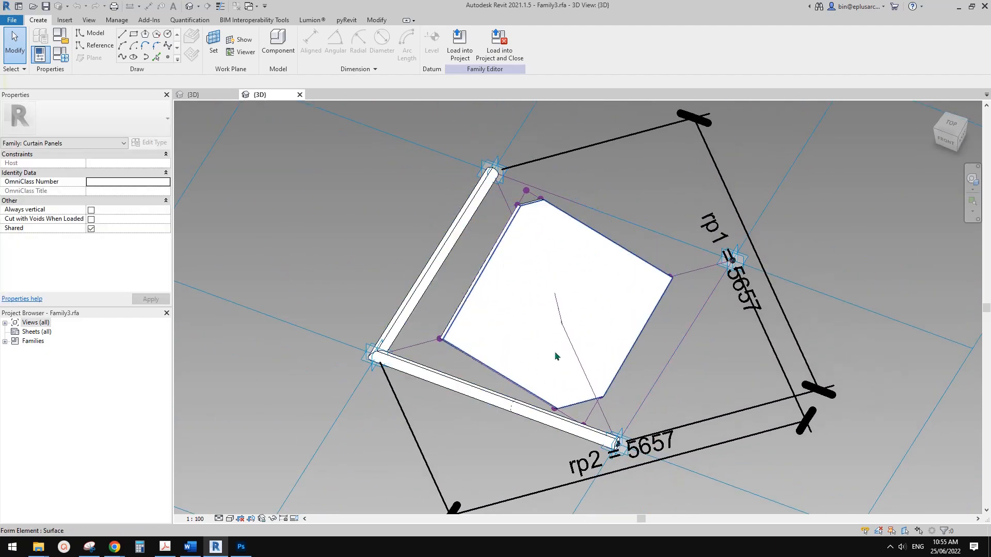
pyautogui.keyDown('shift'); pyautogui.moveTo(570, 268); pyautogui.dragTo(543, 233, button='middle'); pyautogui.keyUp('shift')
# Delete the curved form attached to the panel and the curved profile line it was built on.
pyautogui.click(590, 288)
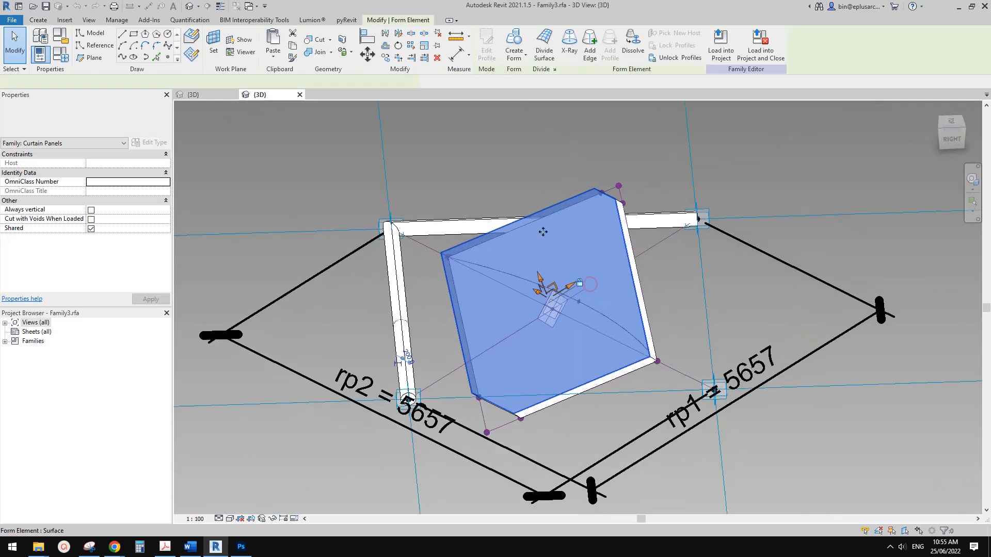
pyautogui.keyDown('shift'); pyautogui.moveTo(589, 318); pyautogui.dragTo(543, 336, button='middle'); pyautogui.keyUp('shift')
pyautogui.scroll(-1, 577, 304)
pyautogui.press('Escape')
pyautogui.click(605, 308)
pyautogui.press('Escape')
pyautogui.click(538, 340)
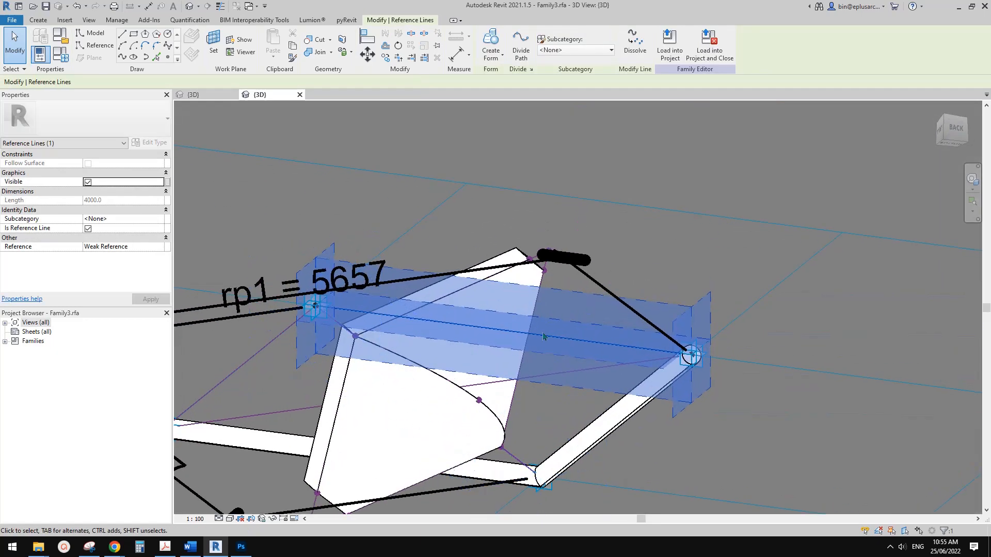
pyautogui.click(494, 409)
pyautogui.moveTo(502, 415); pyautogui.dragTo(537, 397, button='middle')
pyautogui.press('Delete')
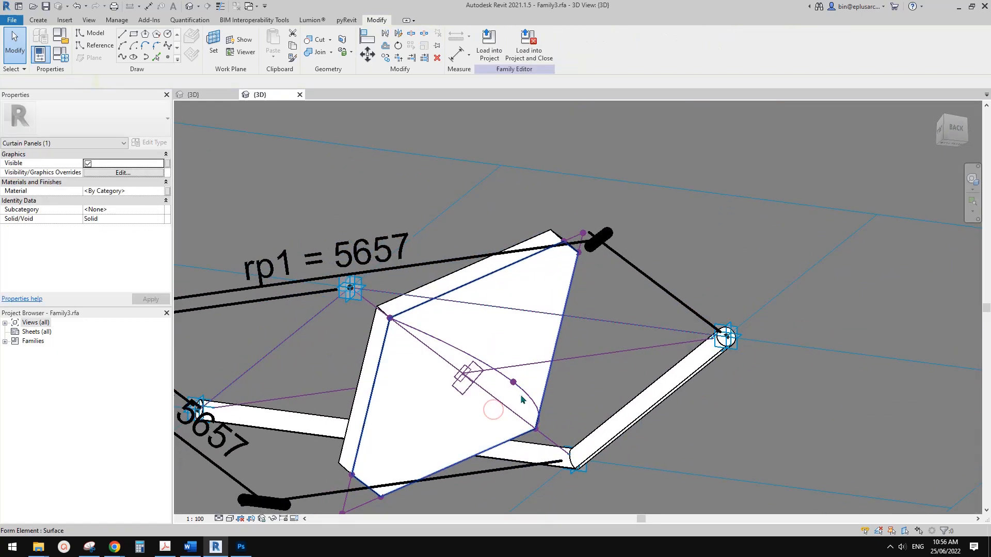
pyautogui.click(522, 391)
pyautogui.press('Delete')
pyautogui.scroll(-1, 532, 366)
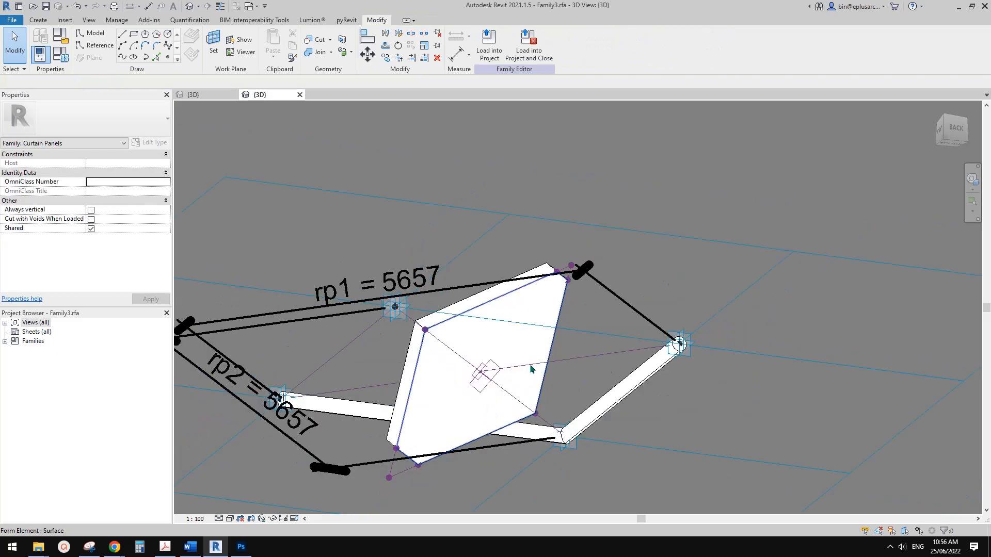
# Delete the remaining panel form with the cut corners.
pyautogui.keyDown('shift'); pyautogui.moveTo(531, 369); pyautogui.dragTo(550, 231, button='middle'); pyautogui.keyUp('shift')
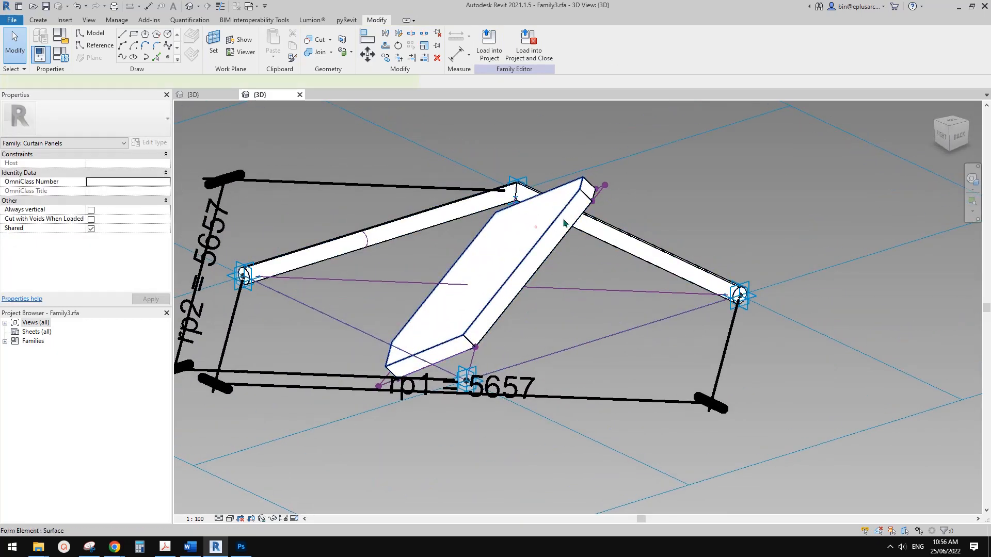
pyautogui.click(564, 223)
pyautogui.scroll(1, 645, 249)
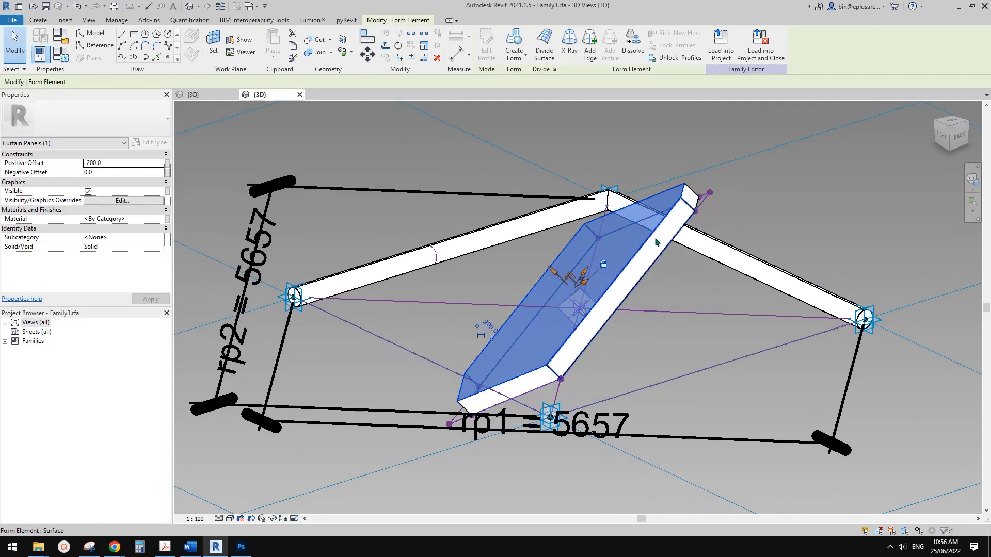
pyautogui.press('Delete')
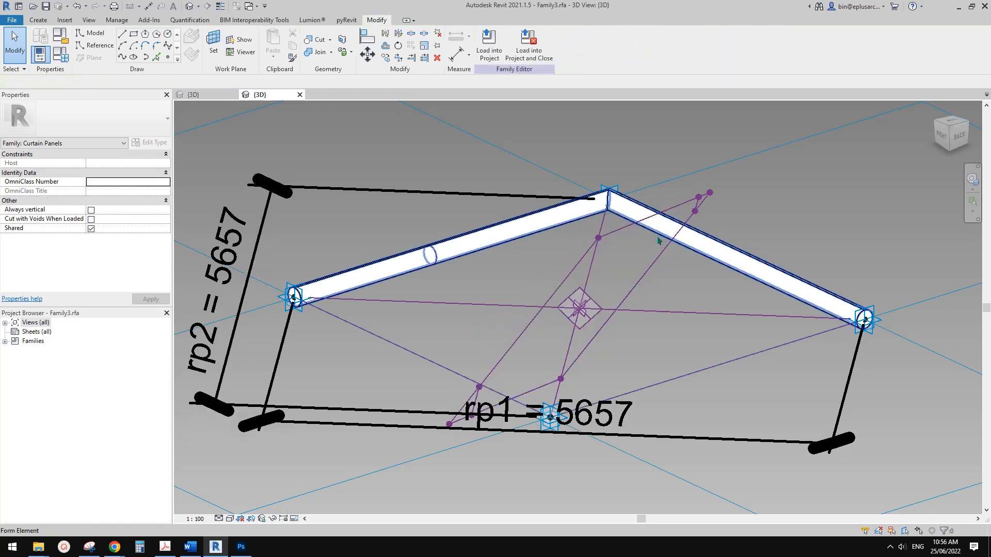
# Delete the reference lines of the cut-corner outline, keeping the plain four-sided reference frame.
pyautogui.moveTo(657, 240); pyautogui.dragTo(660, 241, button='middle')
pyautogui.press('Tab')
pyautogui.click(690, 221)
pyautogui.press('Delete')
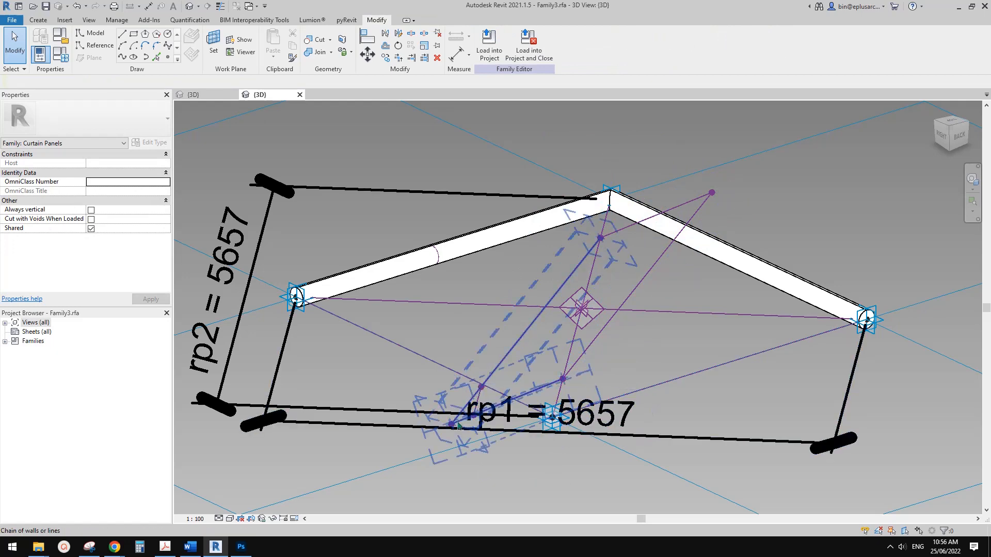
pyautogui.click(515, 360)
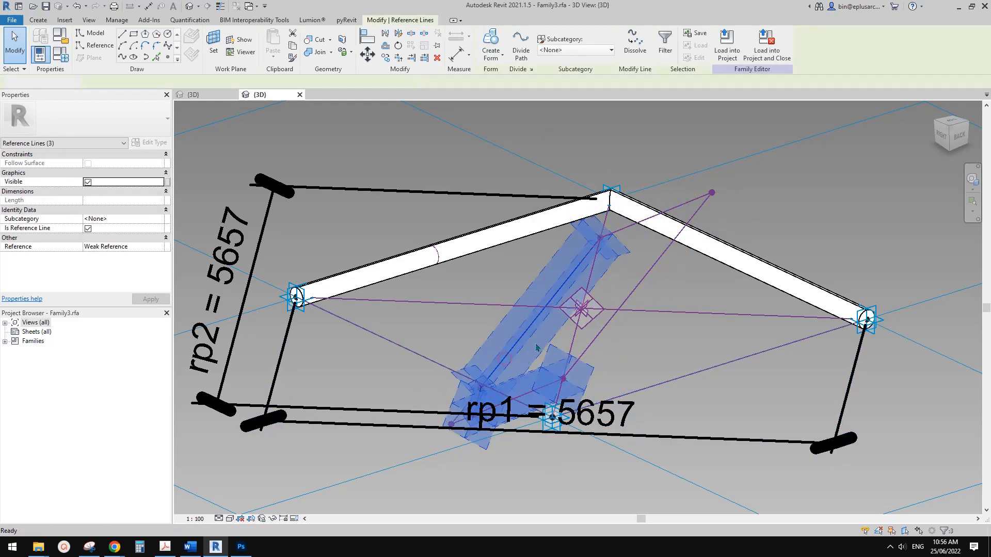
pyautogui.press('Delete')
pyautogui.scroll(-1, 567, 309)
pyautogui.keyDown('shift'); pyautogui.moveTo(574, 308); pyautogui.dragTo(613, 356, button='middle'); pyautogui.keyUp('shift')
# Create a solid form from the four-sided reference line frame and set its positive offset to 20.
pyautogui.click(613, 288)
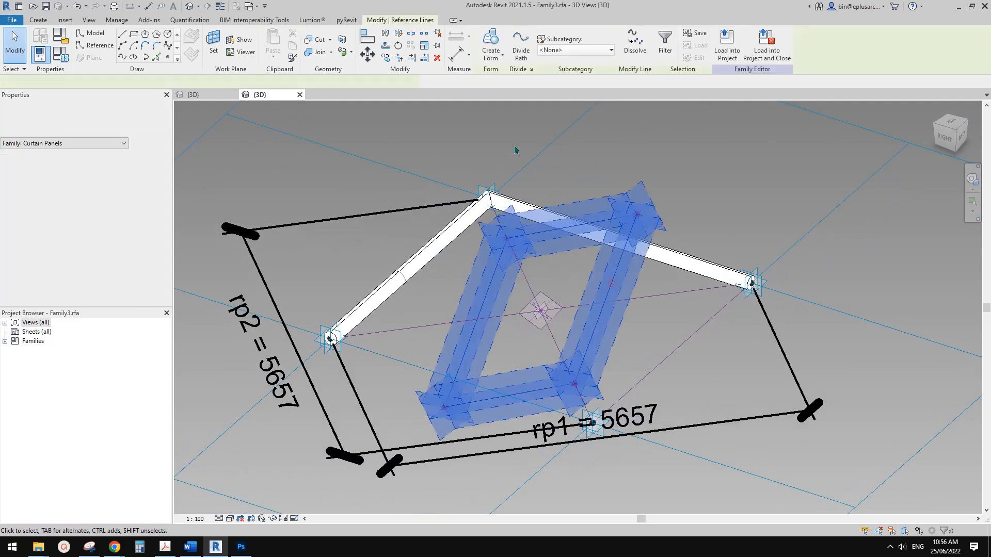
pyautogui.click(498, 43)
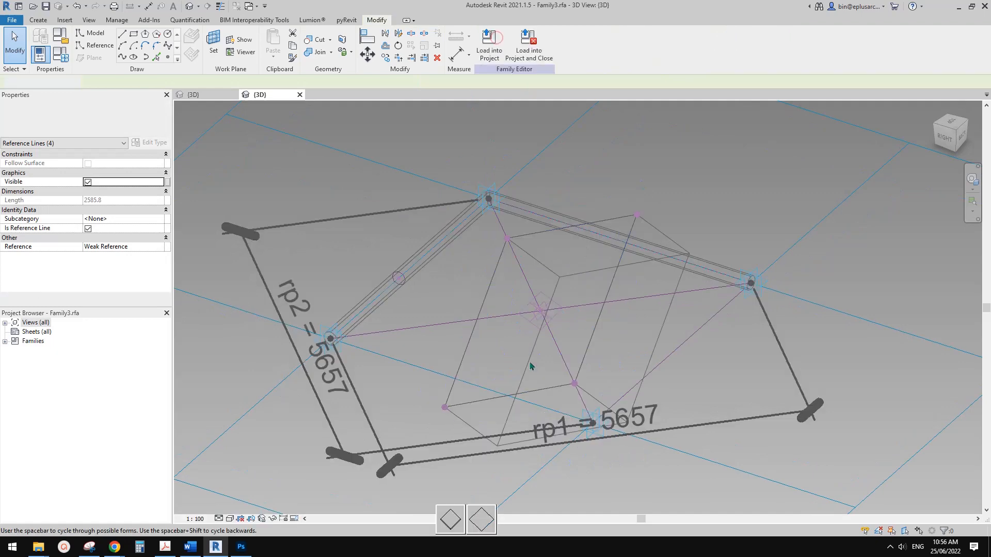
pyautogui.click(472, 512)
pyautogui.click(116, 165)
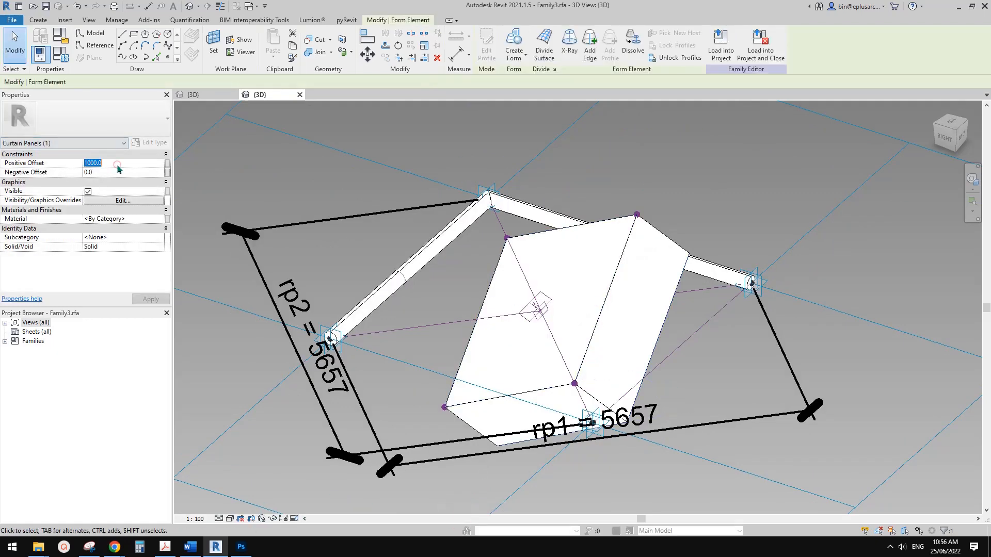
pyautogui.keyDown('shift'); pyautogui.moveTo(593, 247); pyautogui.dragTo(514, 206, button='middle'); pyautogui.keyUp('shift')
pyautogui.click(119, 163)
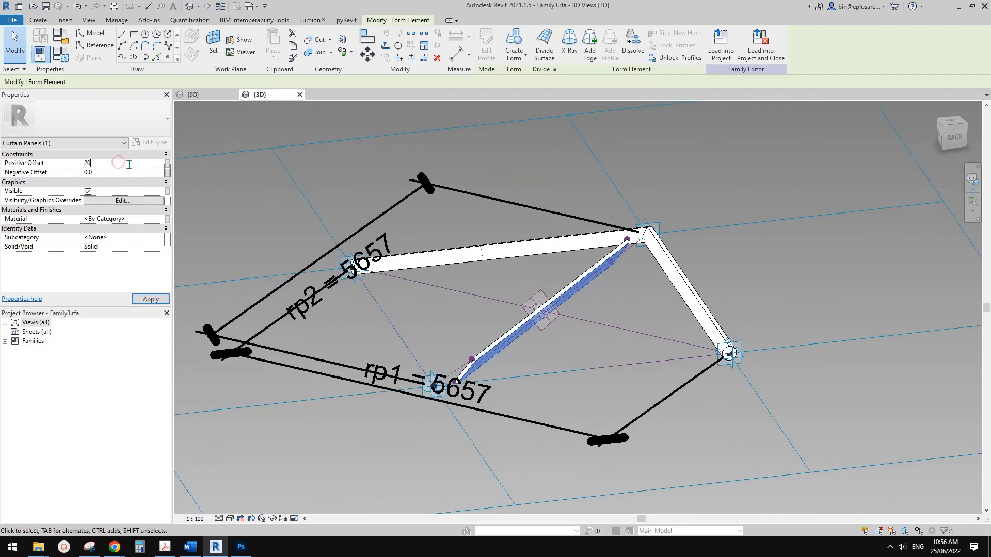
pyautogui.keyDown('shift'); pyautogui.moveTo(607, 203); pyautogui.dragTo(695, 272, button='middle'); pyautogui.keyUp('shift')
pyautogui.press('Escape')
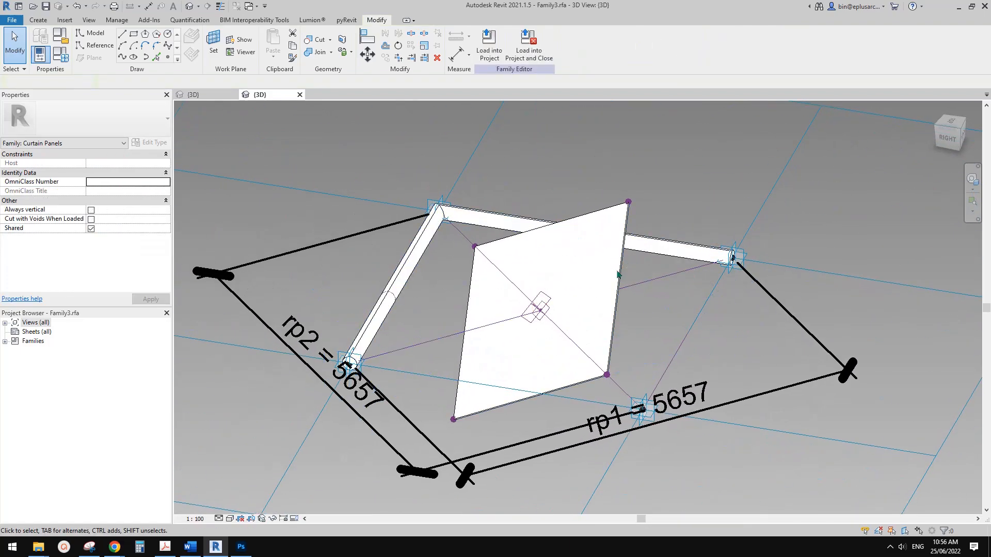
# Set the panel family's default angle parameter A to 0.
pyautogui.keyDown('shift'); pyautogui.moveTo(617, 271); pyautogui.dragTo(548, 273, button='middle'); pyautogui.keyUp('shift')
pyautogui.click(60, 54)
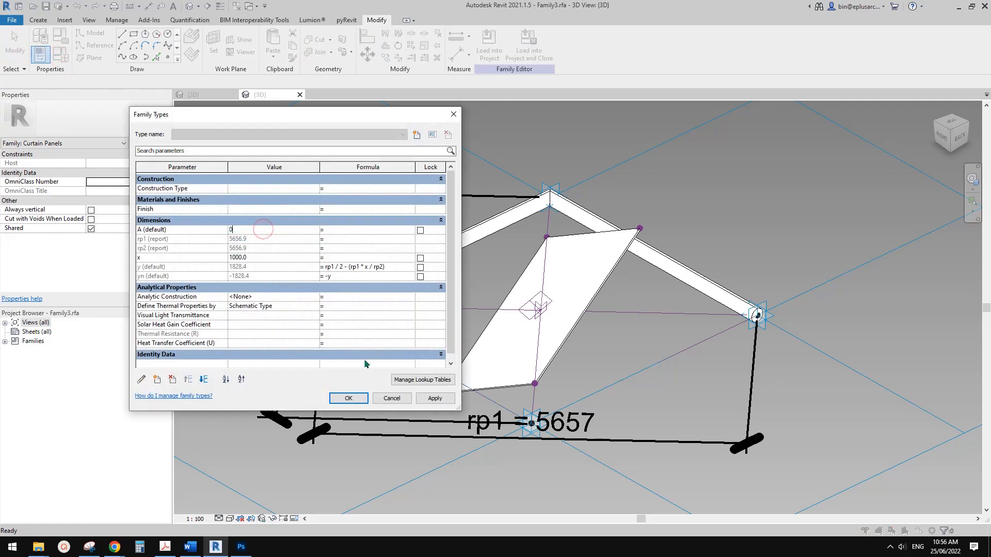
pyautogui.click(360, 401)
pyautogui.keyDown('shift'); pyautogui.moveTo(625, 360); pyautogui.dragTo(591, 246, button='middle'); pyautogui.keyUp('shift')
pyautogui.scroll(4, 583, 289)
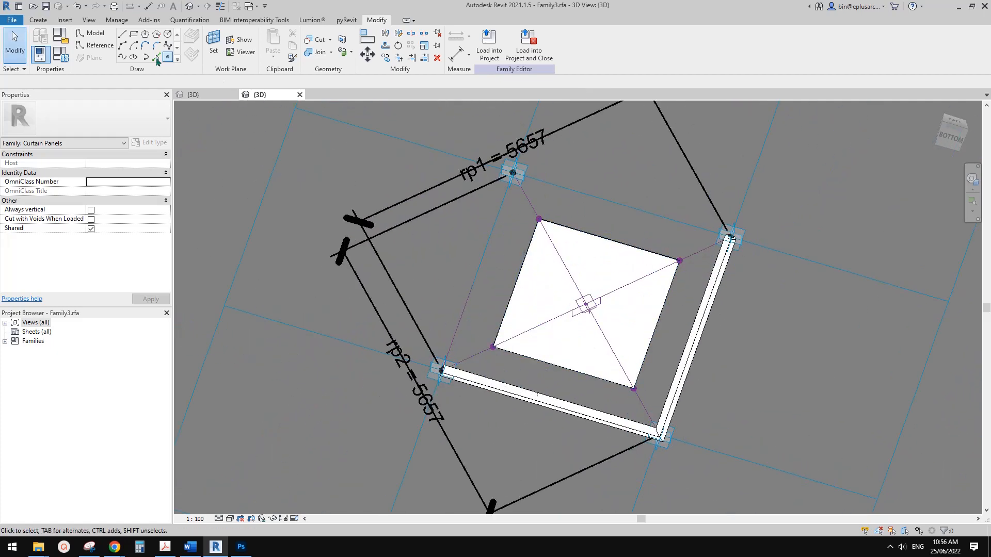
# Examine the family's dimension parameters and formulas and the offset of the panel's corner reference point.
pyautogui.click(61, 55)
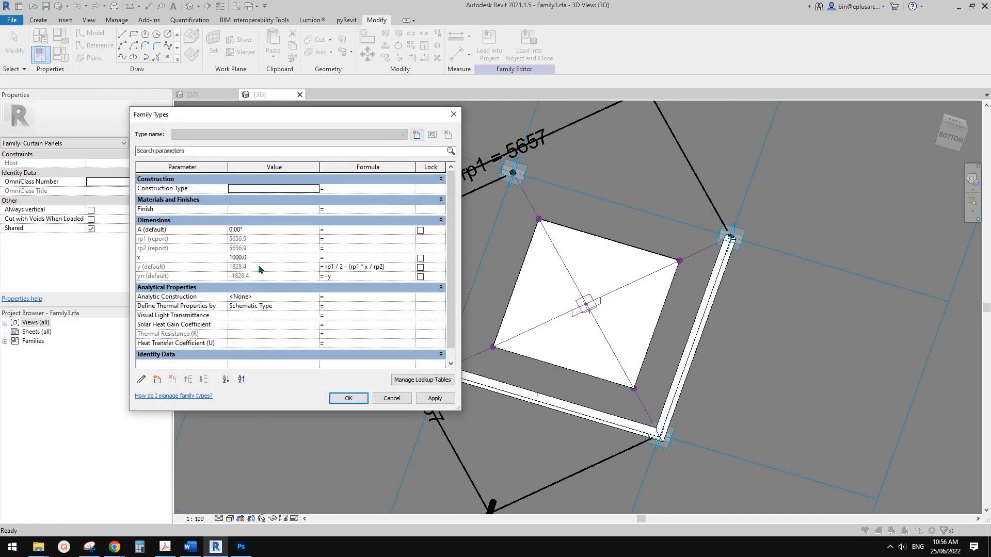
pyautogui.press('Escape')
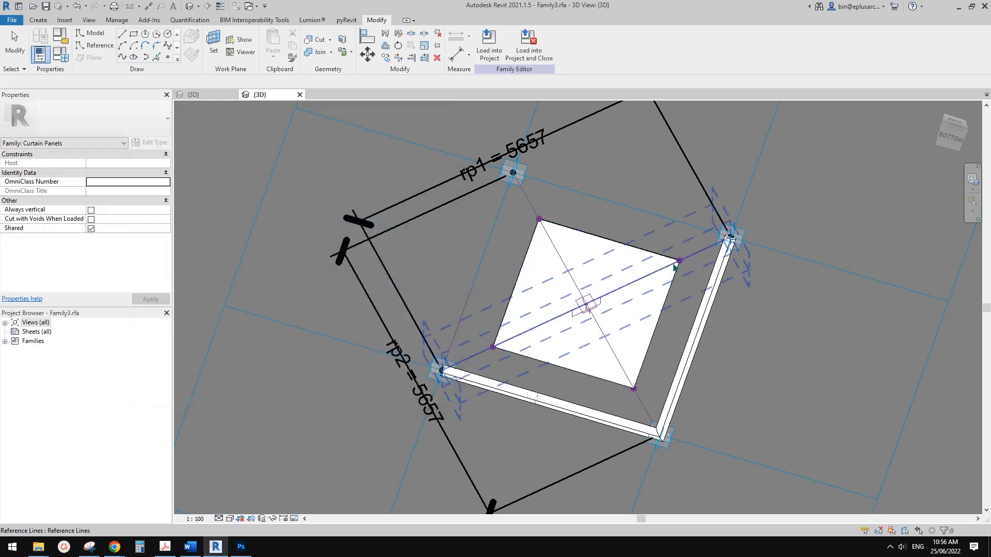
pyautogui.click(679, 262)
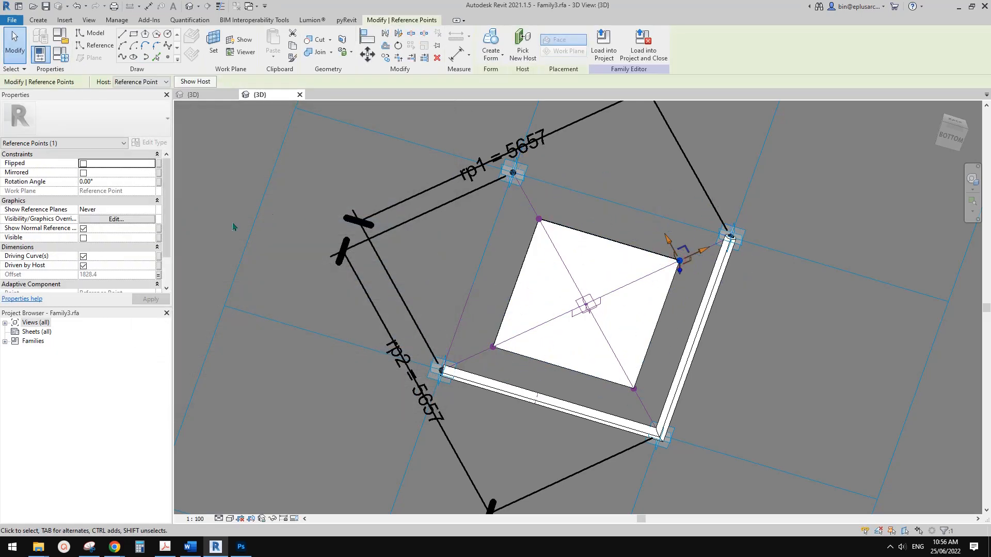
pyautogui.scroll(-2, 118, 259)
pyautogui.scroll(2, 124, 232)
pyautogui.press('Escape')
pyautogui.click(66, 57)
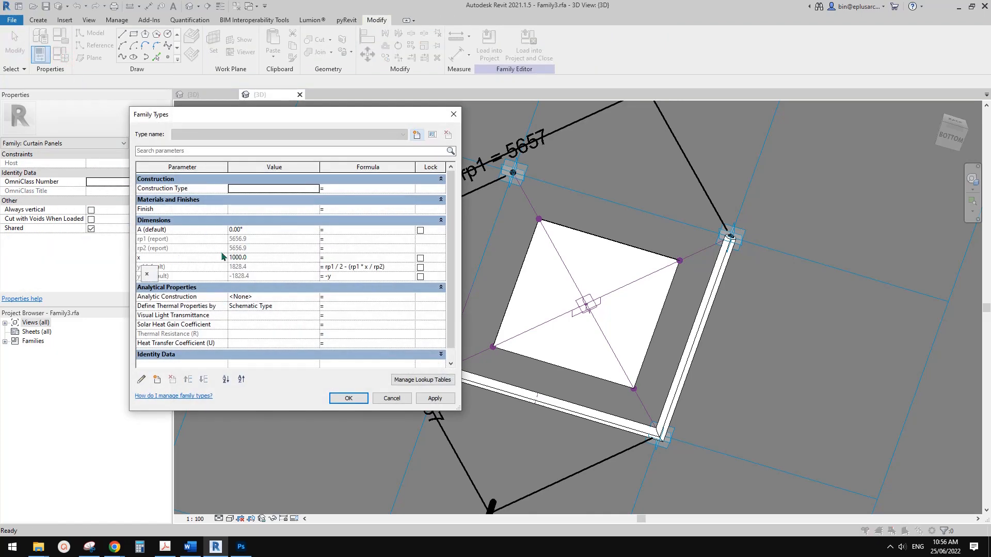
pyautogui.click(453, 114)
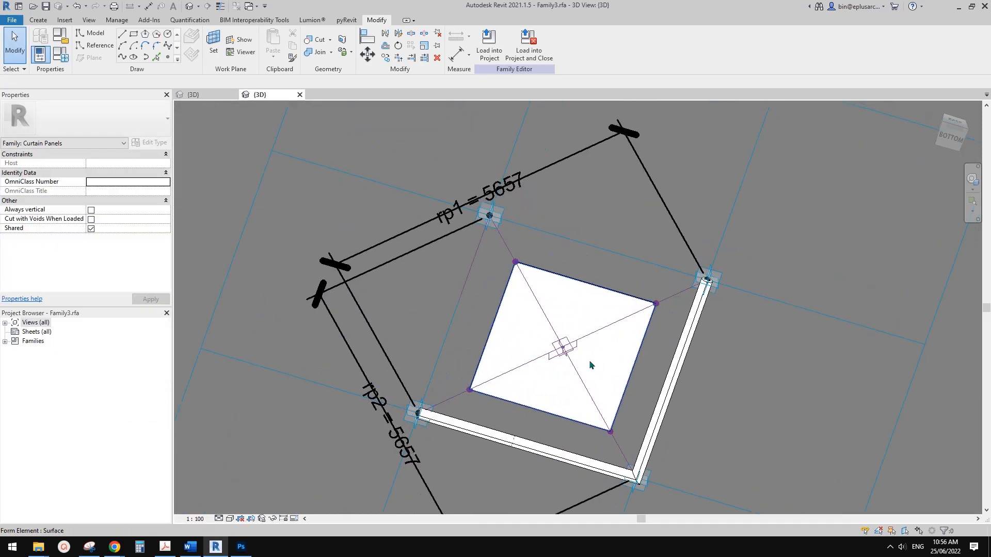
pyautogui.keyDown('shift'); pyautogui.moveTo(589, 360); pyautogui.dragTo(591, 419, button='middle'); pyautogui.keyUp('shift')
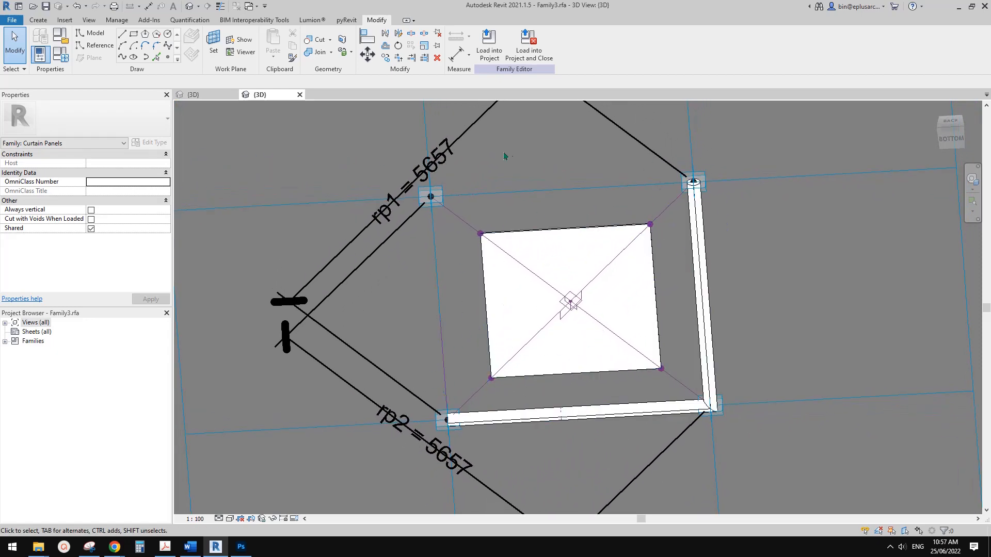
# Return to the pattern based mass family and delete the curved panelled surface with its defining curve and points.
pyautogui.click(209, 94)
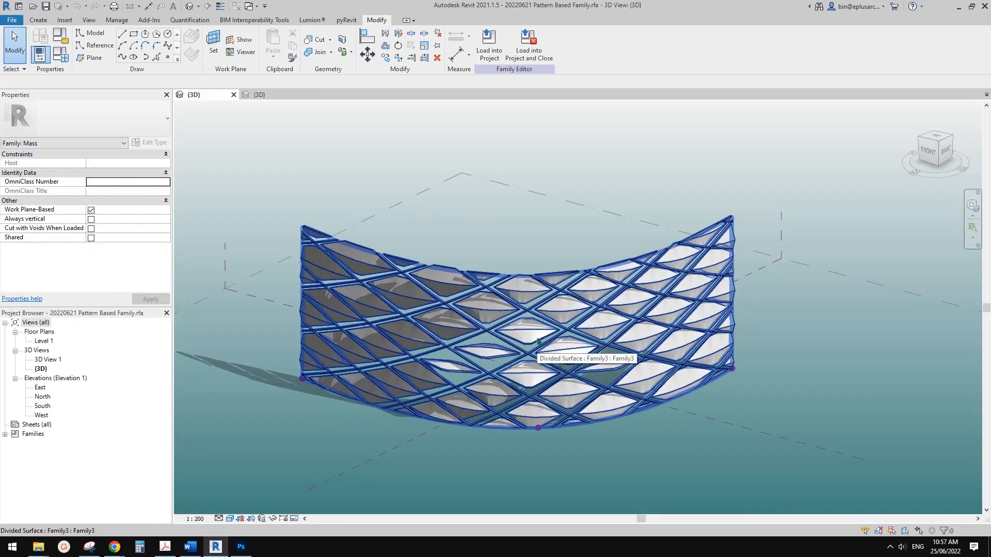
pyautogui.scroll(-4, 465, 386)
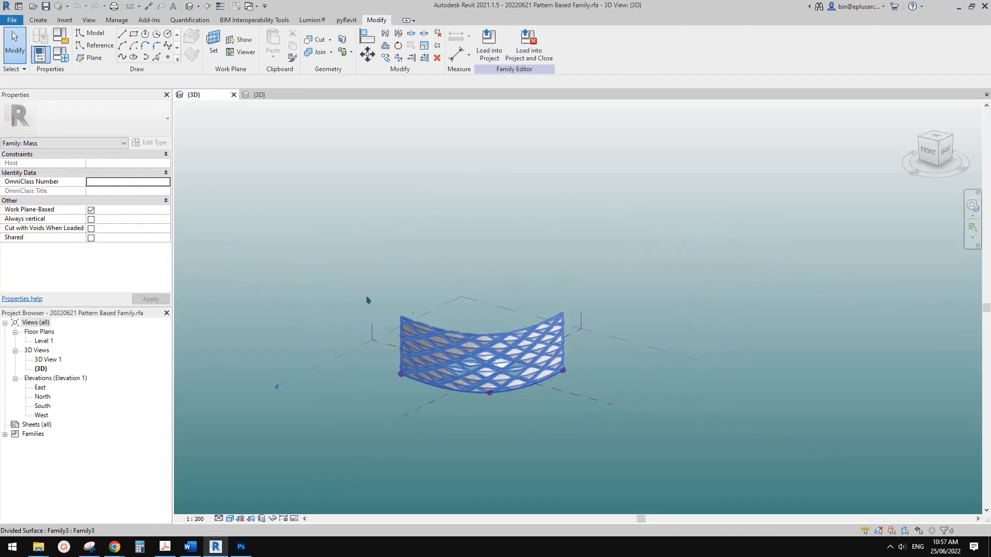
pyautogui.moveTo(382, 260); pyautogui.dragTo(593, 413)
pyautogui.press('Delete')
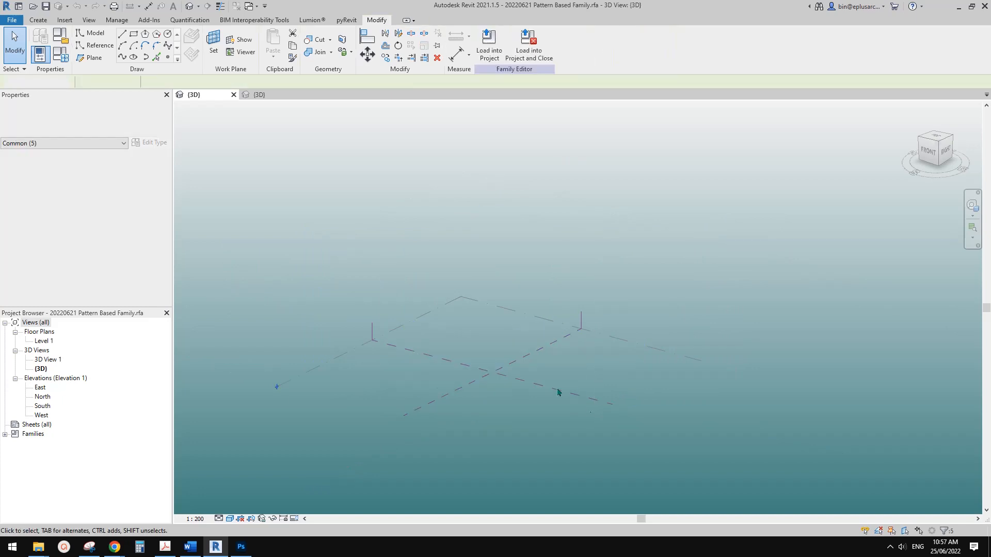
# Set the 3D view's graphic display background to None and turn off smooth lines with anti-aliasing.
pyautogui.click(221, 523)
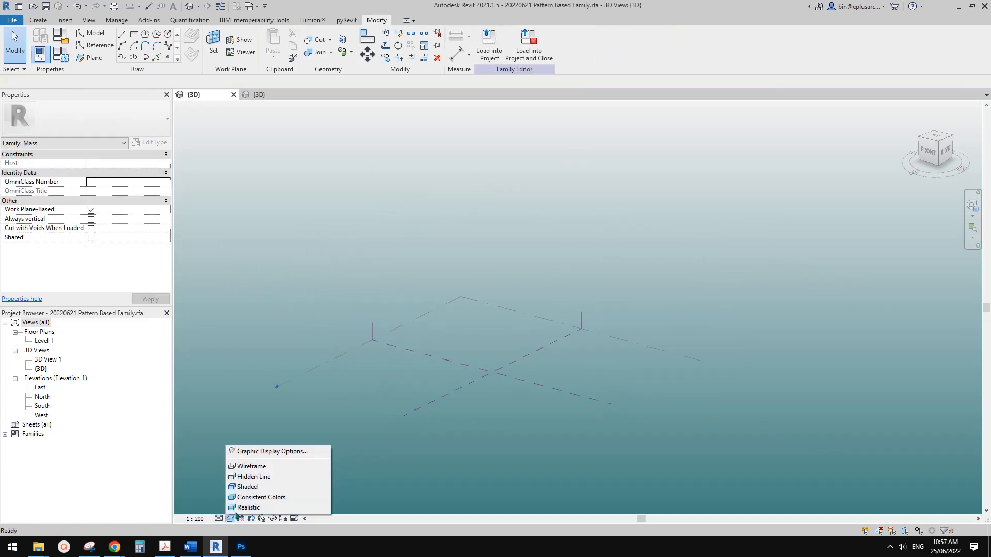
pyautogui.click(268, 449)
pyautogui.click(672, 196)
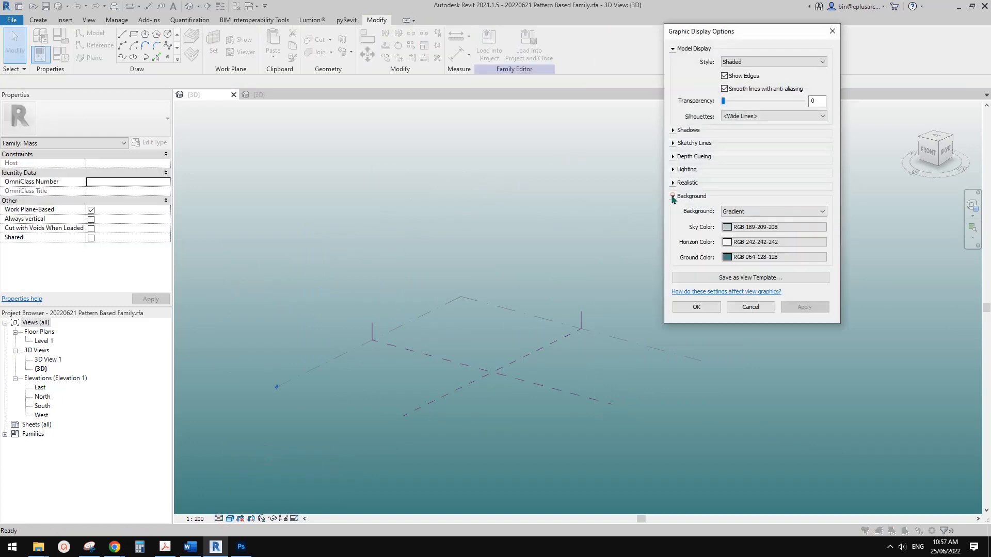
pyautogui.click(746, 211)
pyautogui.click(750, 221)
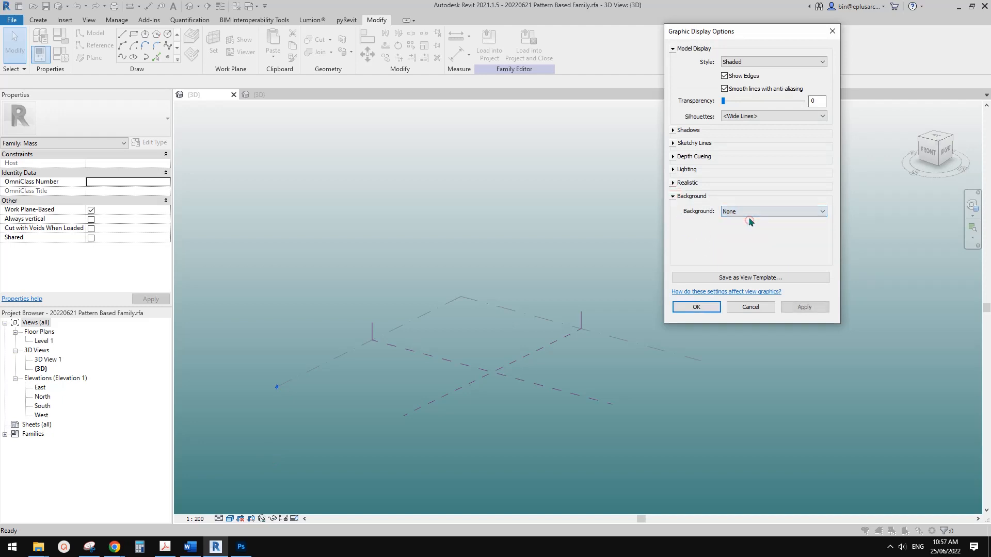
pyautogui.click(673, 170)
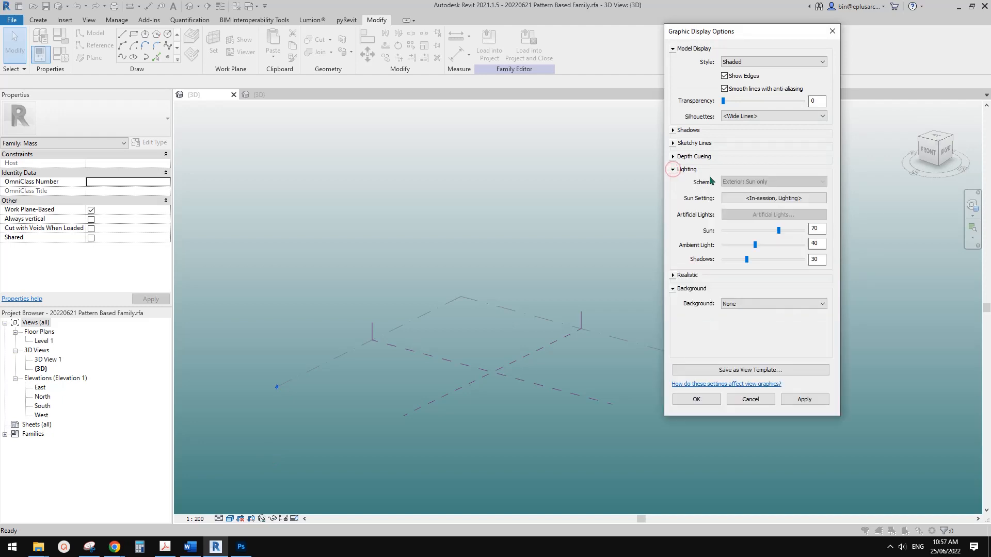
pyautogui.click(673, 170)
pyautogui.click(672, 130)
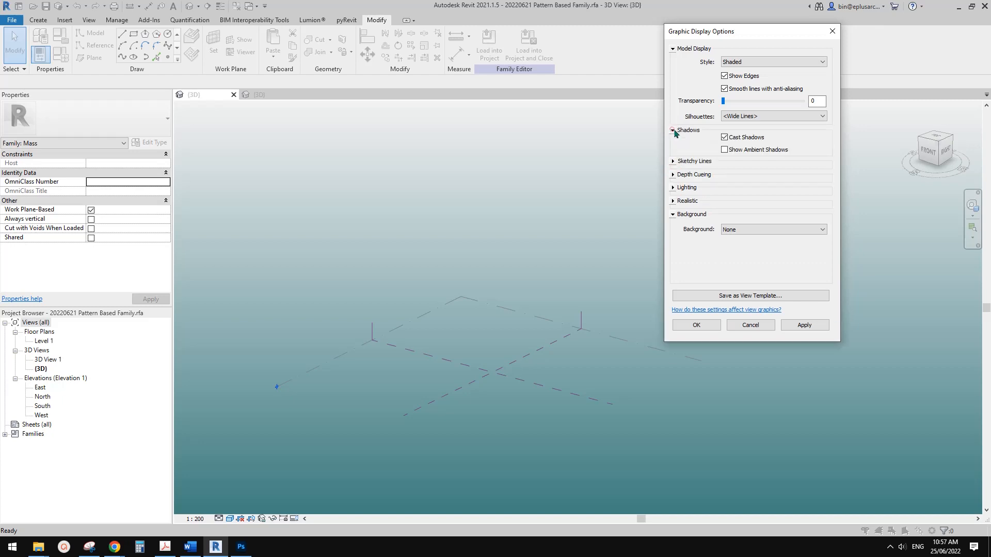
pyautogui.click(672, 130)
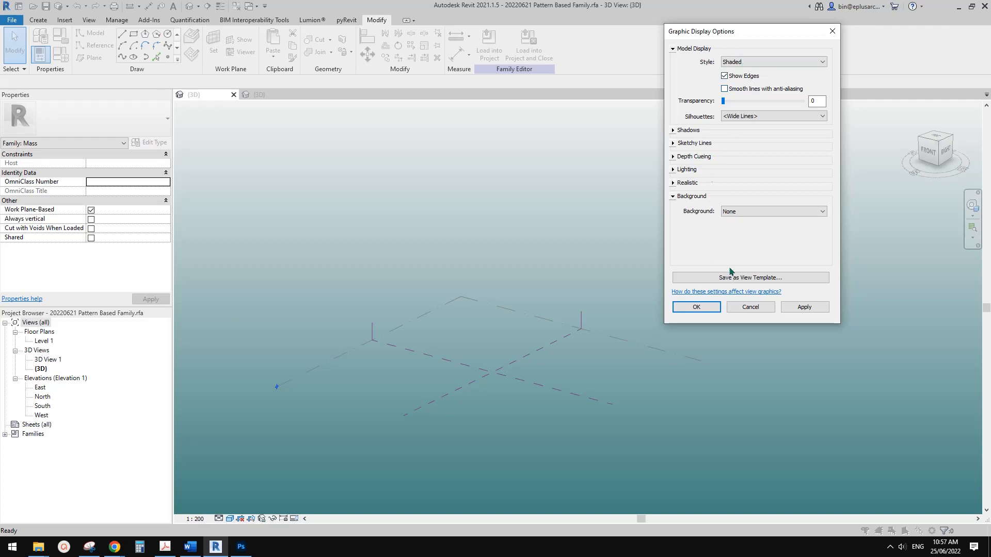
pyautogui.click(801, 306)
pyautogui.click(699, 306)
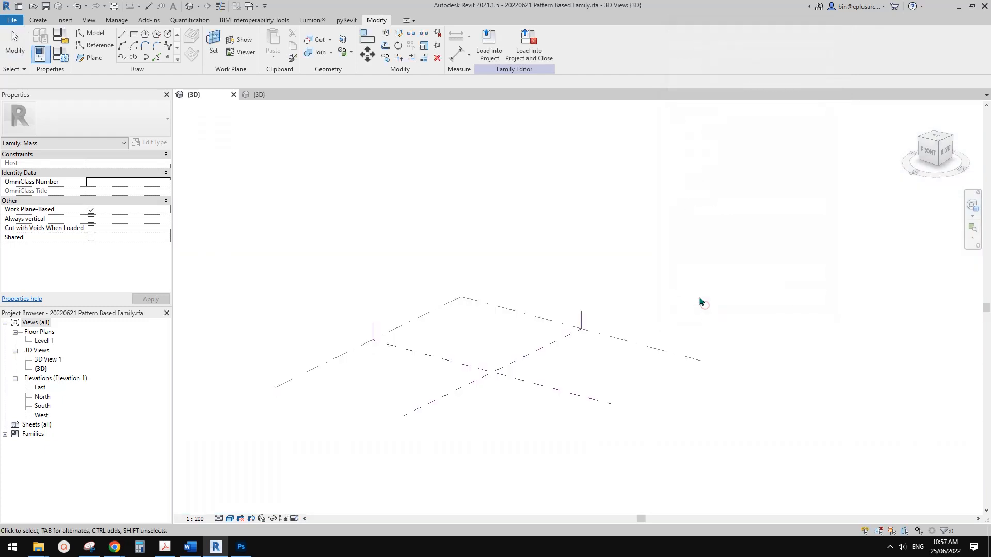
pyautogui.scroll(4, 539, 381)
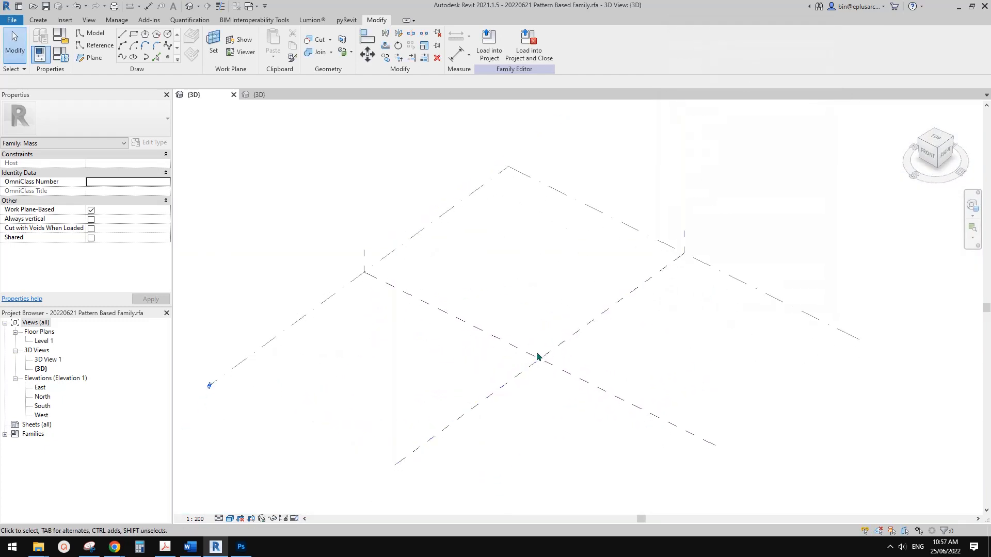
pyautogui.scroll(1, 432, 281)
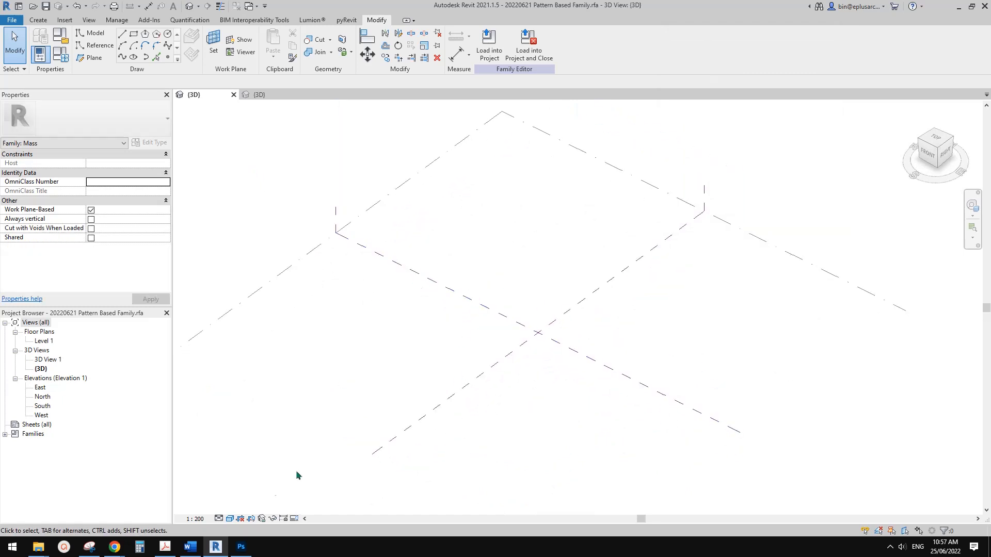
# Look up the Metric Mass.rft template in the Conceptual Mass folder of the new family templates, leaving without creating a family.
pyautogui.click(11, 20)
pyautogui.moveTo(67, 64)
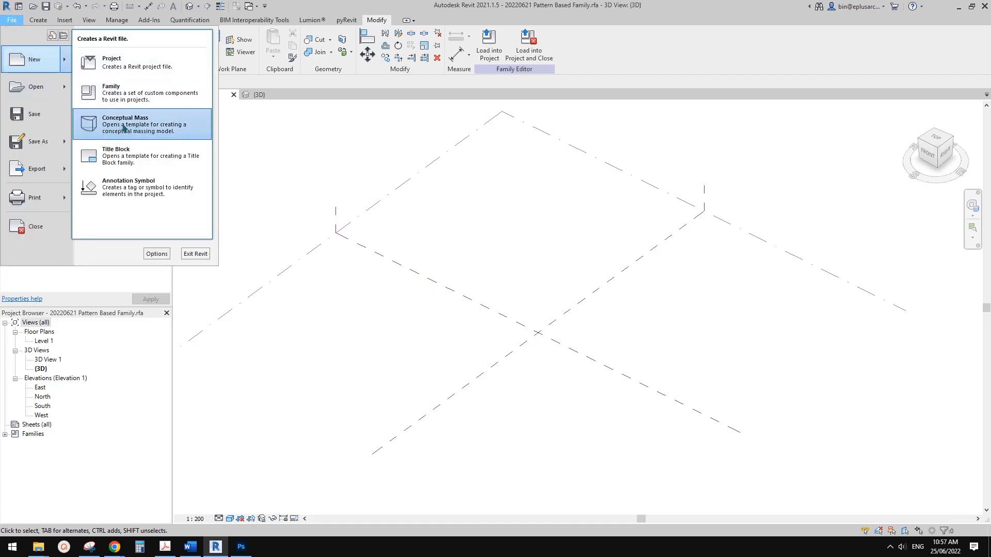
pyautogui.click(135, 96)
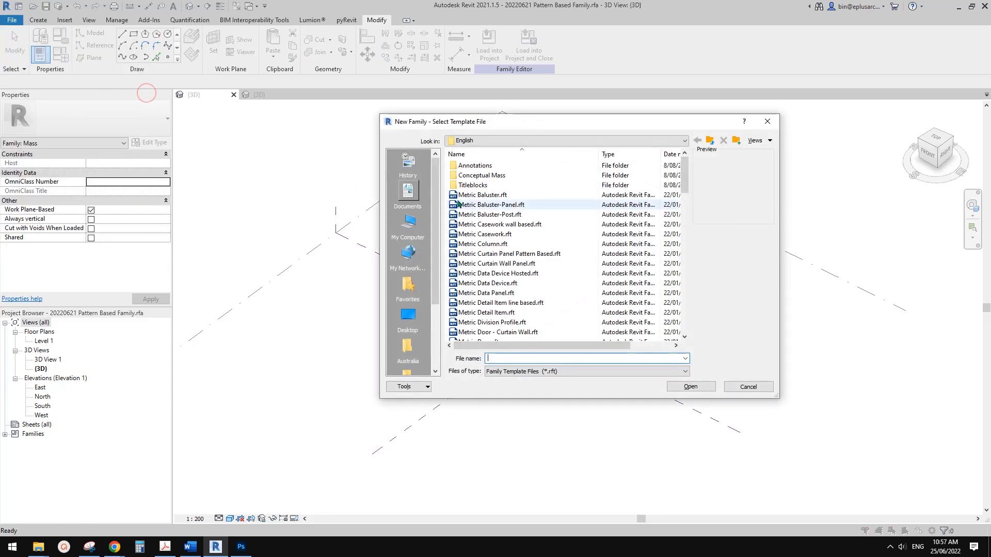
pyautogui.doubleClick(477, 170)
pyautogui.click(707, 140)
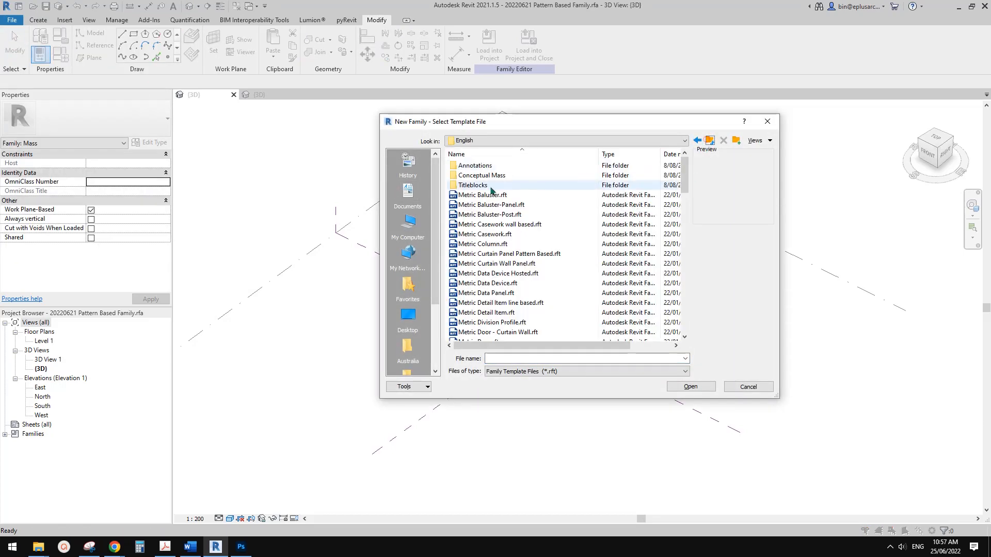
pyautogui.doubleClick(482, 176)
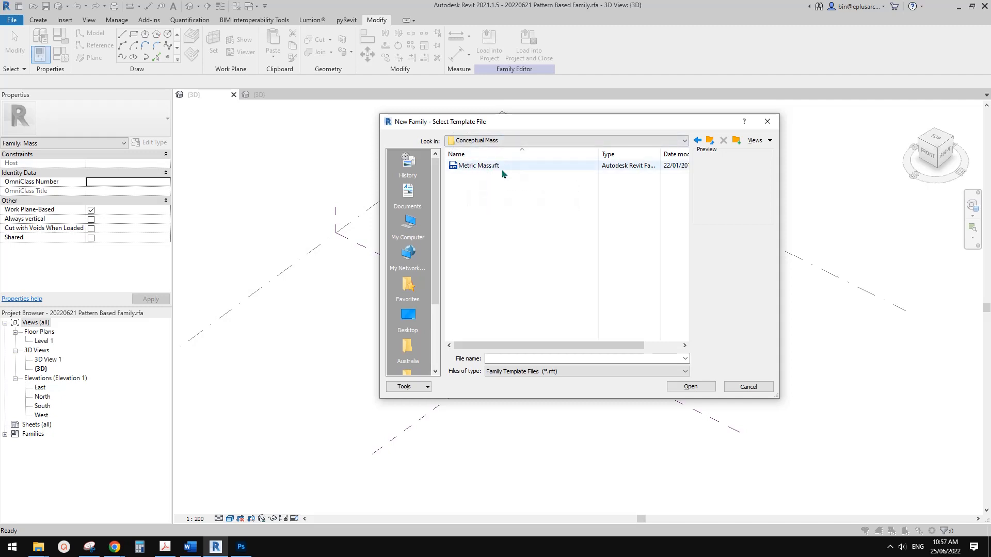
pyautogui.click(751, 392)
# Switch to Chrome and study the Novartis pavilion photos in the article, up to the aerial view of the donut-shaped building.
pyautogui.moveTo(544, 365)
pyautogui.keyDown('shift'); pyautogui.mouseDown(button='middle')
pyautogui.moveTo(555, 394)
pyautogui.moveTo(532, 380)
pyautogui.mouseUp(button='middle'); pyautogui.keyUp('shift')
pyautogui.scroll(-1, 532, 379)
pyautogui.moveTo(536, 336); pyautogui.dragTo(505, 331, button='middle')
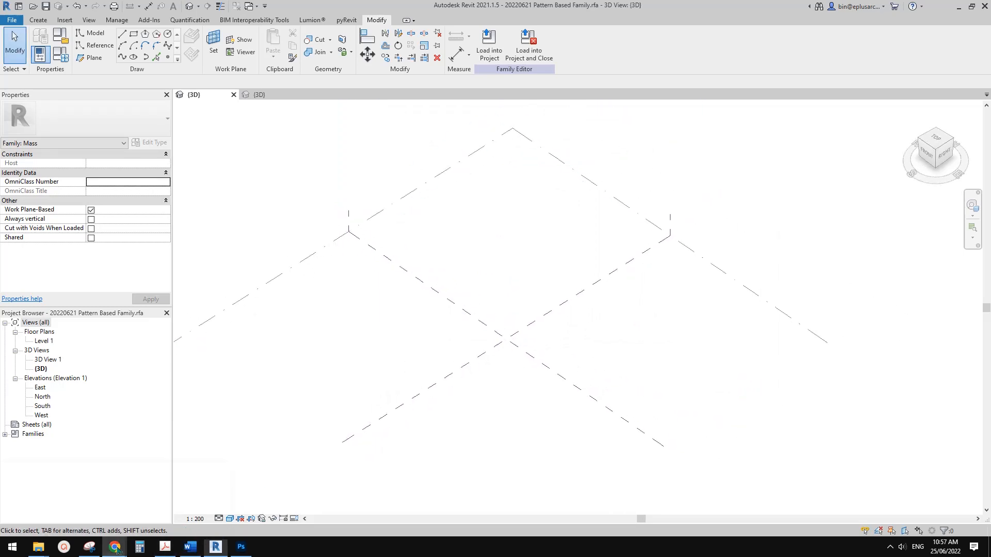
pyautogui.moveTo(115, 547)
pyautogui.click(170, 512)
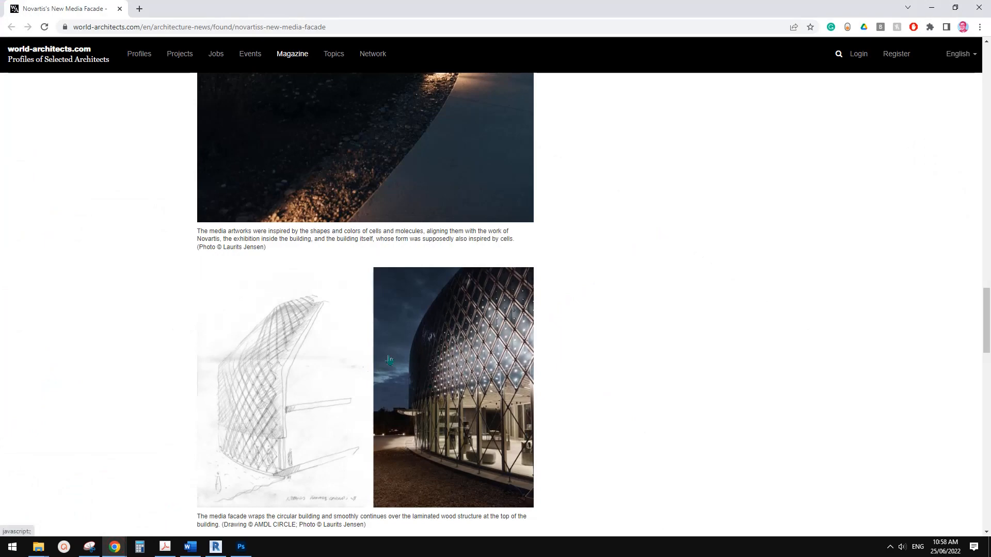
pyautogui.scroll(15, 390, 360)
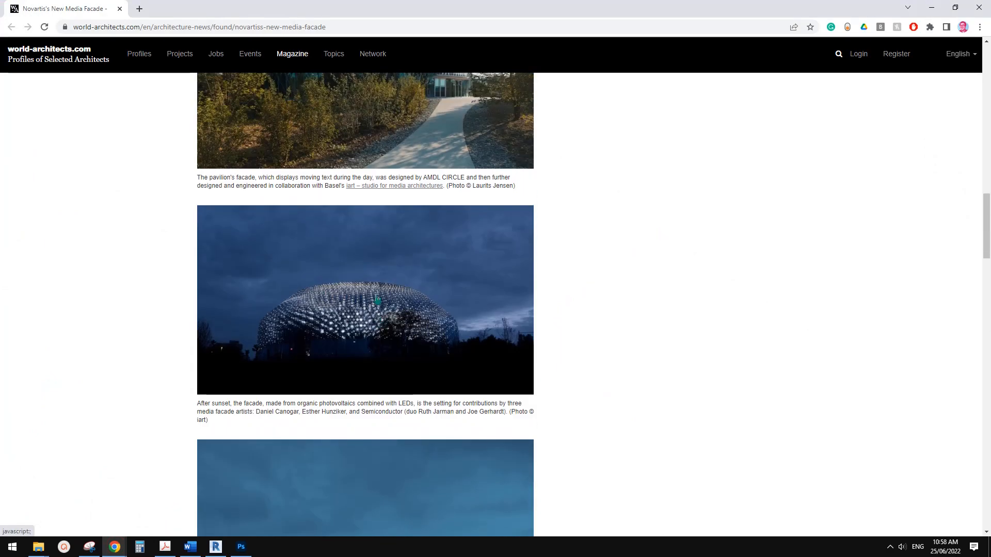
pyautogui.scroll(10, 377, 300)
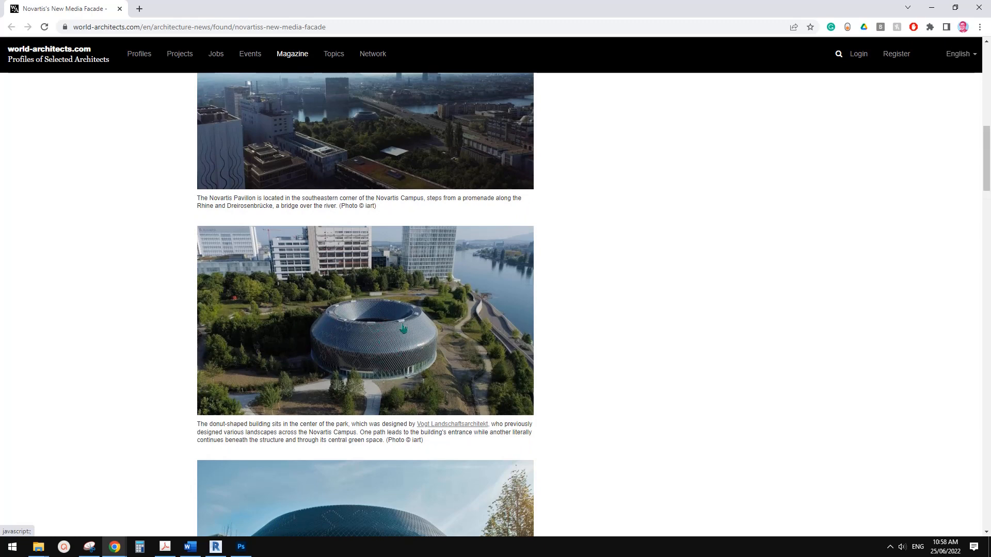
pyautogui.scroll(1, 401, 338)
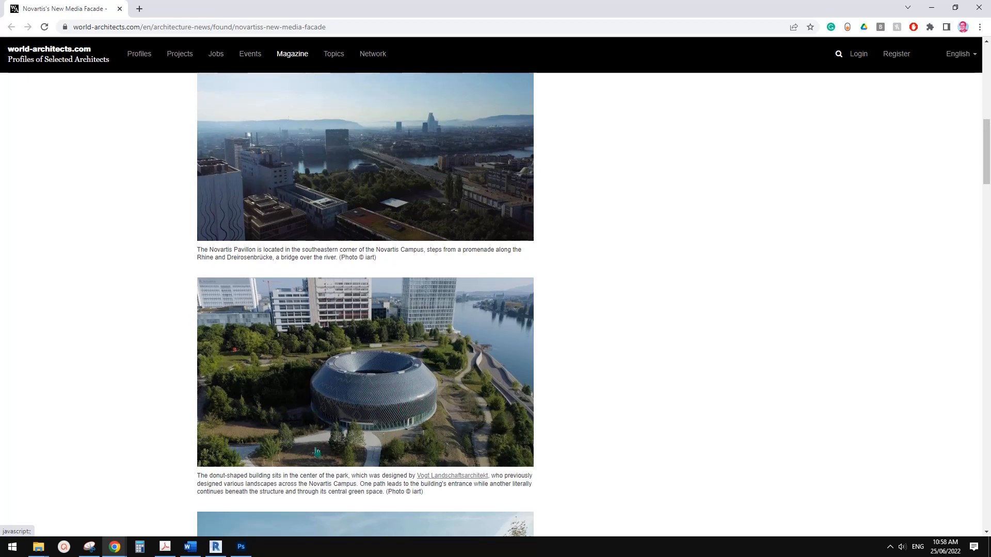
# Return to Revit and inspect the Center (Front/Back) and Center (Left/Right) reference planes.
pyautogui.click(224, 548)
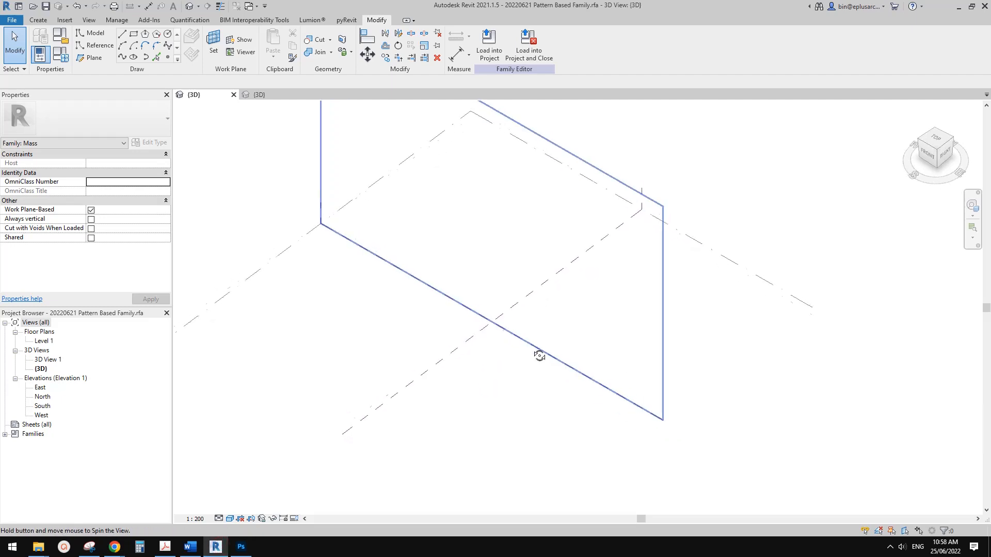
pyautogui.keyDown('shift'); pyautogui.moveTo(526, 330); pyautogui.dragTo(542, 342, button='middle'); pyautogui.keyUp('shift')
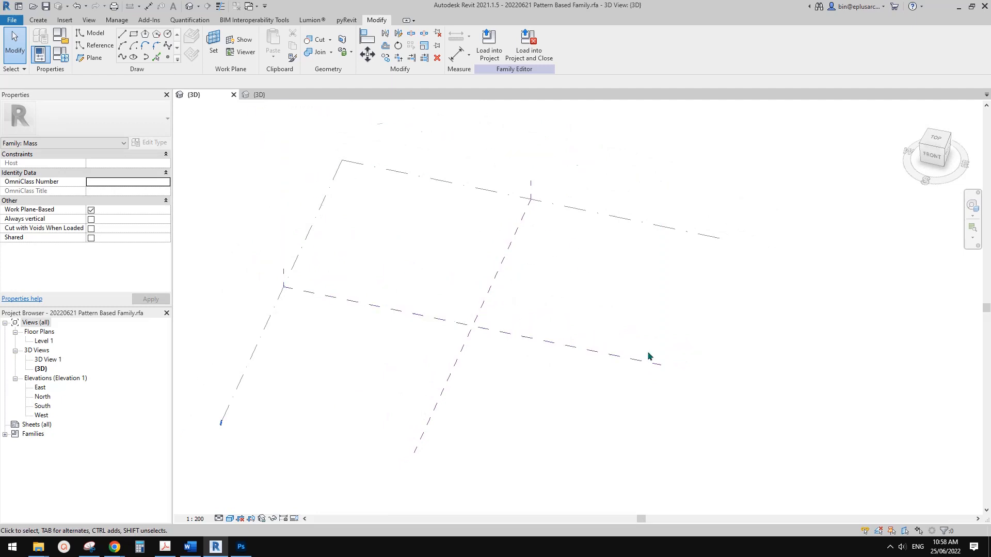
pyautogui.click(649, 365)
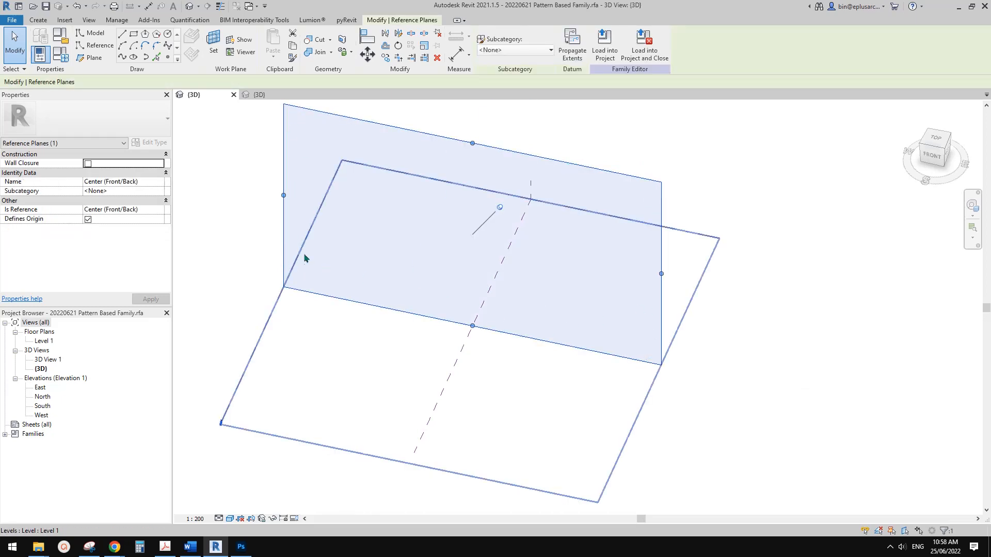
pyautogui.keyDown('shift'); pyautogui.moveTo(593, 317); pyautogui.dragTo(484, 310, button='middle'); pyautogui.keyUp('shift')
pyautogui.click(648, 232)
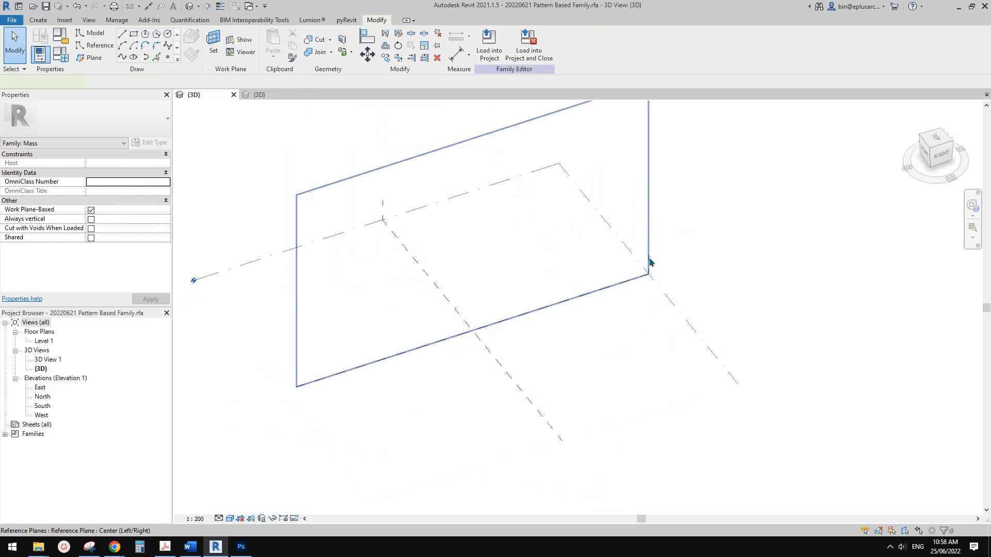
pyautogui.click(649, 257)
pyautogui.keyDown('shift'); pyautogui.moveTo(565, 305); pyautogui.dragTo(631, 372, button='middle'); pyautogui.keyUp('shift')
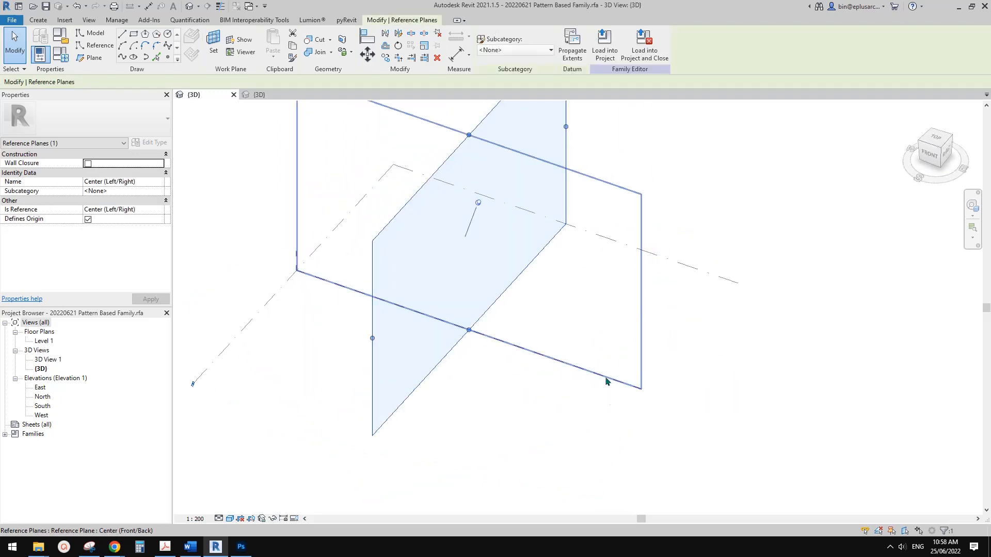
# Draw a vertical reference line on the Center (Front/Back) plane, rising from the intersection of the two center planes.
pyautogui.click(606, 381)
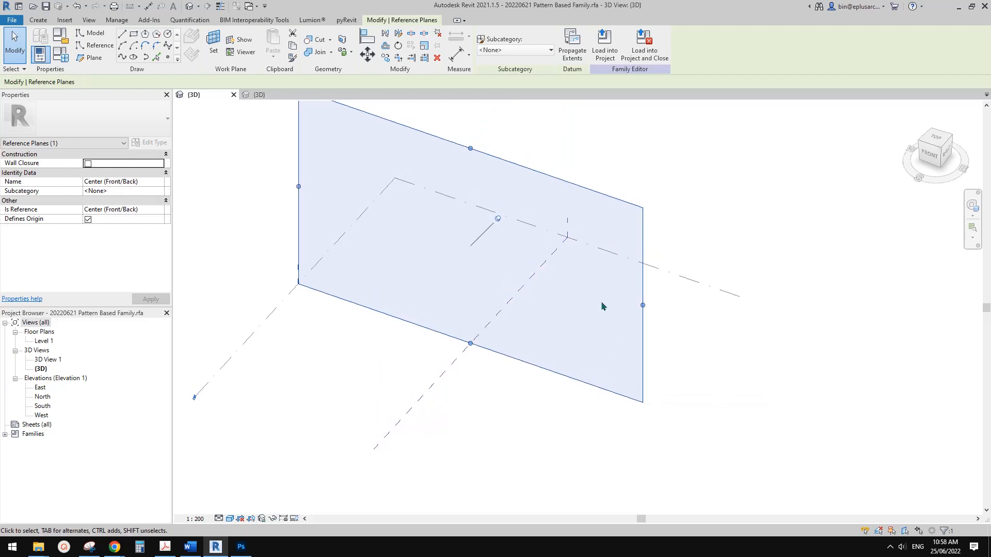
pyautogui.moveTo(601, 305); pyautogui.dragTo(605, 322, button='middle')
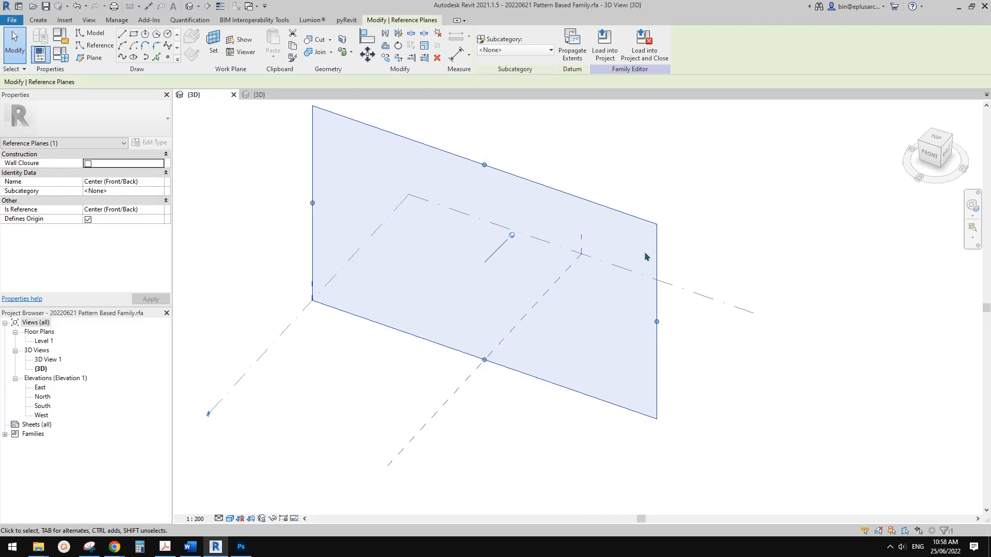
pyautogui.click(95, 45)
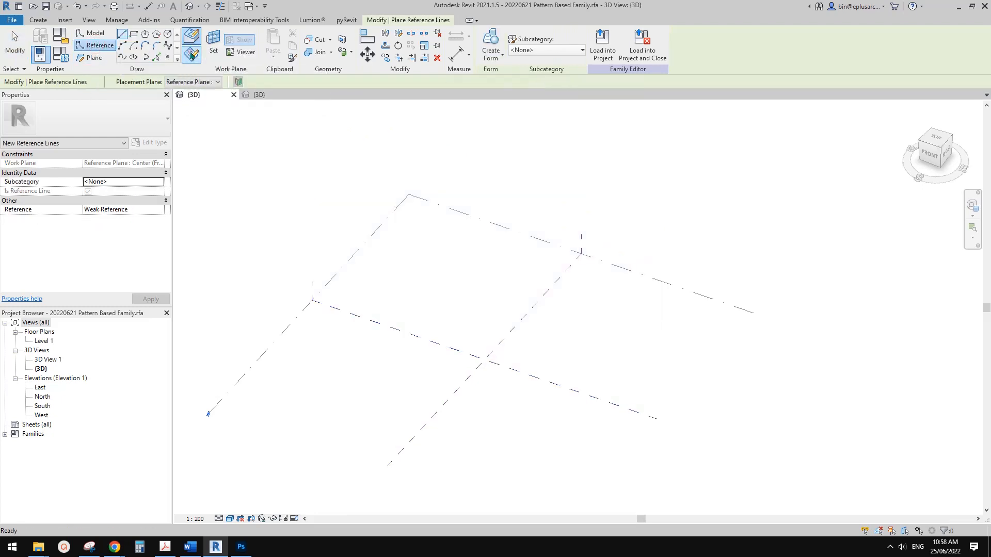
pyautogui.click(200, 61)
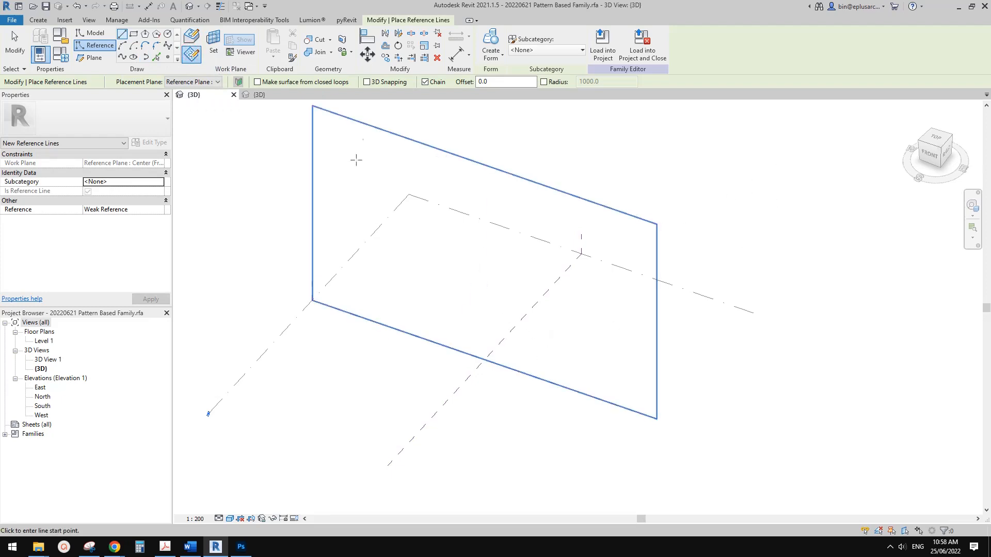
pyautogui.click(485, 357)
pyautogui.click(485, 205)
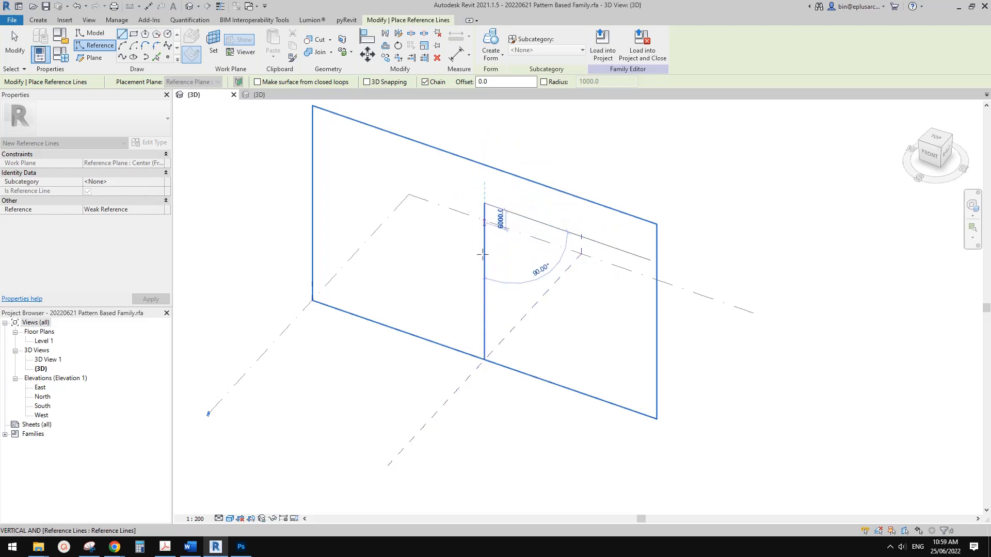
pyautogui.press('Escape')
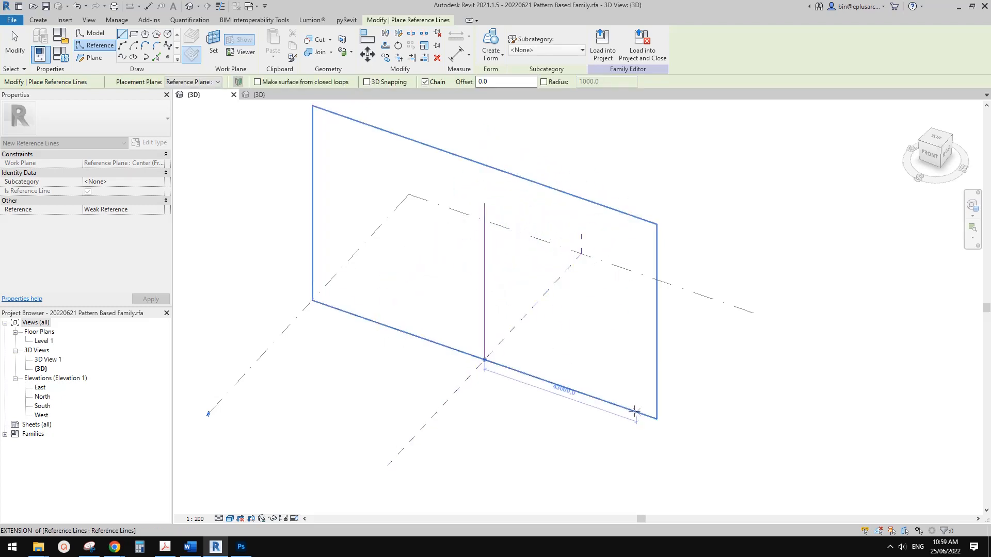
# Switch to Chrome and check the pavilion's curved outer profile in the aerial photo.
pyautogui.moveTo(299, 102); pyautogui.dragTo(273, 103, button='middle')
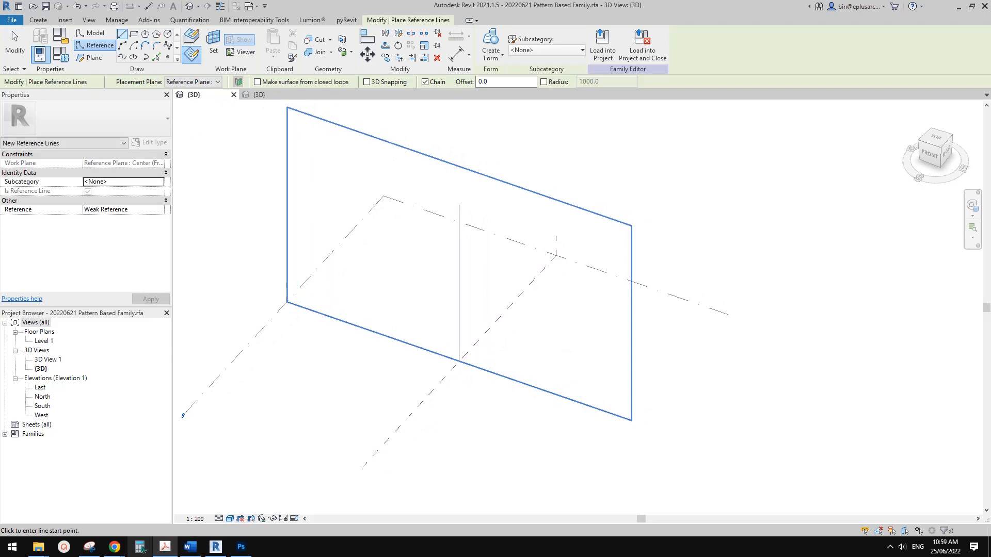
pyautogui.moveTo(114, 548)
pyautogui.click(173, 504)
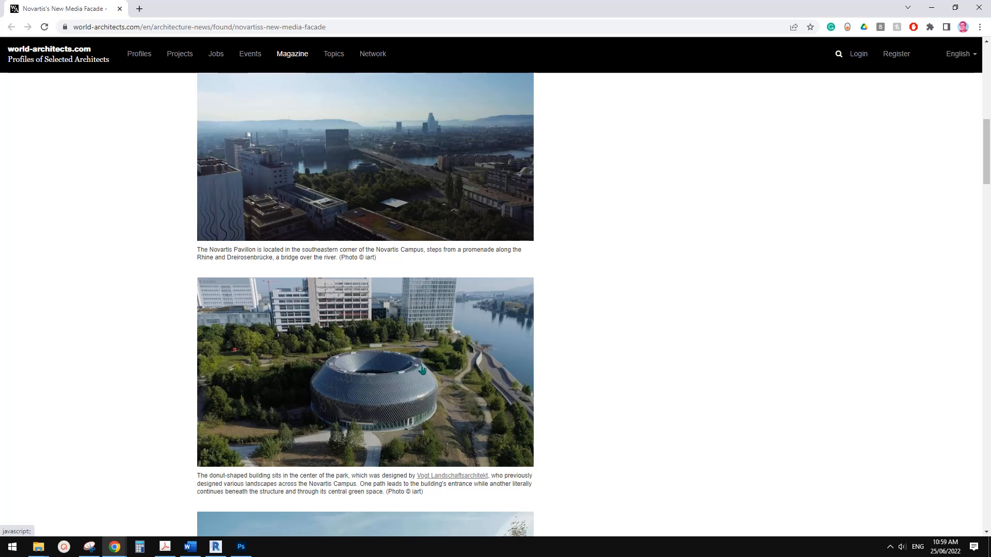
# Return to Revit and draw chained reference lines on the Center (Front/Back) plane: about 16000 vertical, about 18000 sloping inward at 135°, and about 4000 horizontal.
pyautogui.click(215, 546)
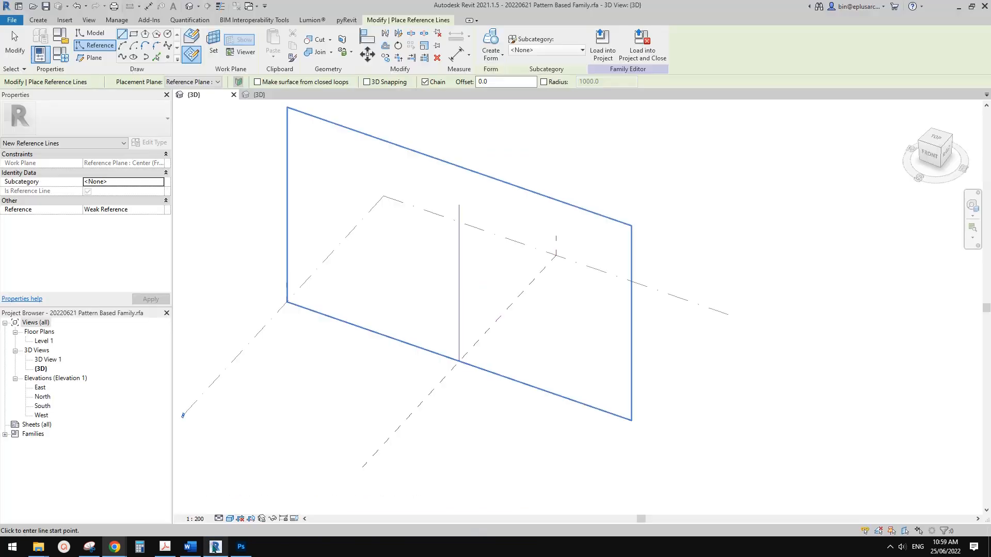
pyautogui.scroll(-2, 588, 411)
pyautogui.moveTo(588, 411); pyautogui.dragTo(548, 404, button='middle')
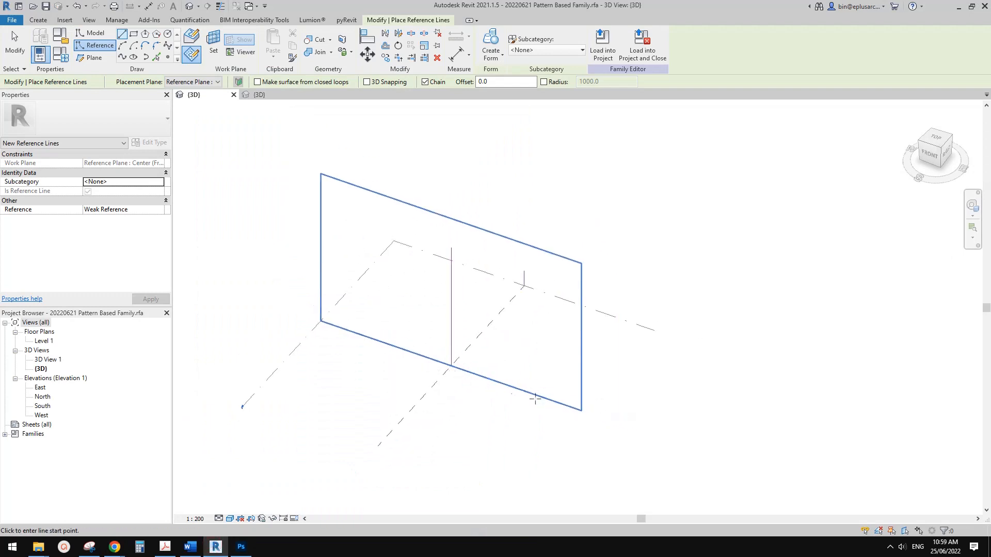
pyautogui.scroll(3, 562, 403)
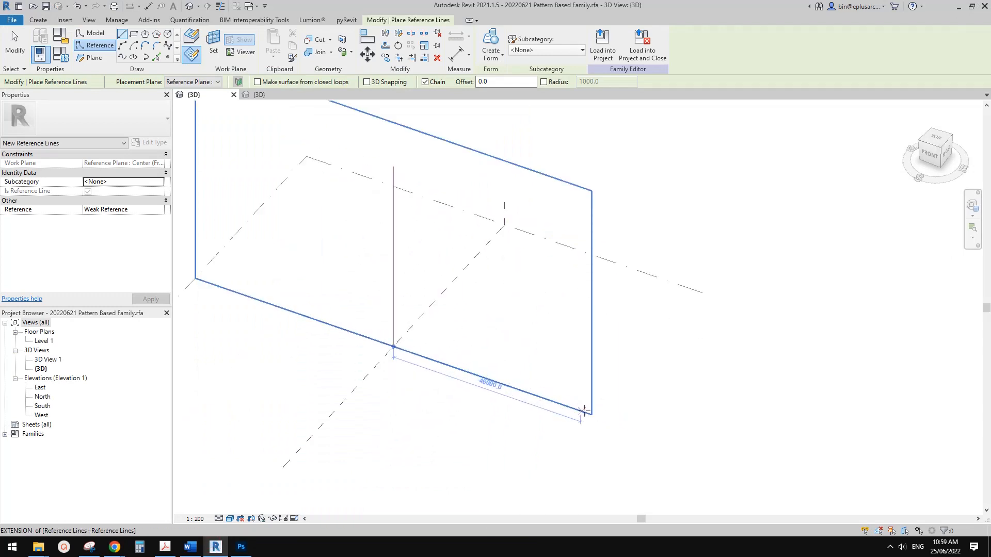
pyautogui.click(556, 401)
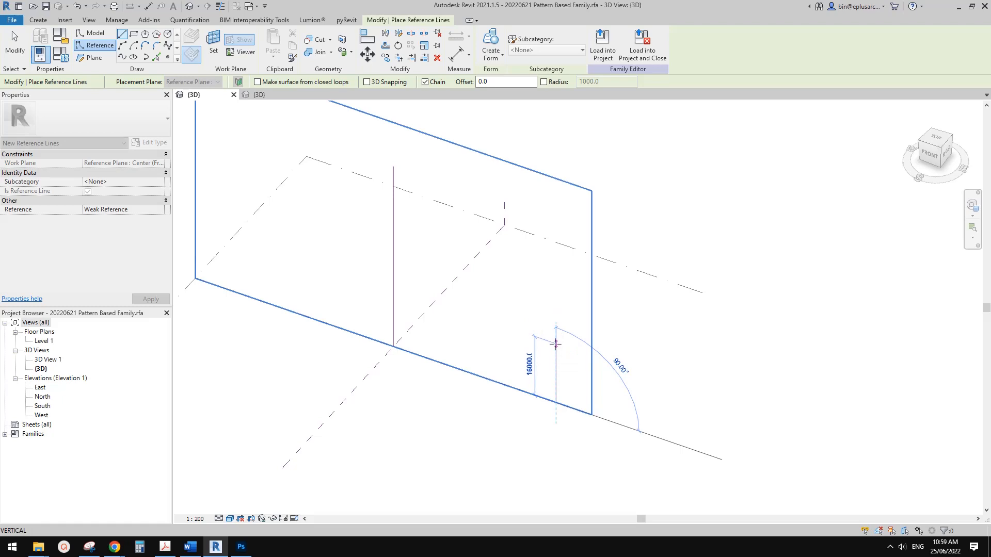
pyautogui.click(555, 347)
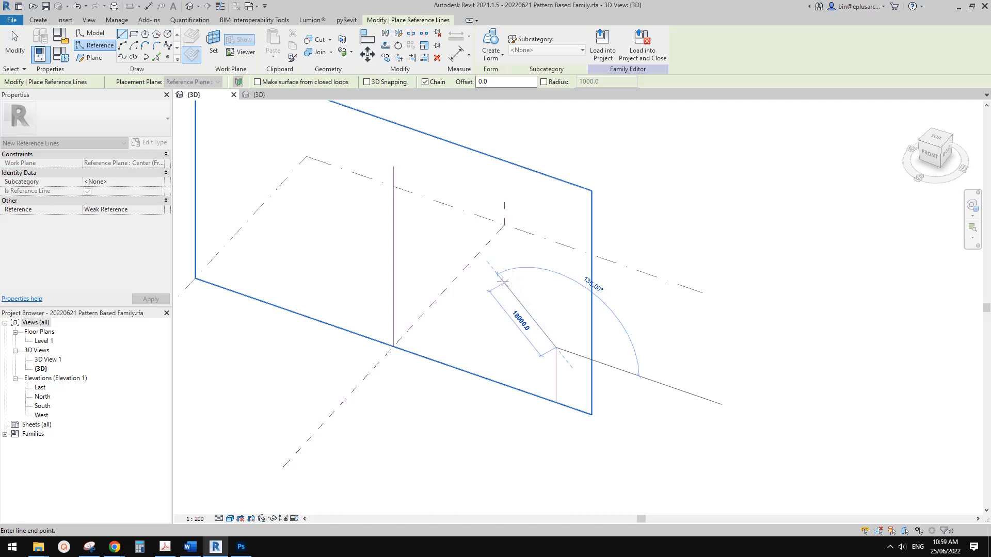
pyautogui.click(502, 279)
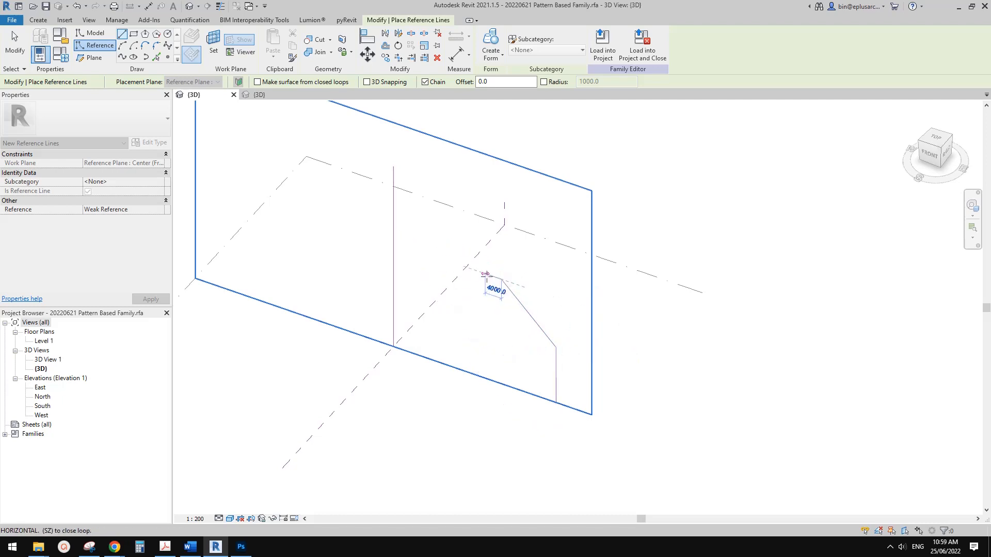
pyautogui.click(485, 274)
pyautogui.scroll(3, 488, 324)
pyautogui.press('Escape')
pyautogui.press('Escape')
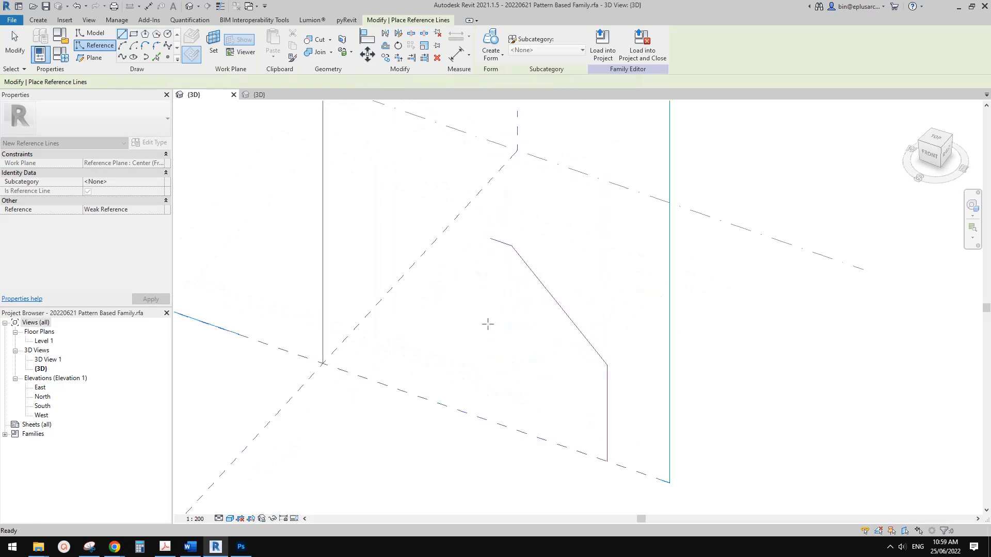
# Set the Center (Front/Back) reference plane as the work plane for a fillet arc on the profile.
pyautogui.scroll(-1, 522, 325)
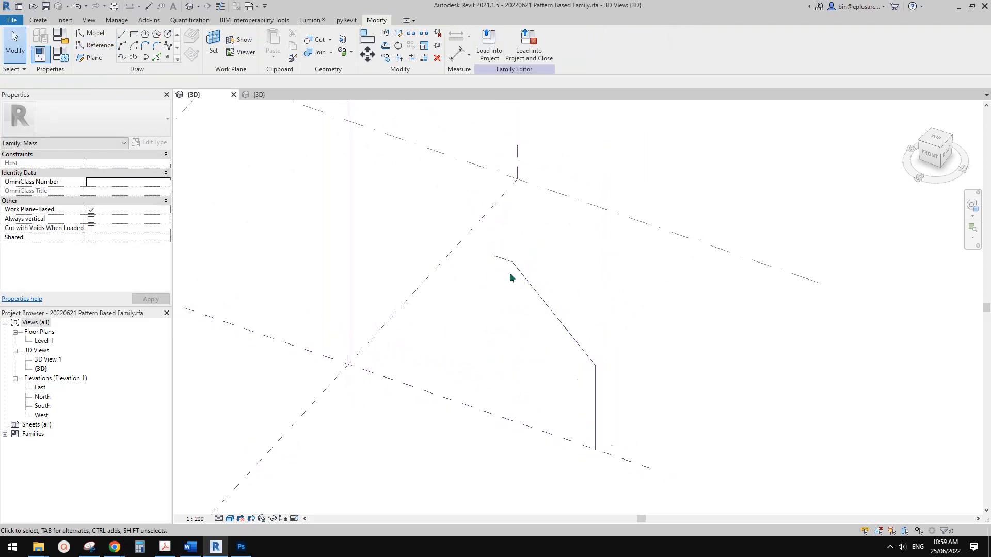
pyautogui.moveTo(534, 265); pyautogui.dragTo(504, 224, button='middle')
pyautogui.press('Tab')
pyautogui.click(157, 45)
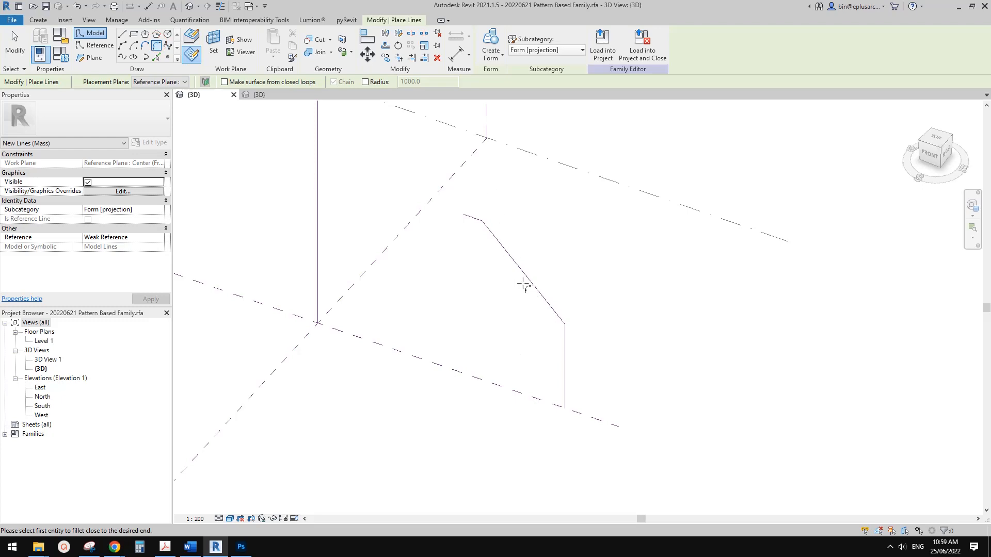
pyautogui.scroll(-3, 532, 317)
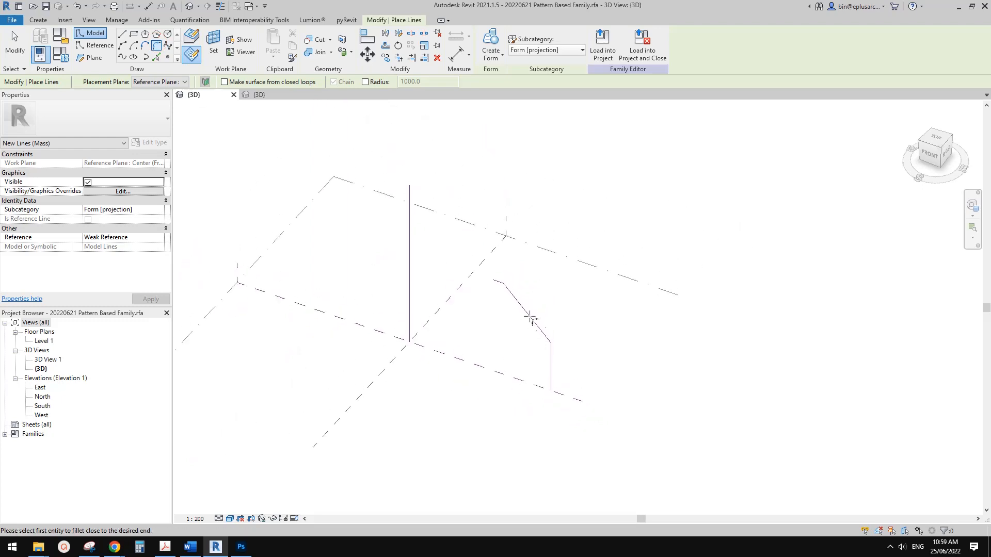
pyautogui.click(213, 44)
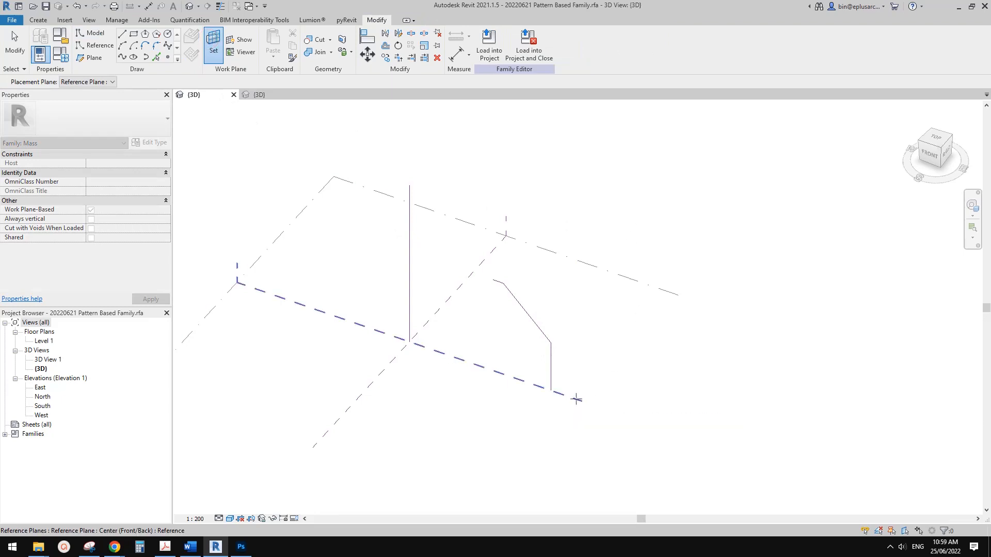
pyautogui.click(577, 398)
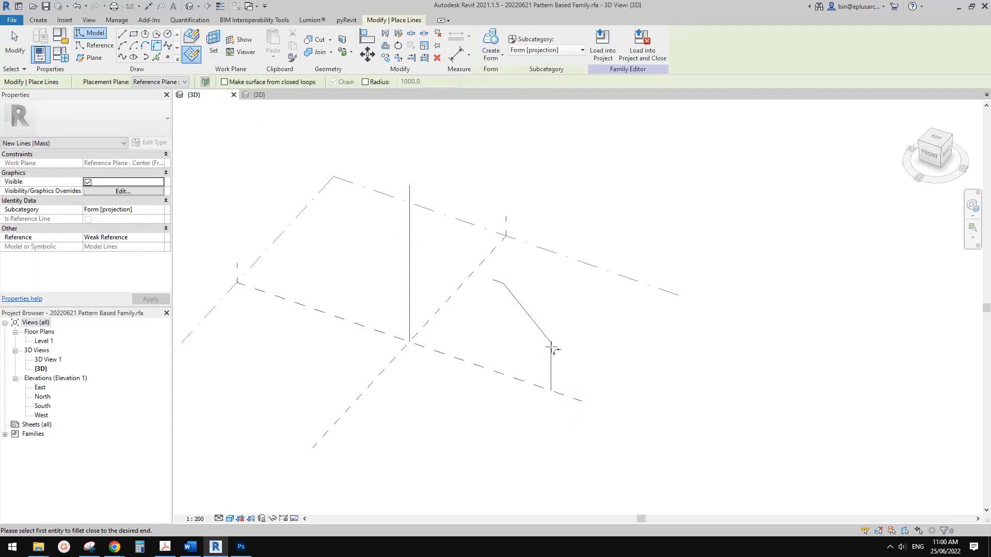
pyautogui.scroll(2, 553, 351)
# Fillet the corner between the vertical and sloped reference lines with a 5000 radius reference arc.
pyautogui.click(94, 45)
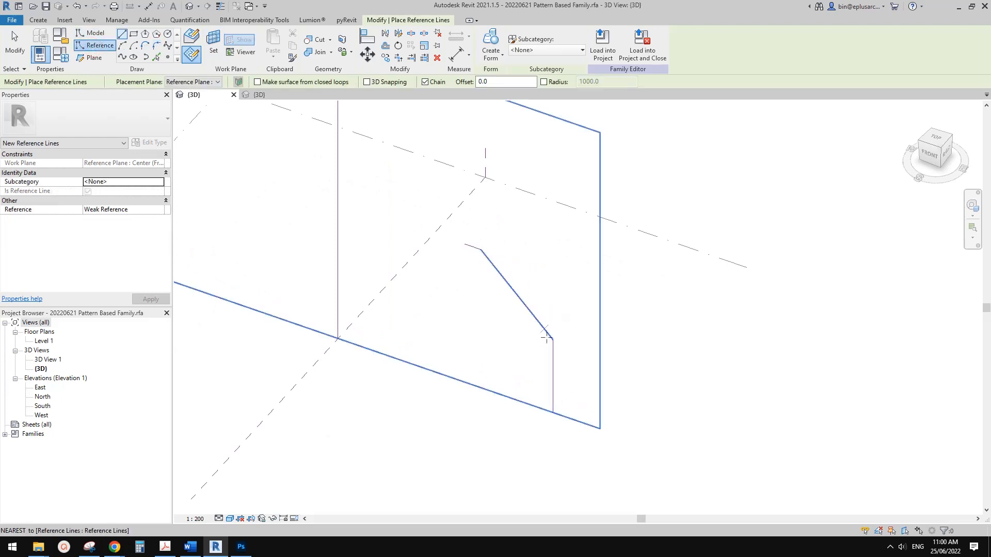
pyautogui.scroll(2, 441, 265)
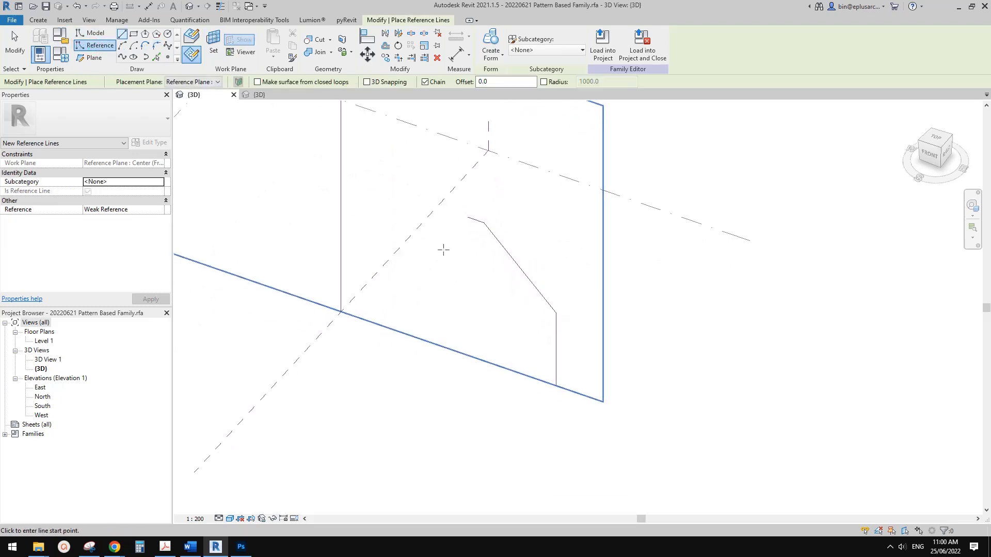
pyautogui.click(157, 45)
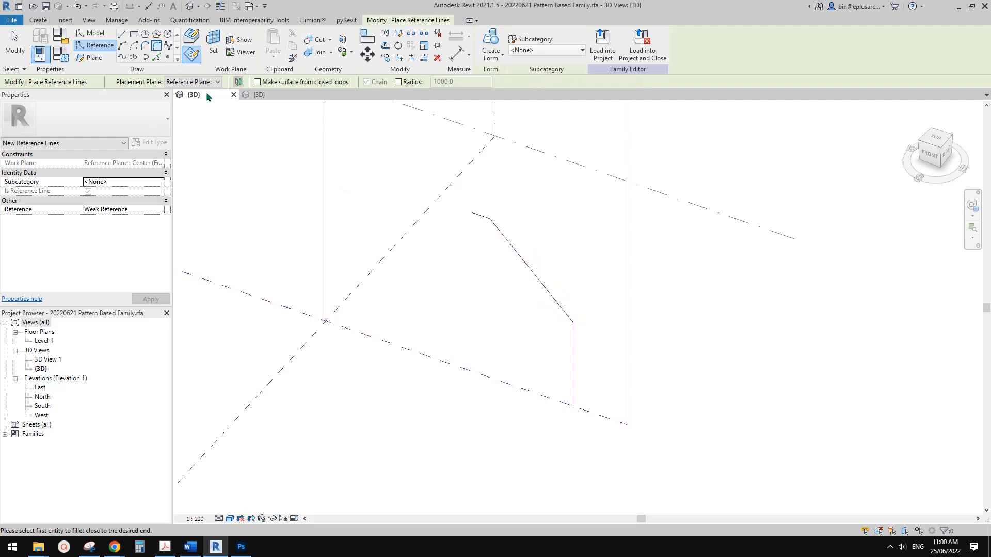
pyautogui.click(399, 82)
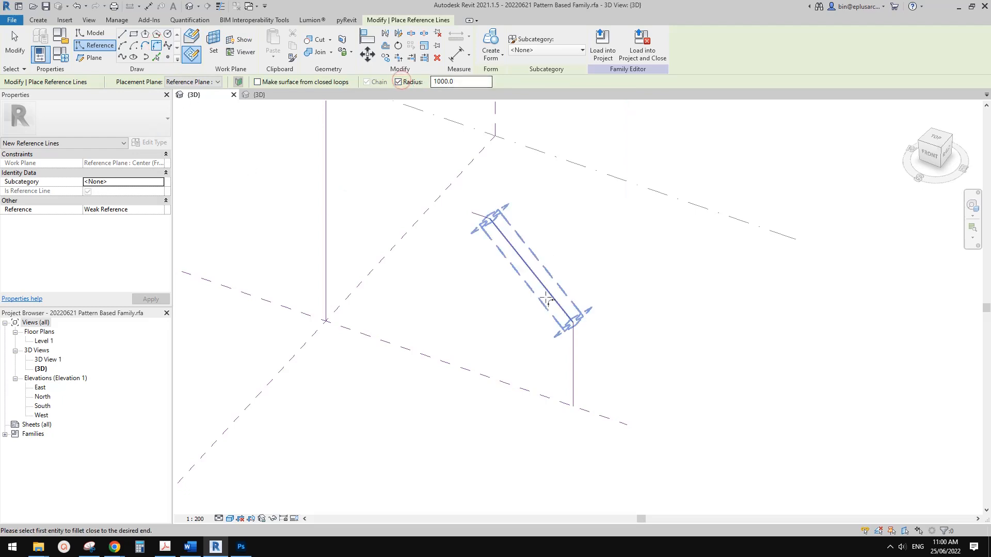
pyautogui.scroll(3, 574, 322)
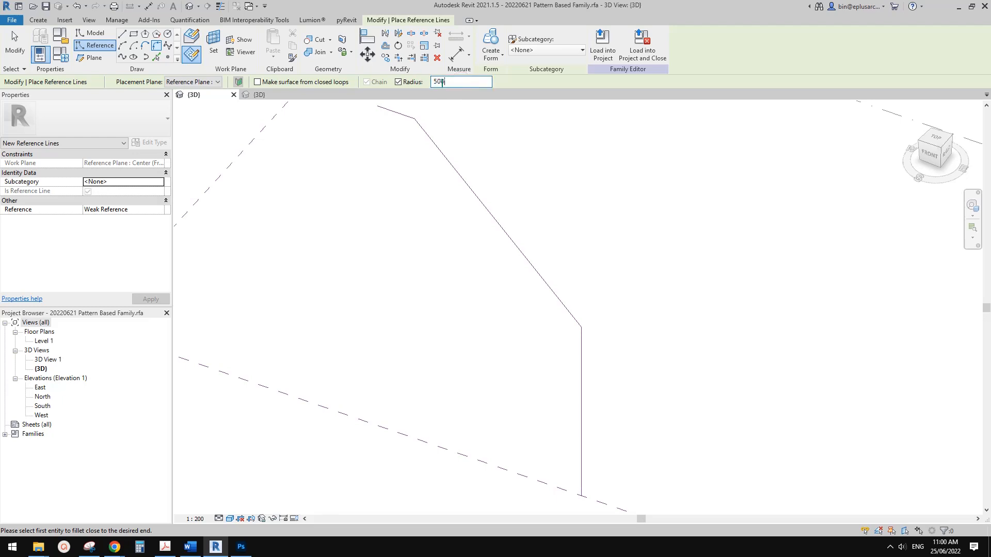
pyautogui.click(570, 312)
pyautogui.click(581, 348)
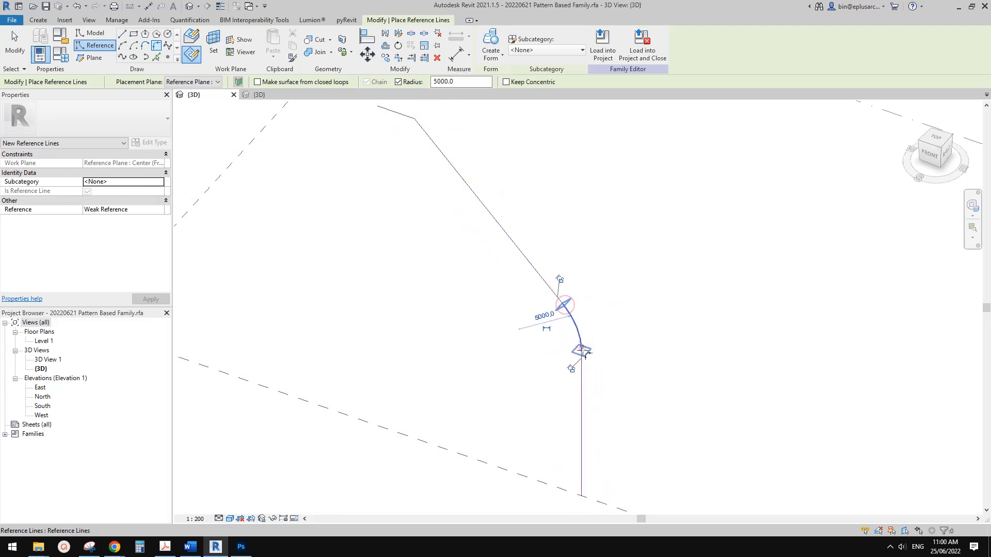
pyautogui.scroll(-3, 593, 176)
pyautogui.press('Escape')
pyautogui.press('Escape')
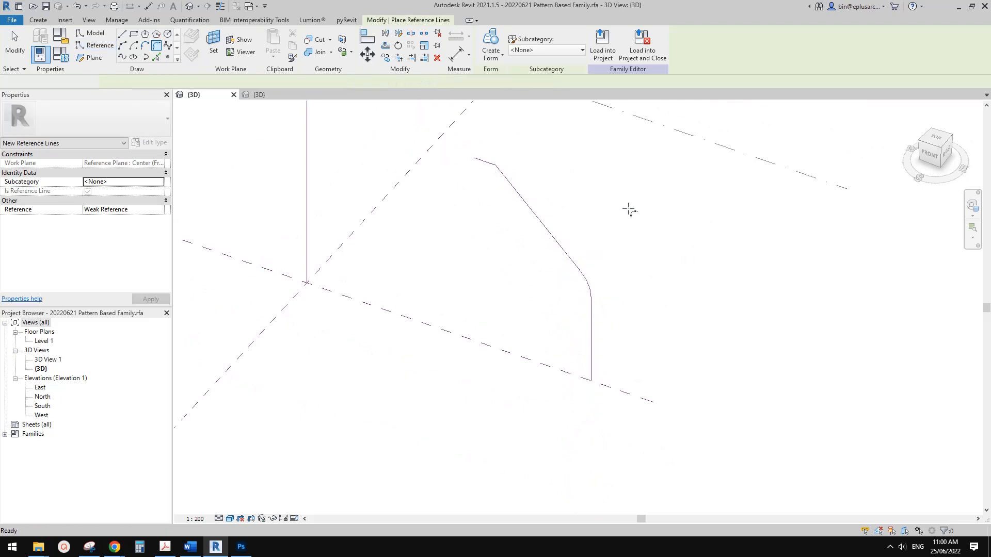
# Create a revolved solid form from the profile reference lines around the vertical reference line.
pyautogui.moveTo(522, 215); pyautogui.dragTo(530, 255, button='middle')
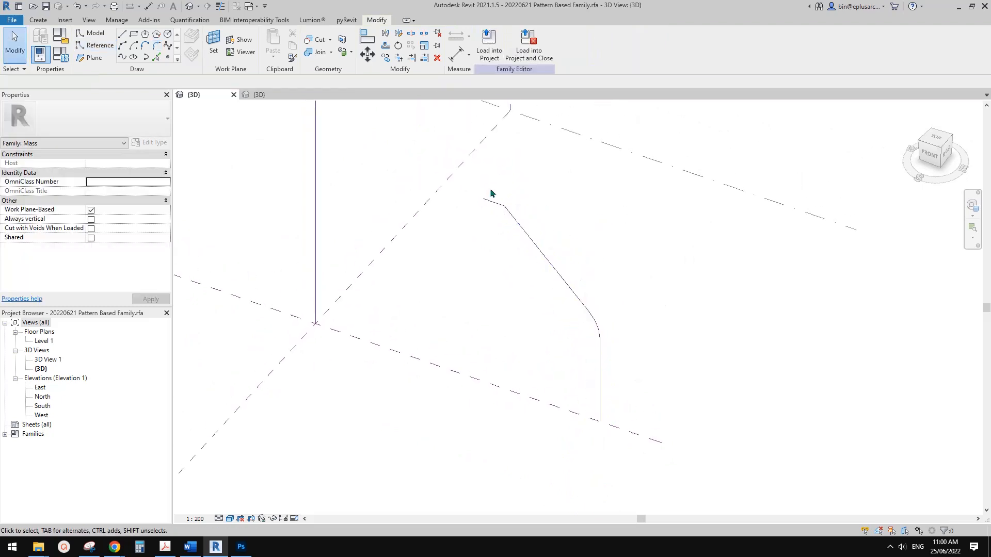
pyautogui.moveTo(475, 179); pyautogui.dragTo(648, 430)
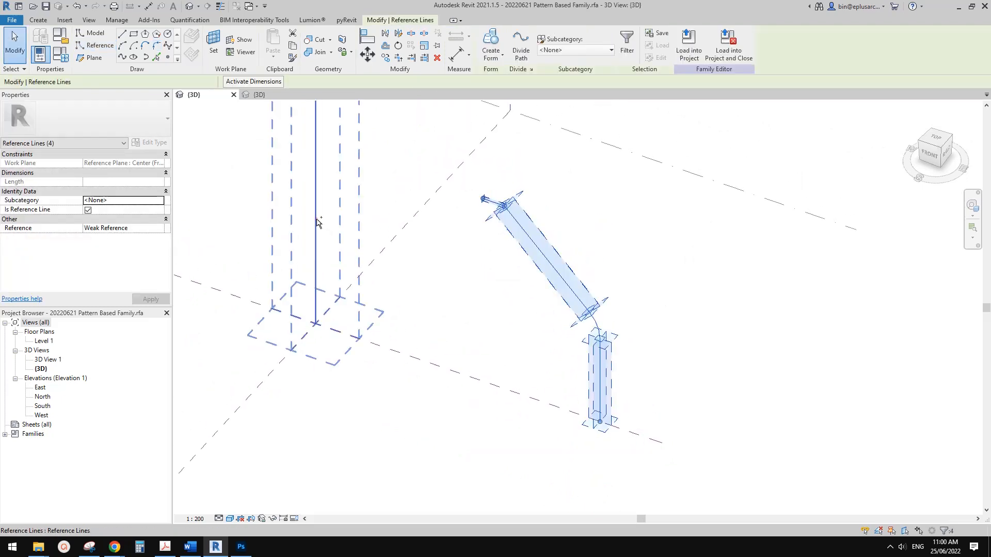
pyautogui.keyDown('ctrl'); pyautogui.click(316, 218); pyautogui.keyUp('ctrl')
pyautogui.click(490, 45)
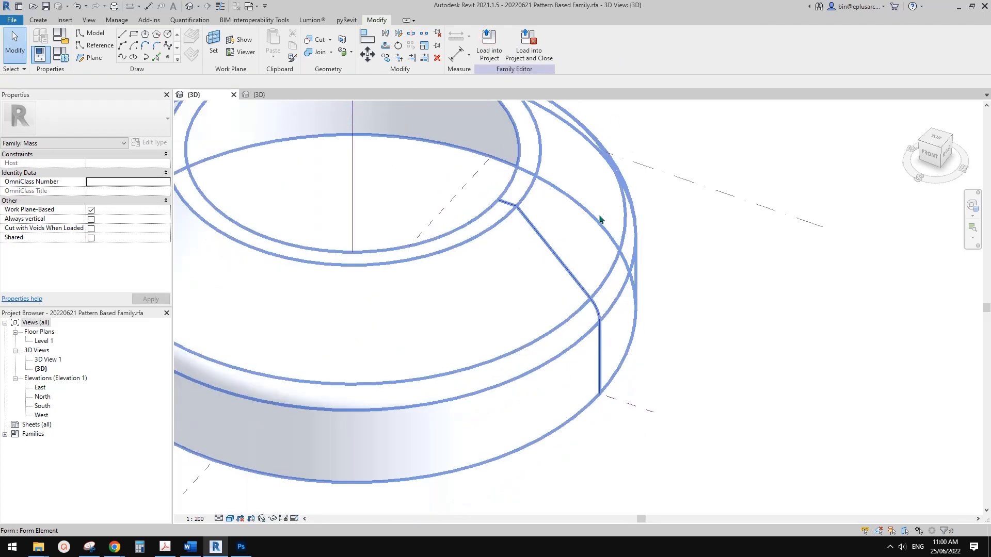
pyautogui.keyDown('shift'); pyautogui.moveTo(648, 262); pyautogui.dragTo(665, 250, button='middle'); pyautogui.keyUp('shift')
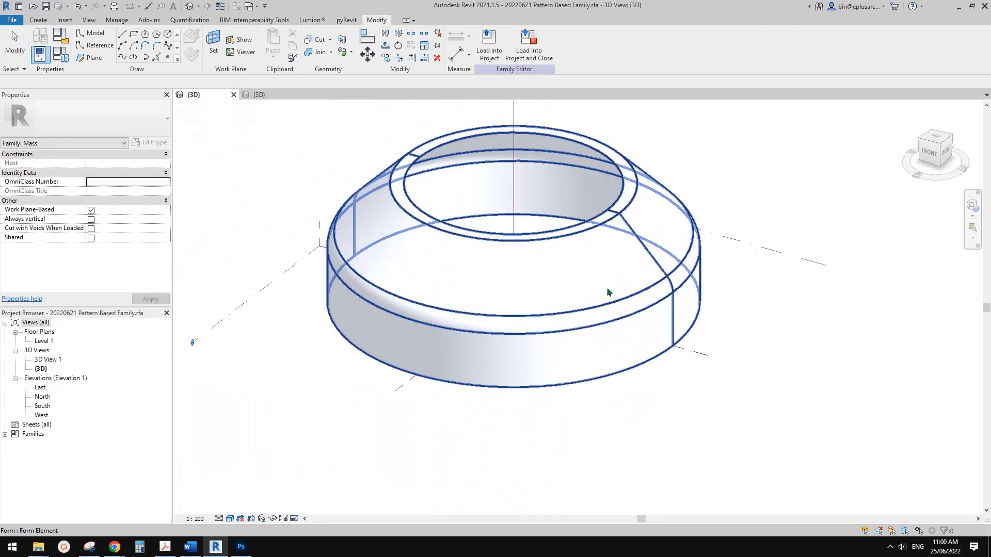
# Examine the revolved form's individual outer faces: the rounded band, the vertical wall and the sloped surface.
pyautogui.click(606, 287)
pyautogui.scroll(2, 607, 289)
pyautogui.click(656, 410)
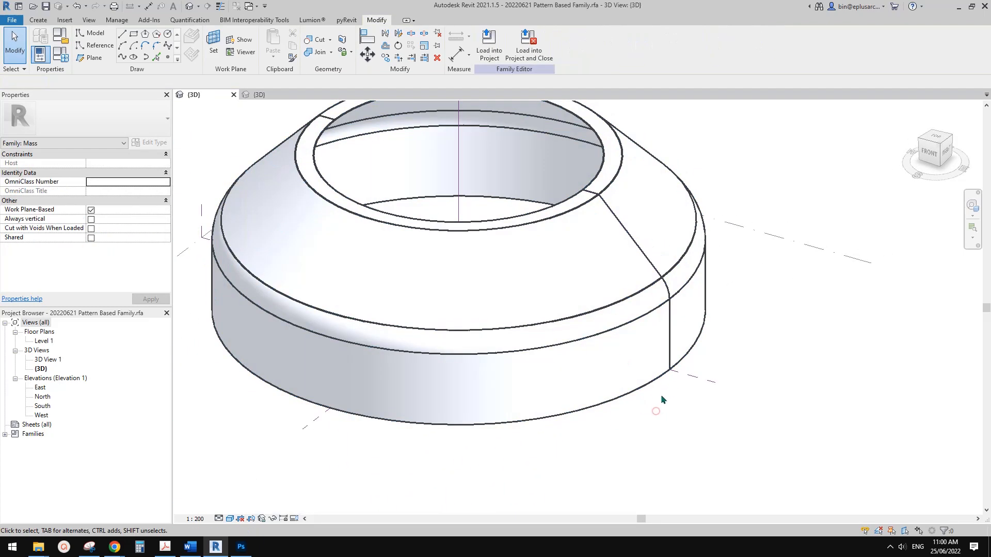
pyautogui.scroll(2, 655, 382)
pyautogui.scroll(-1, 602, 330)
pyautogui.moveTo(602, 330); pyautogui.dragTo(601, 341, button='middle')
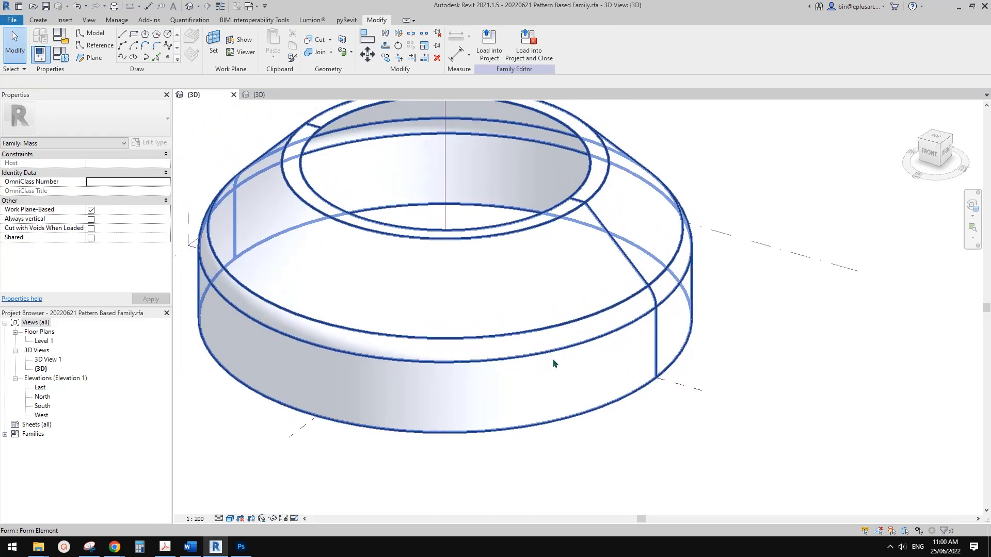
pyautogui.click(549, 342)
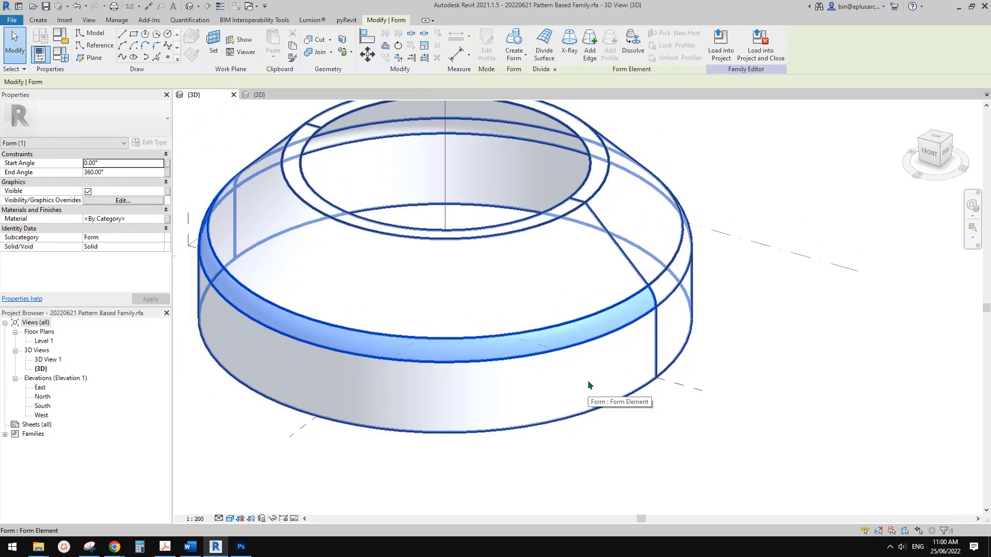
pyautogui.click(587, 381)
pyautogui.press('Tab')
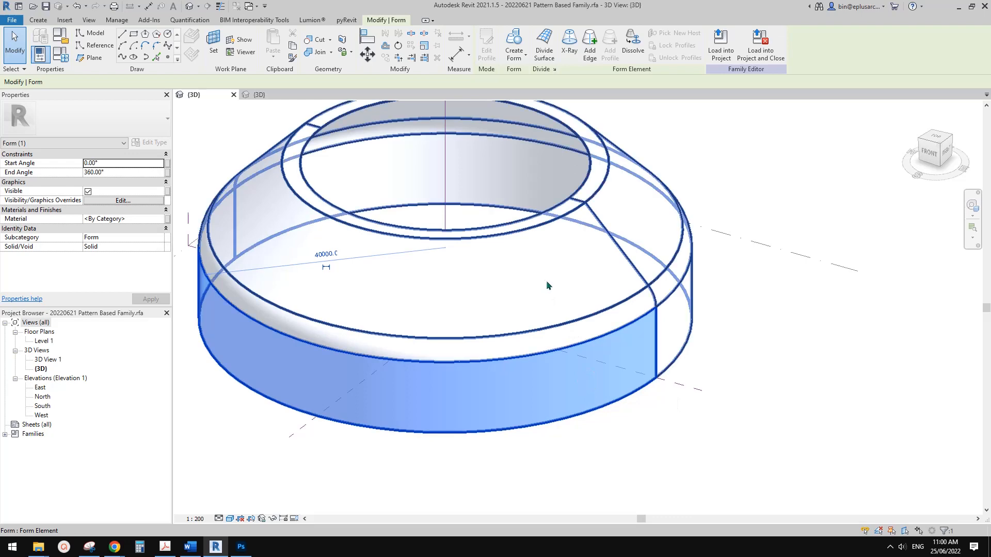
pyautogui.click(565, 273)
pyautogui.scroll(2, 593, 314)
# Divide the form's front vertical, rounded and sloped outer surfaces into UV grids.
pyautogui.click(612, 380)
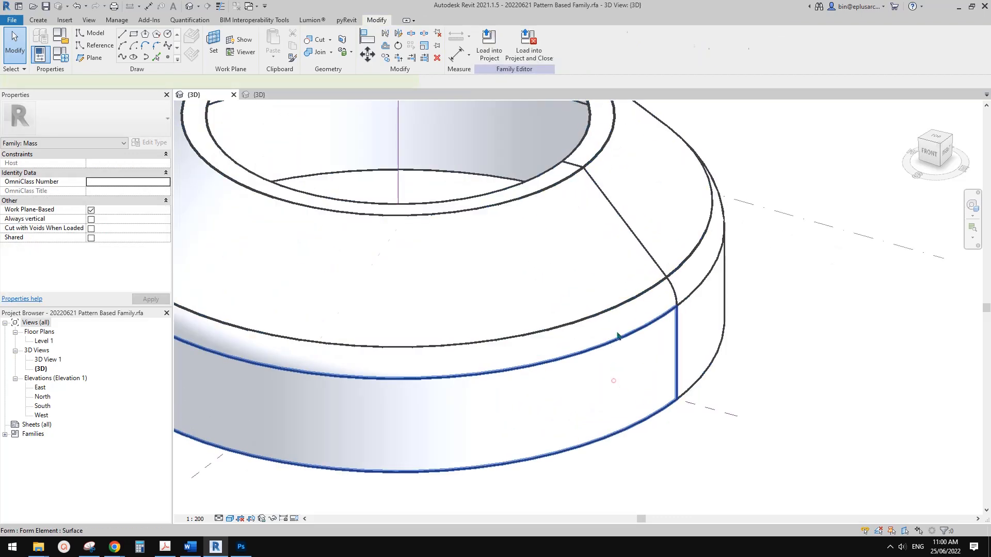
pyautogui.keyDown('ctrl'); pyautogui.click(582, 279); pyautogui.keyUp('ctrl')
pyautogui.keyDown('ctrl'); pyautogui.click(561, 174); pyautogui.keyUp('ctrl')
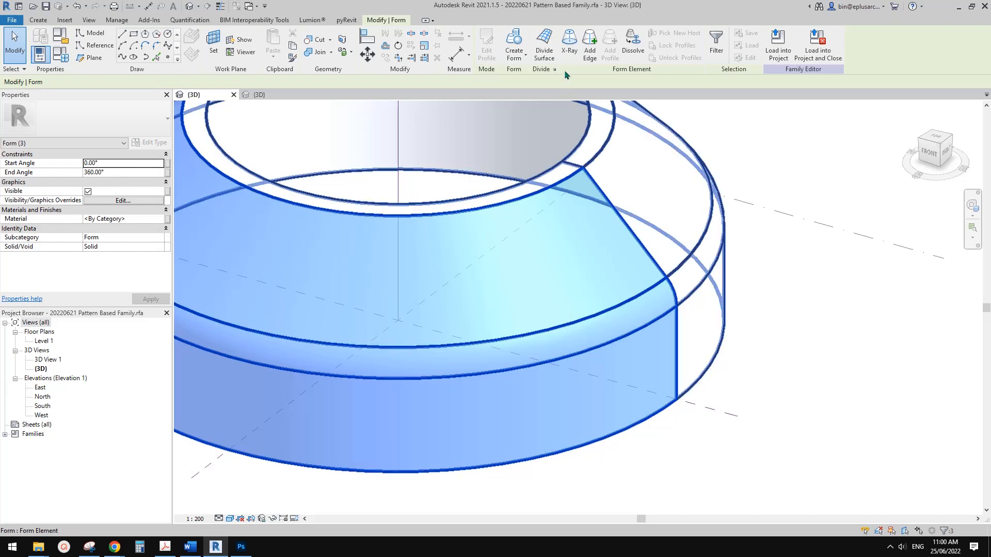
pyautogui.click(544, 41)
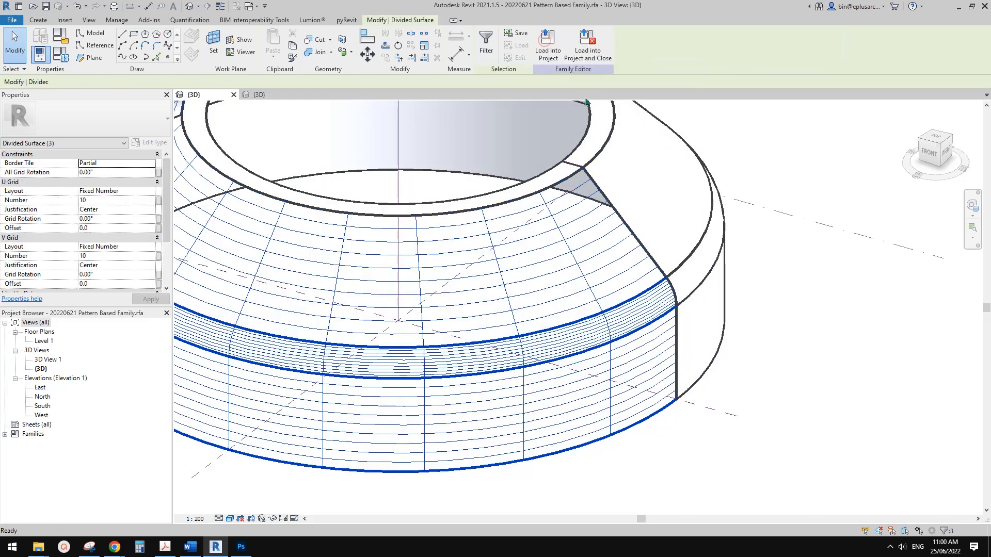
pyautogui.moveTo(707, 260); pyautogui.dragTo(746, 214, button='middle')
pyautogui.keyDown('shift'); pyautogui.moveTo(661, 293); pyautogui.dragTo(661, 289, button='middle'); pyautogui.keyUp('shift')
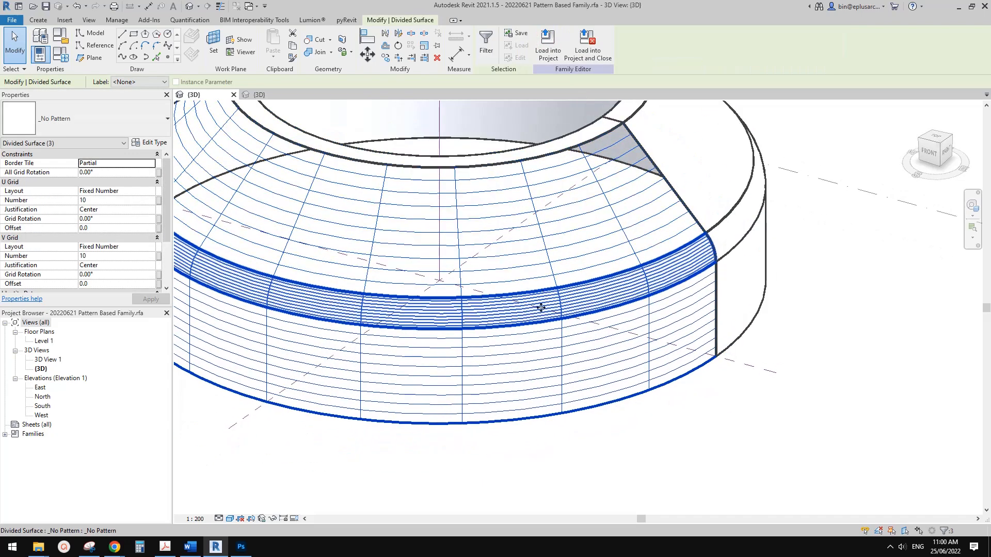
# Set All Grid Rotation to 45° for the three divided surfaces.
pyautogui.click(115, 172)
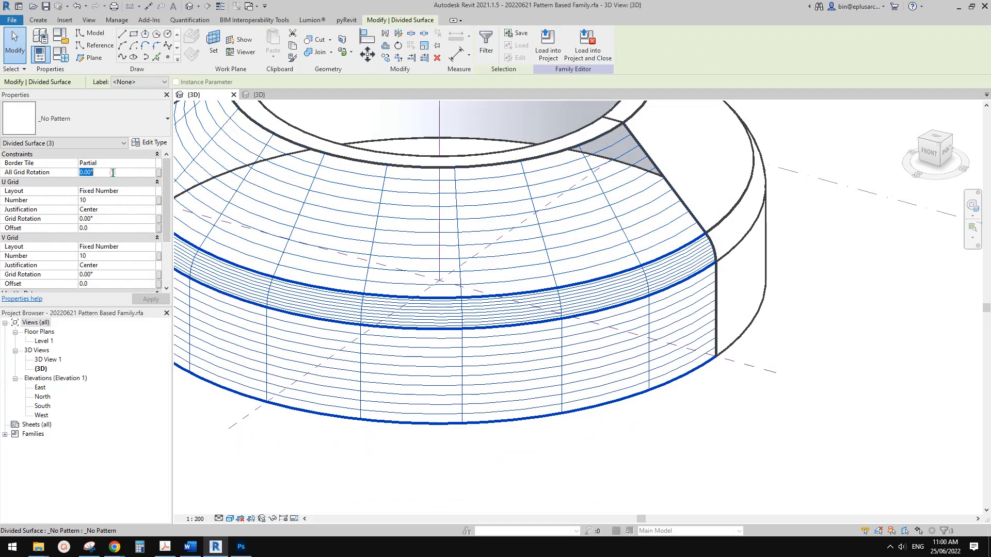
pyautogui.write('45')
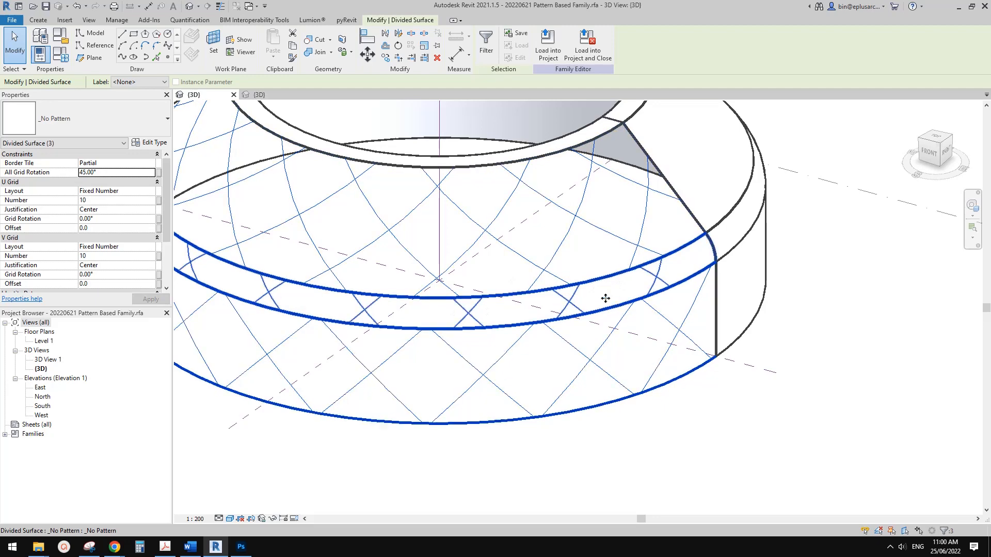
pyautogui.moveTo(597, 307); pyautogui.dragTo(580, 309, button='middle')
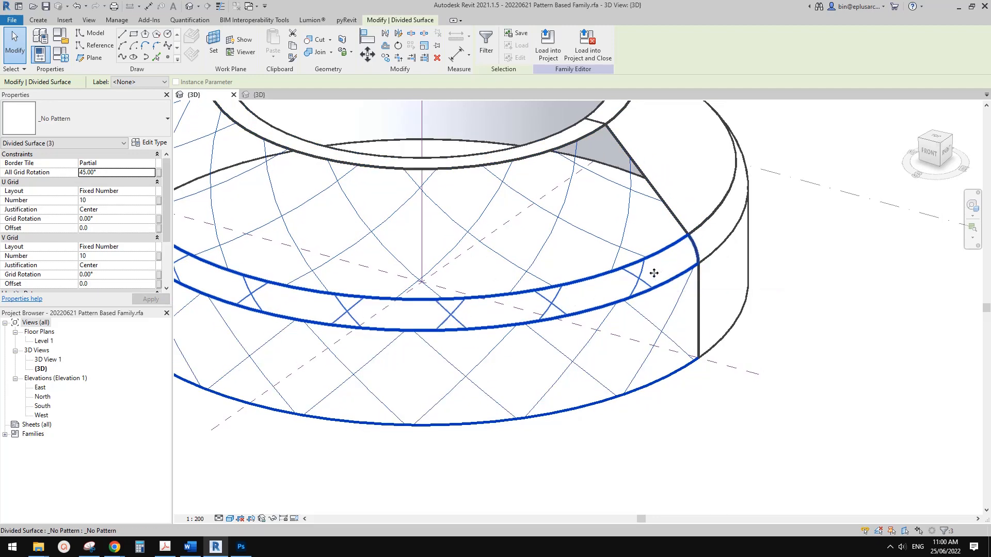
pyautogui.moveTo(652, 272); pyautogui.dragTo(635, 280, button='middle')
pyautogui.press('Escape')
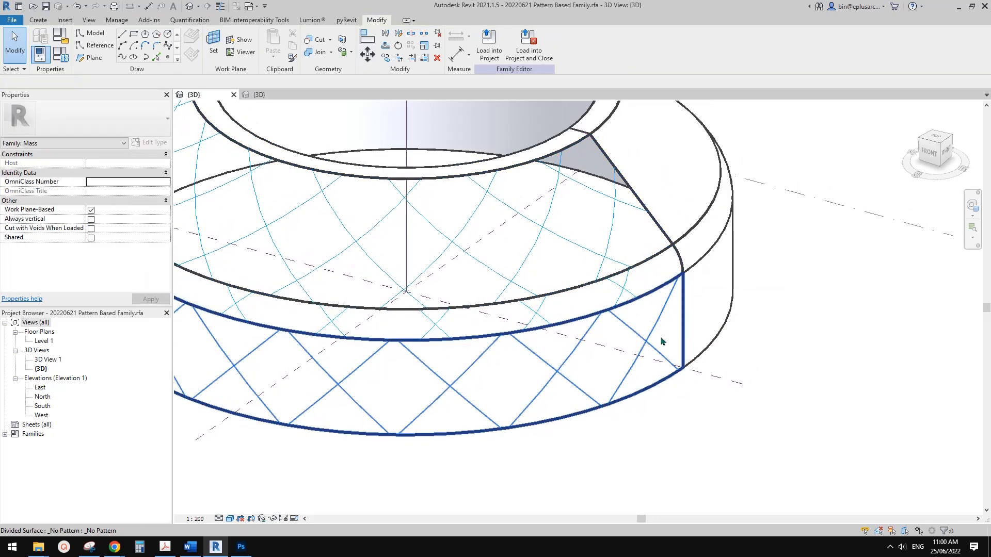
# Delete the revolved mass form with its divided surfaces, keeping the profile reference lines.
pyautogui.click(623, 343)
pyautogui.press('Escape')
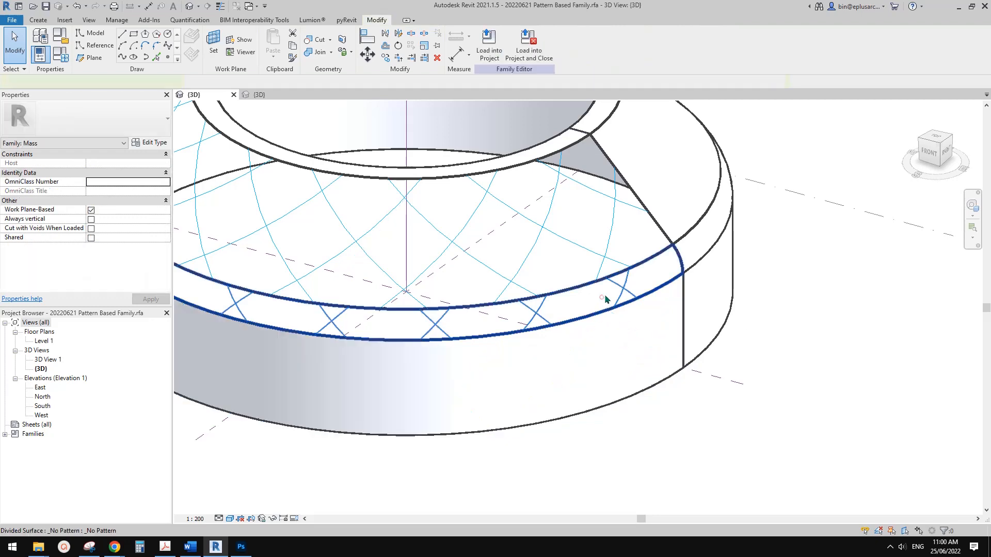
pyautogui.click(585, 255)
pyautogui.press('Delete')
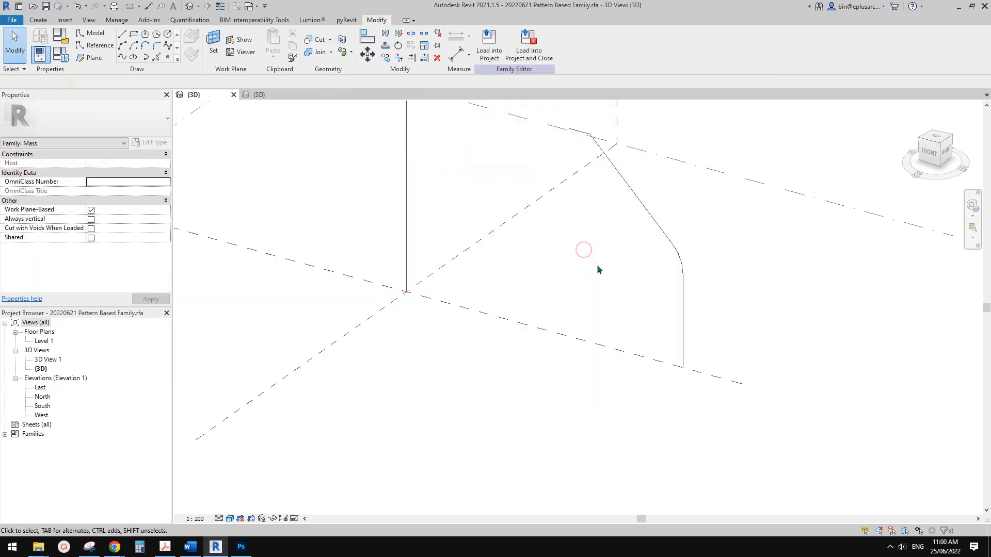
# Draw a spline reference line on the Center (Front/Back) plane from the vertical line's base through both arc ends to the sloped line's upper end.
pyautogui.scroll(1, 565, 175)
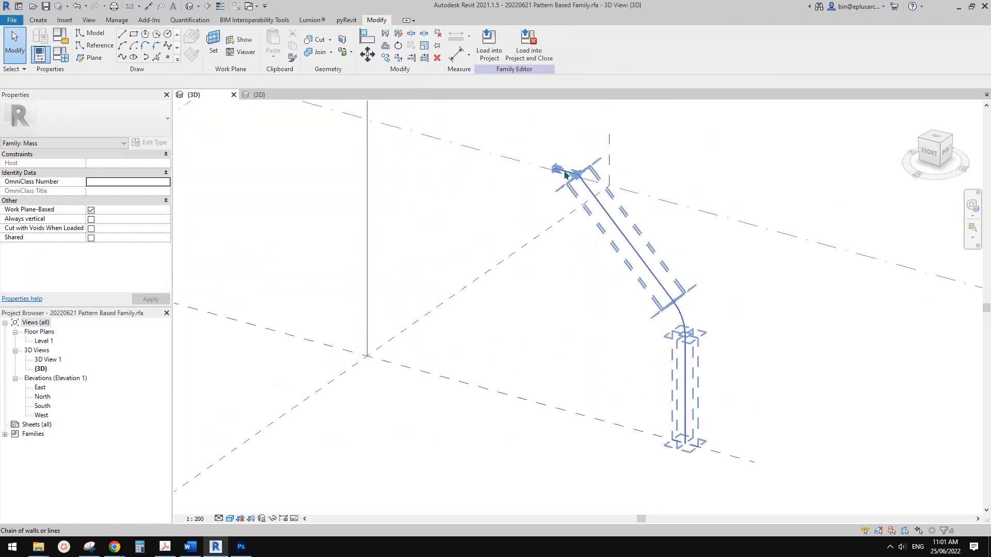
pyautogui.scroll(2, 704, 366)
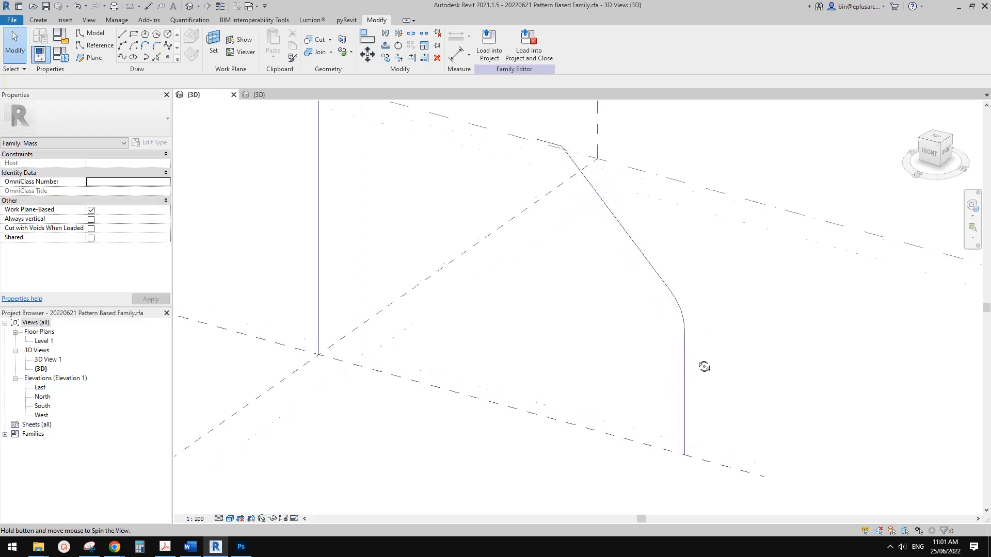
pyautogui.moveTo(669, 309)
pyautogui.mouseDown(button='middle')
pyautogui.moveTo(679, 309)
pyautogui.moveTo(669, 310)
pyautogui.mouseUp(button='middle')
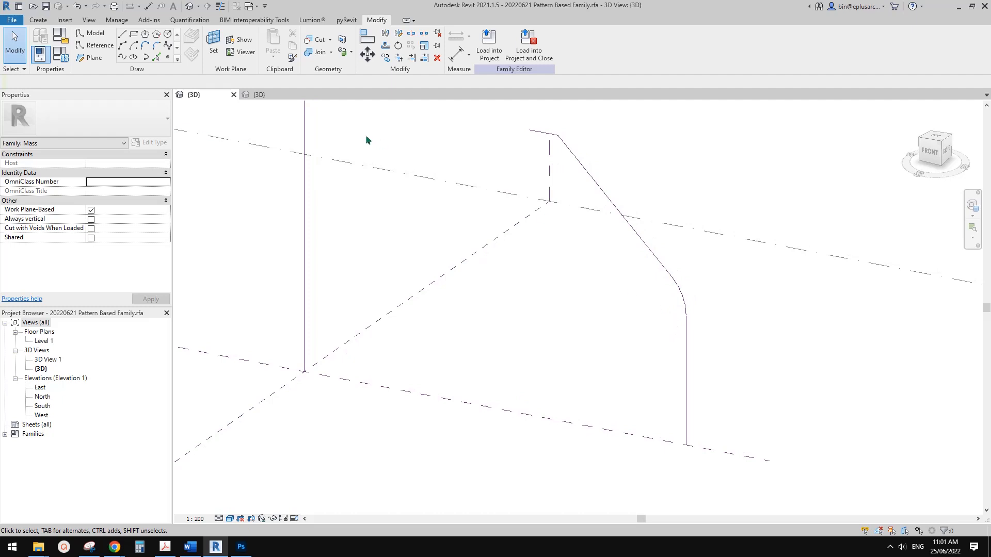
pyautogui.scroll(-2, 533, 246)
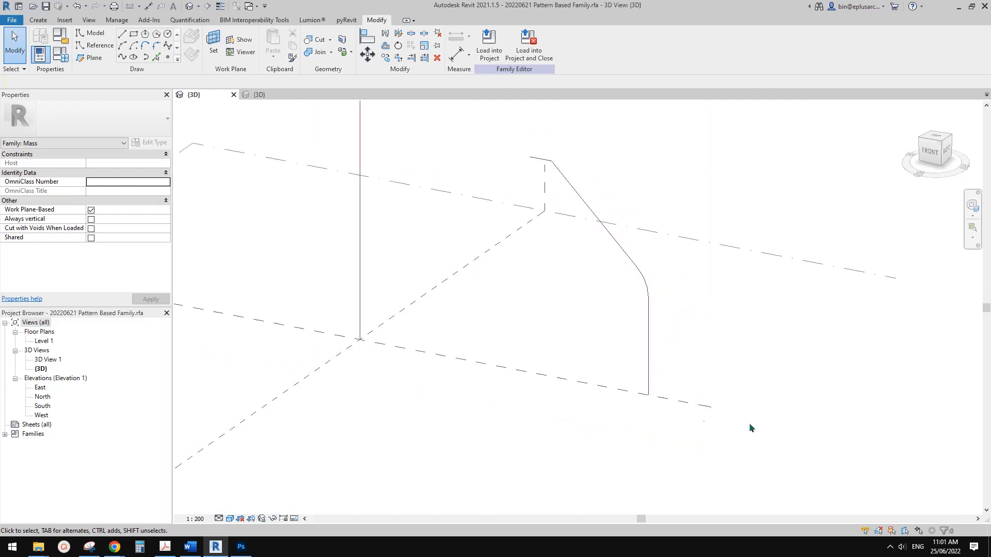
pyautogui.click(698, 407)
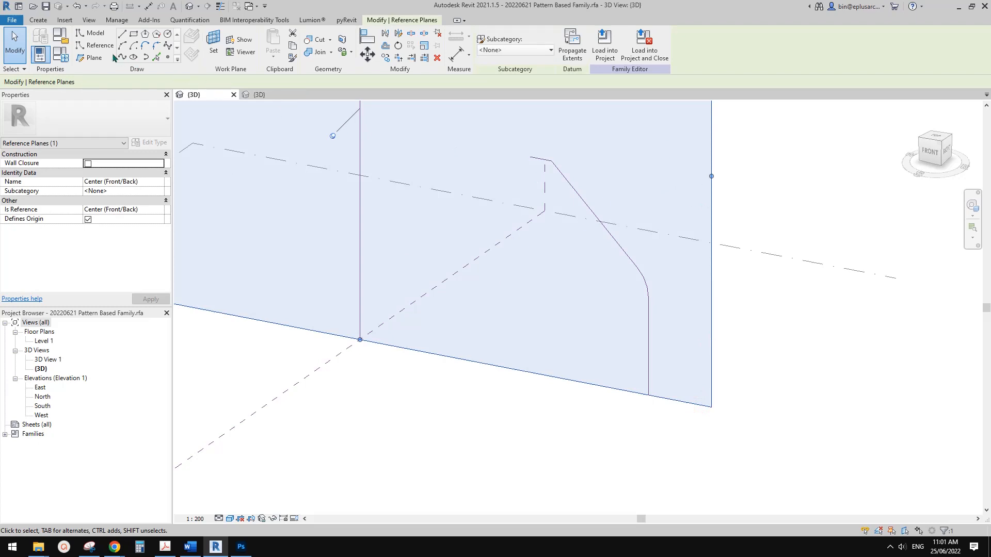
pyautogui.click(98, 45)
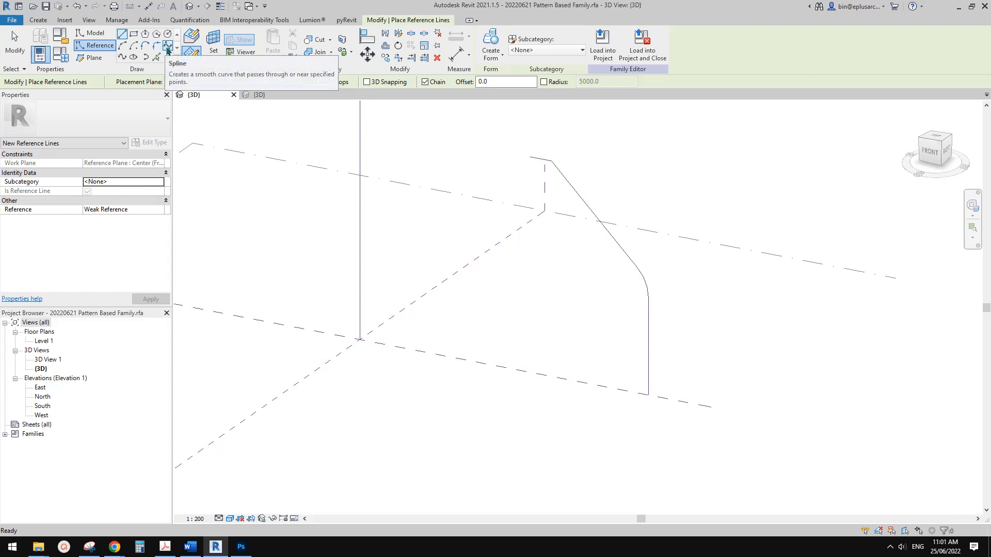
pyautogui.click(166, 49)
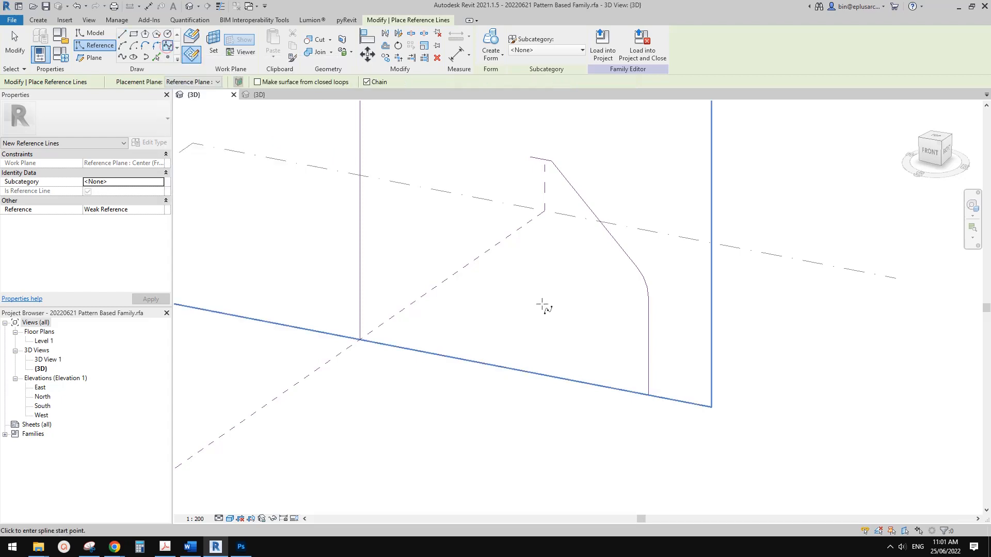
pyautogui.scroll(2, 648, 401)
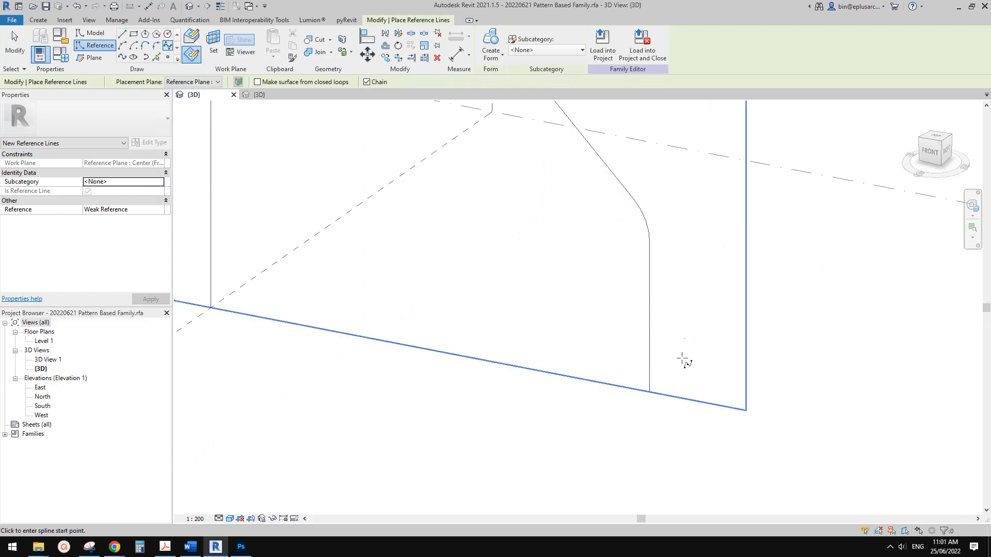
pyautogui.click(649, 392)
pyautogui.click(649, 241)
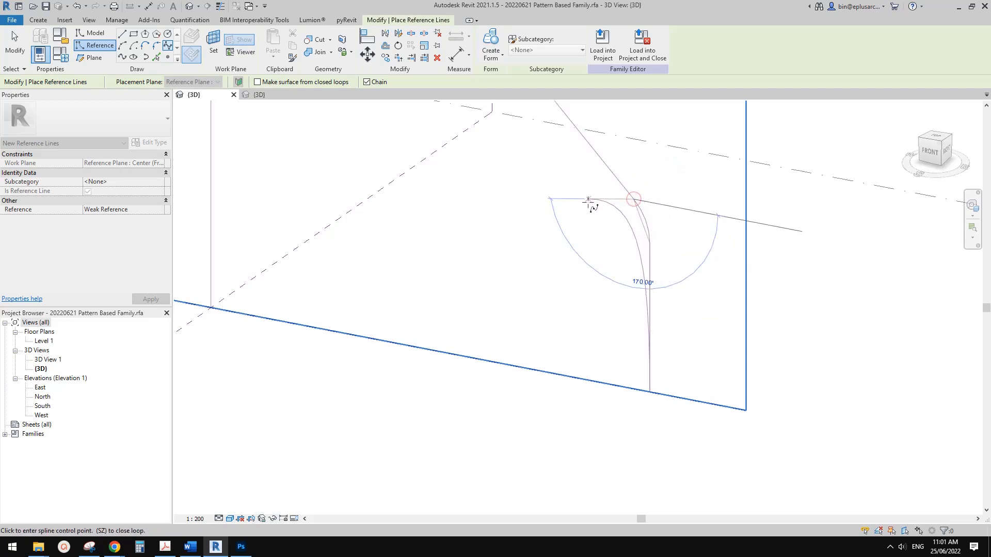
pyautogui.moveTo(593, 206); pyautogui.dragTo(641, 348, button='middle')
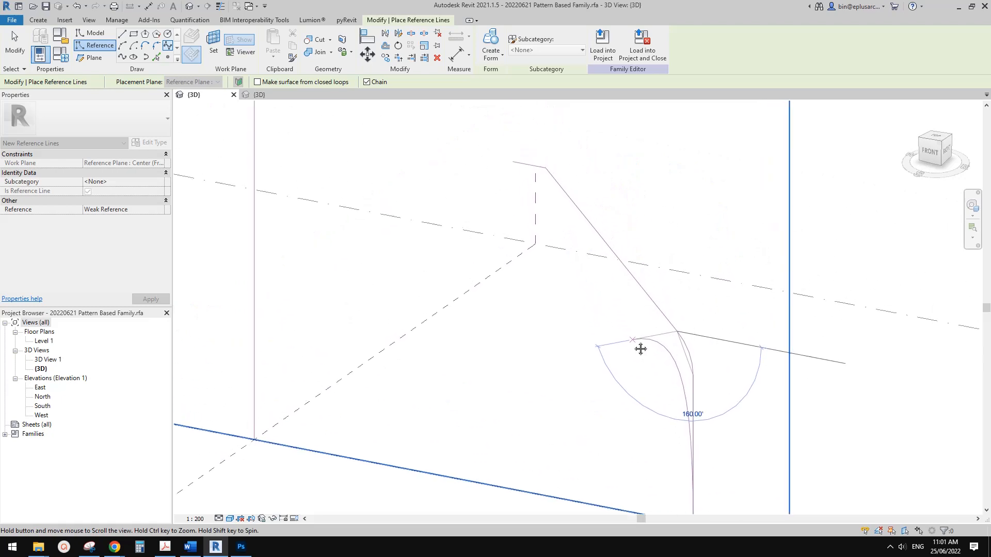
pyautogui.click(515, 165)
pyautogui.press('Escape')
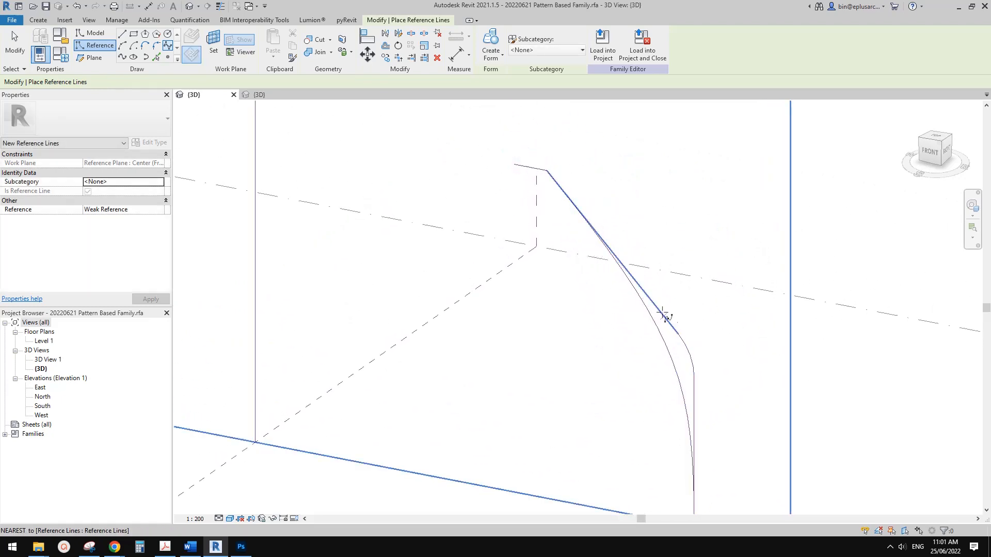
pyautogui.press('Escape')
pyautogui.moveTo(679, 372); pyautogui.dragTo(658, 262, button='middle')
pyautogui.scroll(-1, 658, 261)
pyautogui.press('Tab')
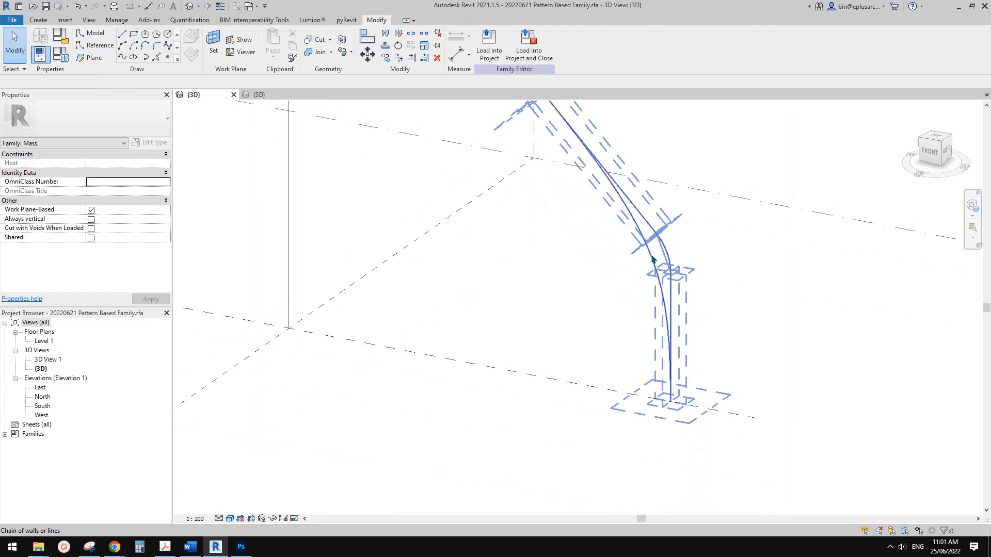
pyautogui.click(653, 260)
pyautogui.moveTo(661, 298); pyautogui.dragTo(676, 260, button='middle')
pyautogui.press('Escape')
pyautogui.press('Tab')
pyautogui.click(649, 283)
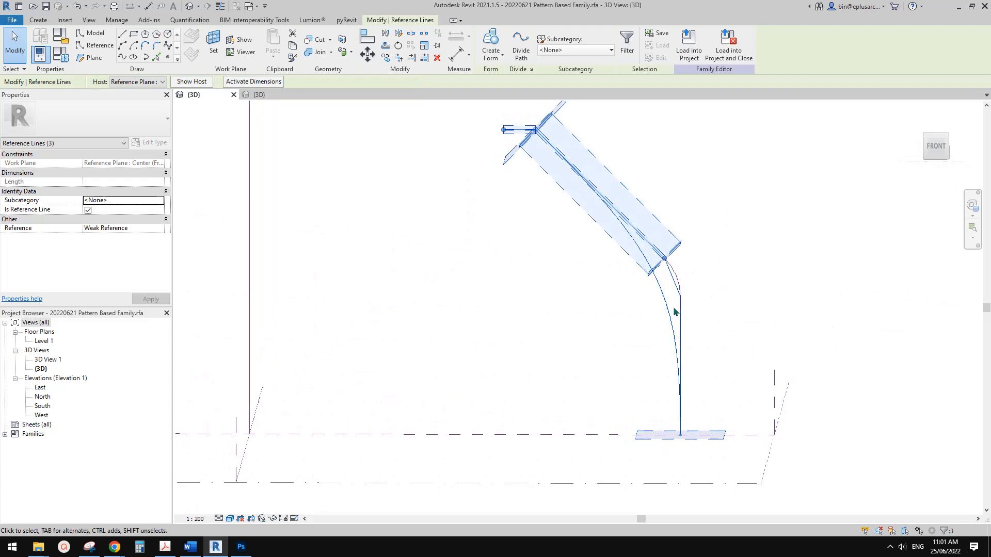
pyautogui.scroll(2, 674, 310)
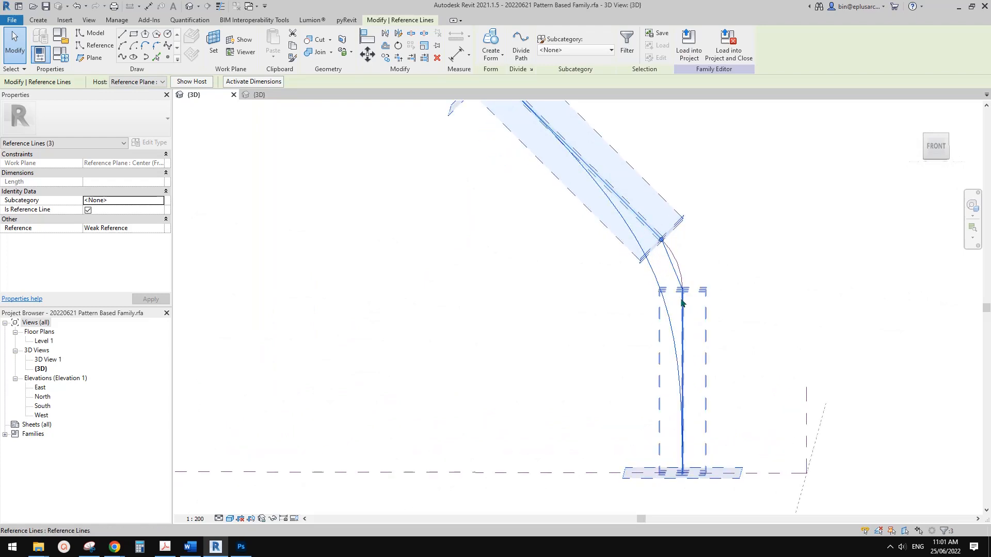
pyautogui.keyDown('shift'); pyautogui.moveTo(680, 319); pyautogui.dragTo(661, 336, button='middle'); pyautogui.keyUp('shift')
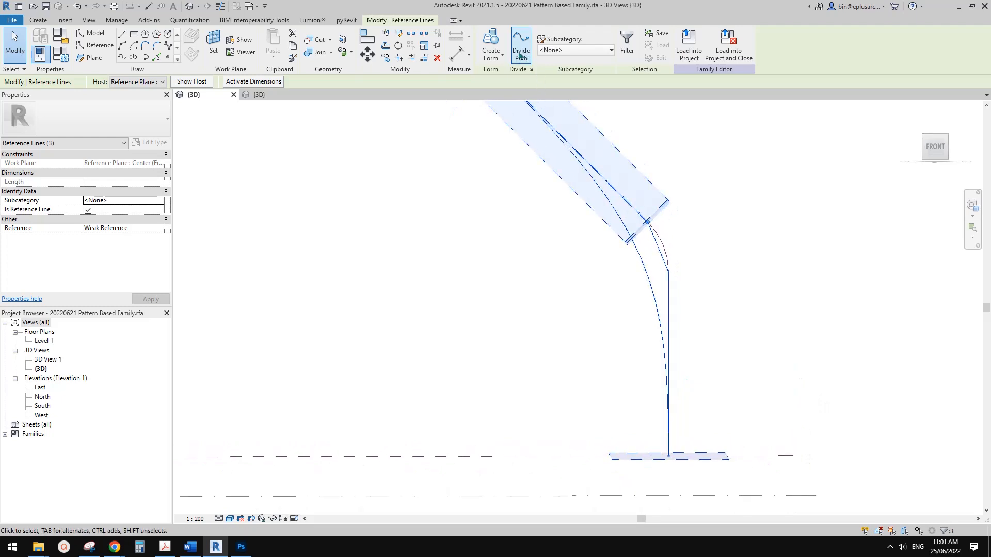
pyautogui.click(655, 282)
pyautogui.press('Tab')
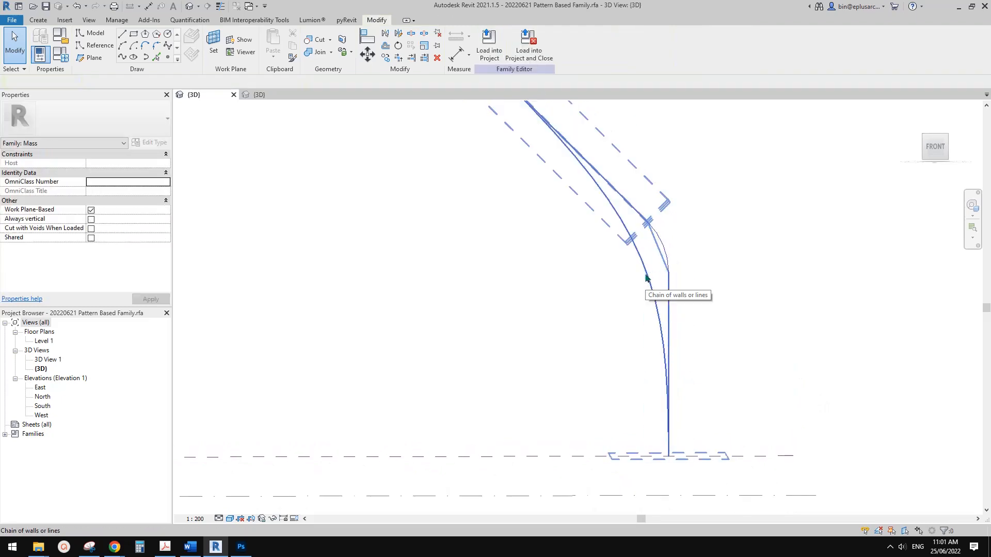
pyautogui.click(645, 279)
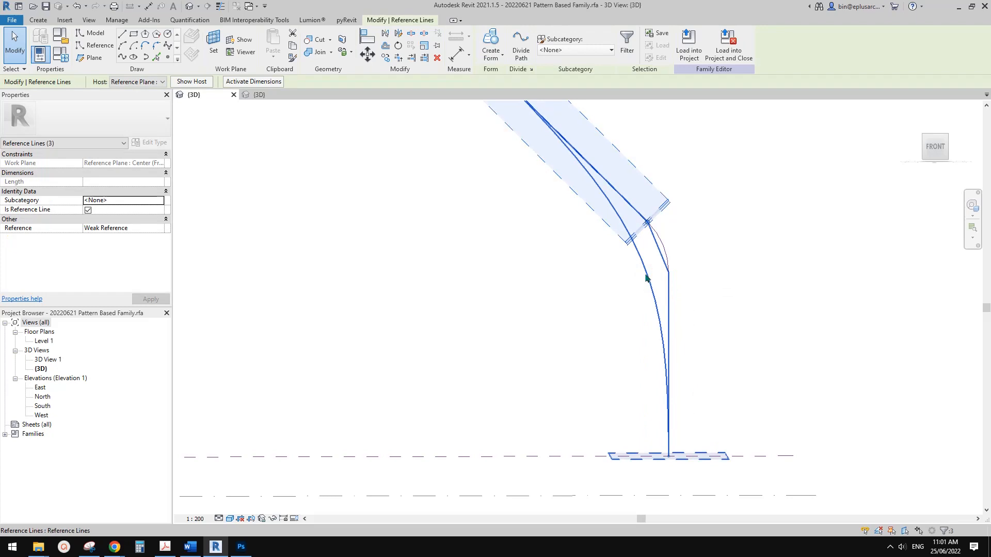
pyautogui.press('Escape')
# Add a control point on the spline's vertical chord and move it up to the existing control at the arc's lower end.
pyautogui.scroll(-2, 644, 276)
pyautogui.keyDown('shift'); pyautogui.moveTo(643, 274); pyautogui.dragTo(635, 299, button='middle'); pyautogui.keyUp('shift')
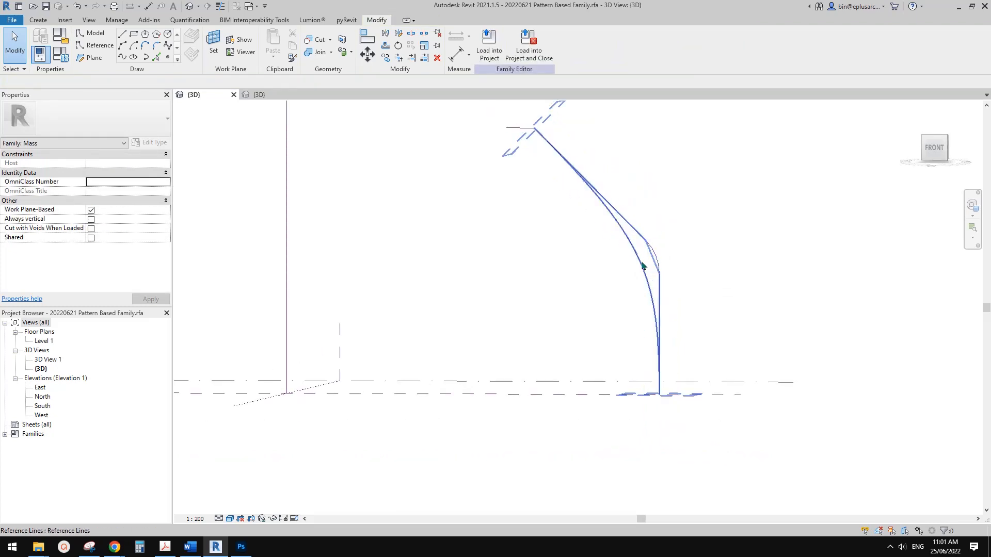
pyautogui.click(642, 265)
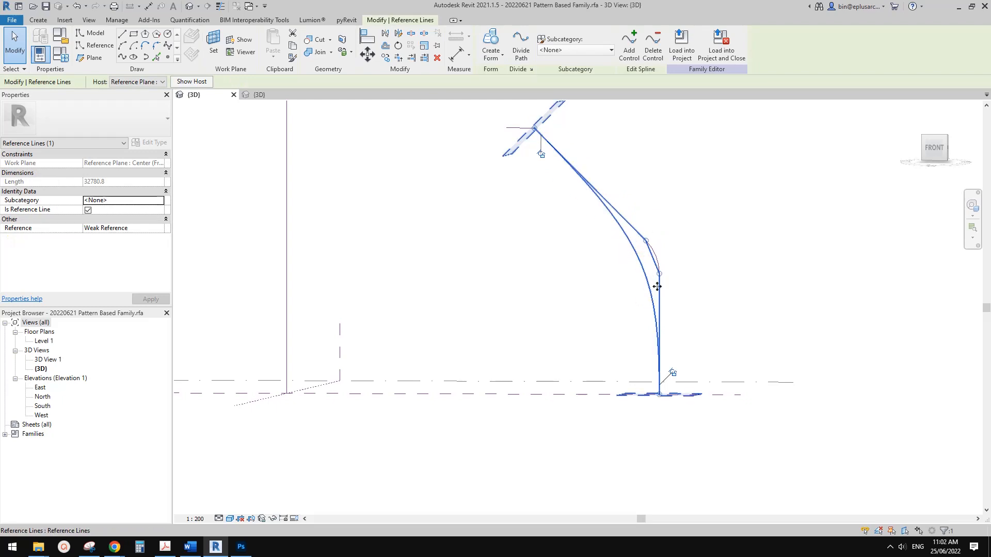
pyautogui.scroll(2, 632, 245)
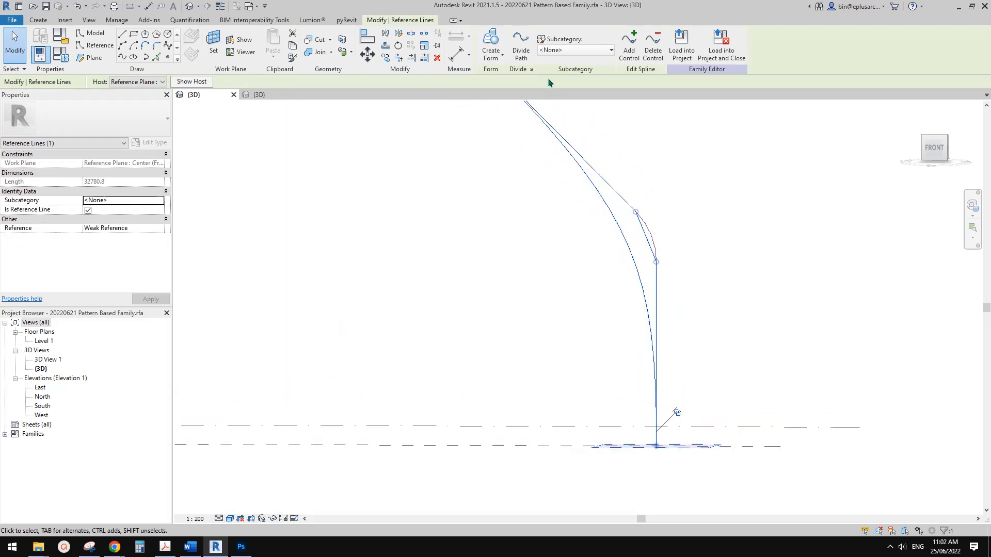
pyautogui.click(629, 51)
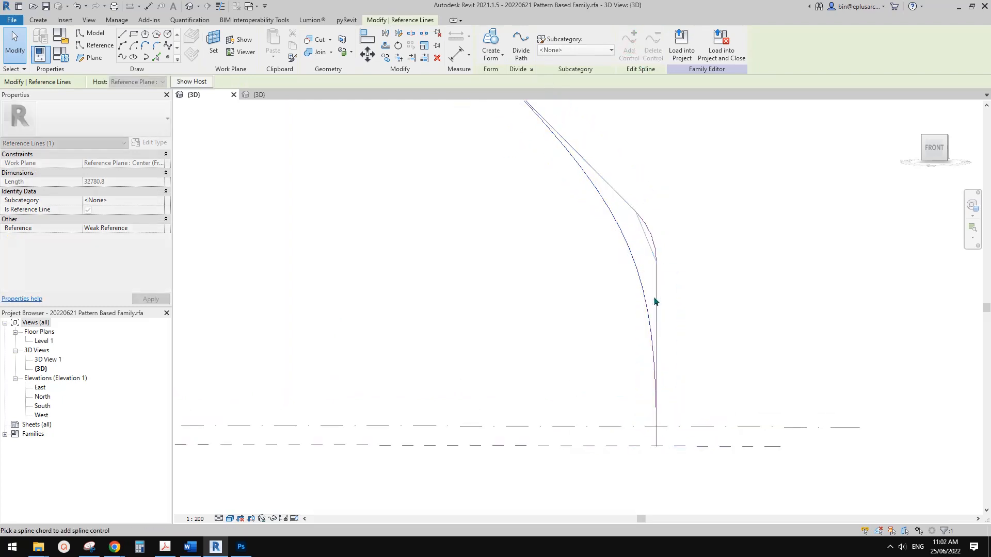
pyautogui.scroll(1, 654, 260)
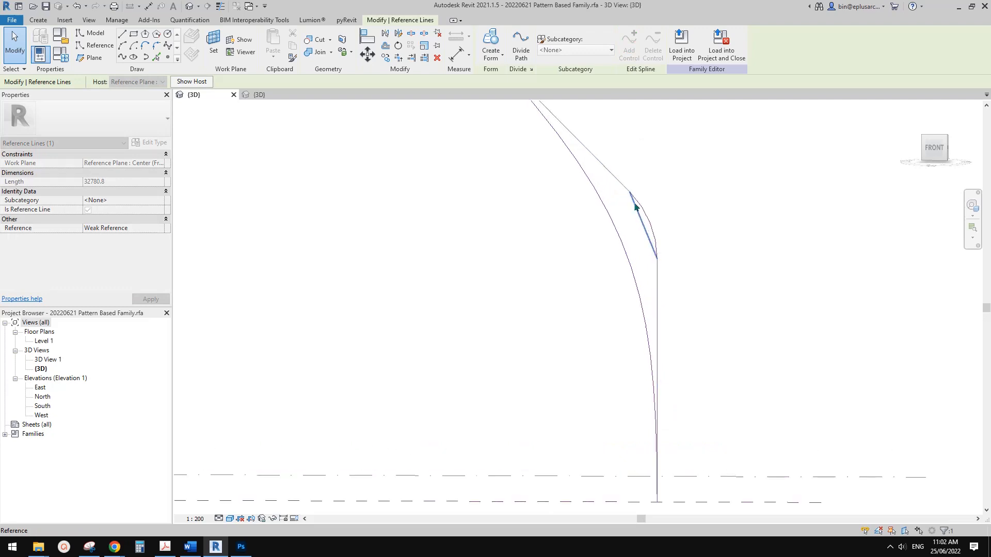
pyautogui.scroll(1, 656, 256)
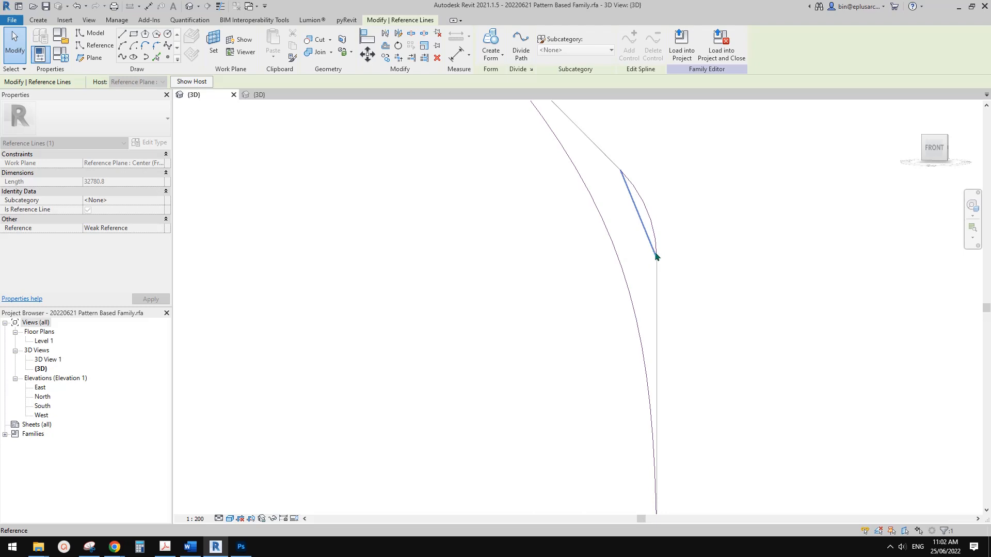
pyautogui.moveTo(670, 278); pyautogui.dragTo(672, 276, button='middle')
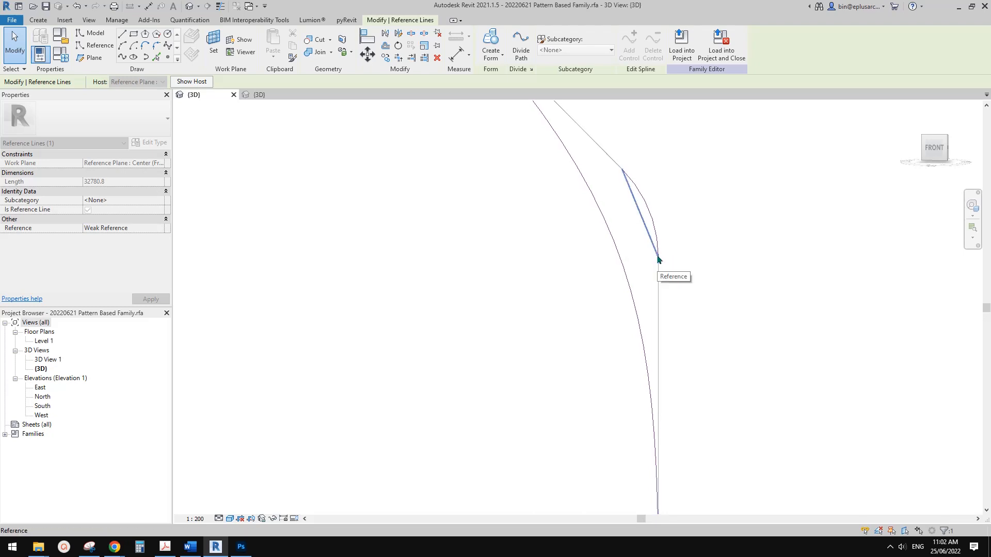
pyautogui.scroll(-2, 622, 172)
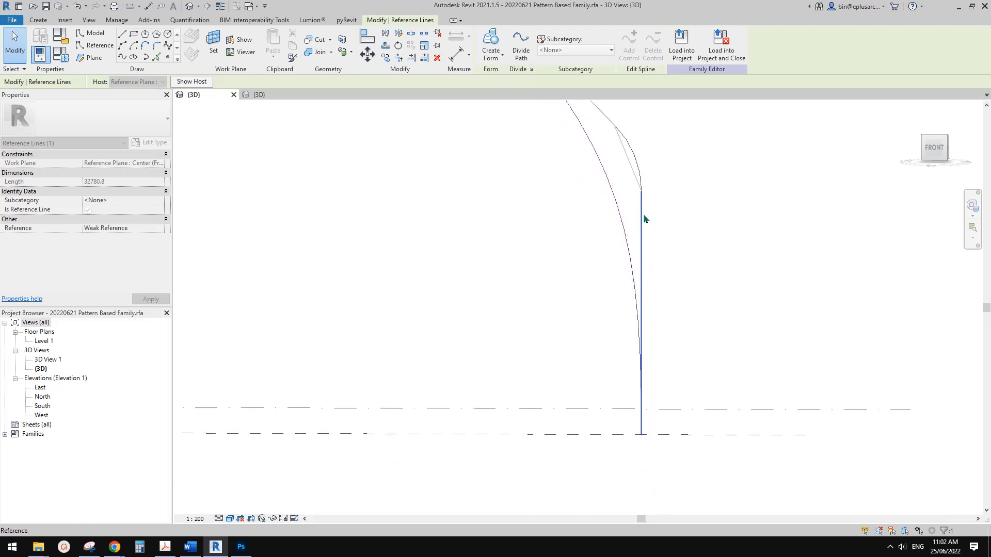
pyautogui.click(641, 253)
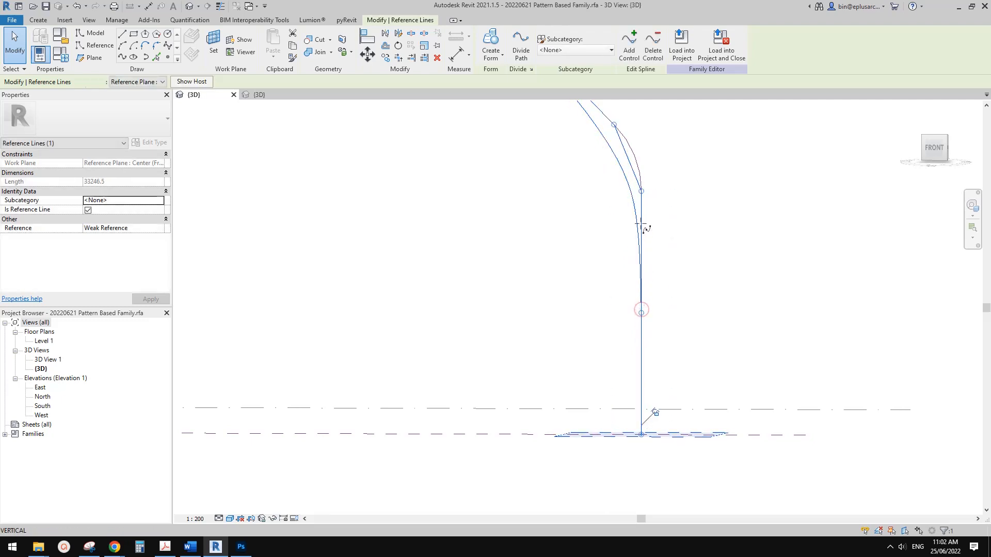
pyautogui.moveTo(641, 224); pyautogui.dragTo(642, 194)
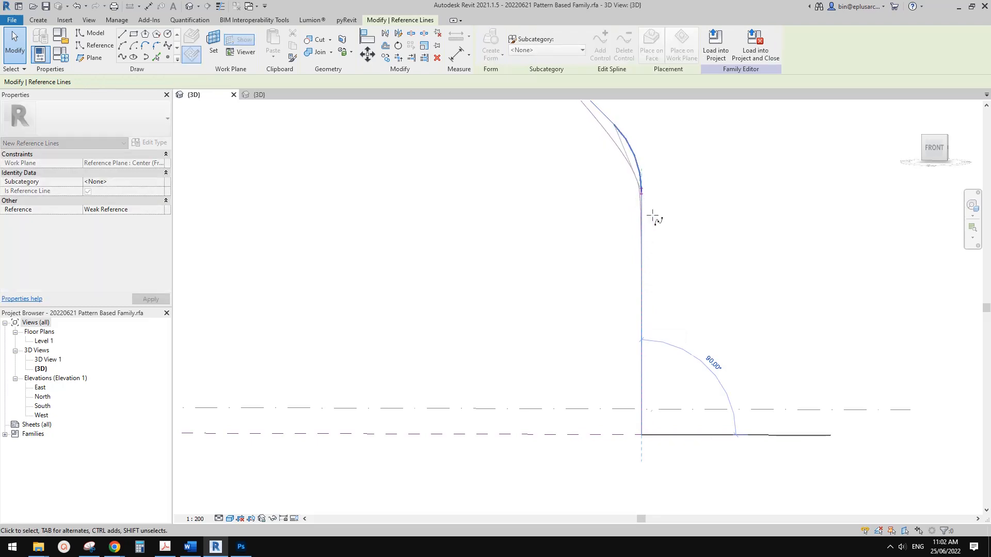
# Add a control point on the spline's sloped chord and move it down to the control at the arc's upper end.
pyautogui.scroll(3, 643, 200)
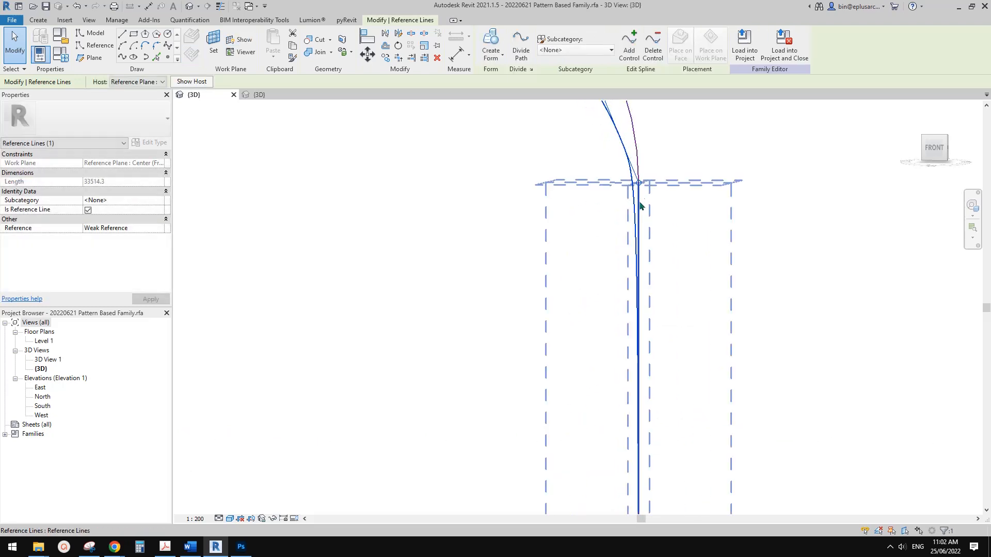
pyautogui.scroll(-3, 647, 217)
pyautogui.moveTo(695, 242); pyautogui.dragTo(752, 279, button='middle')
pyautogui.scroll(-1, 752, 279)
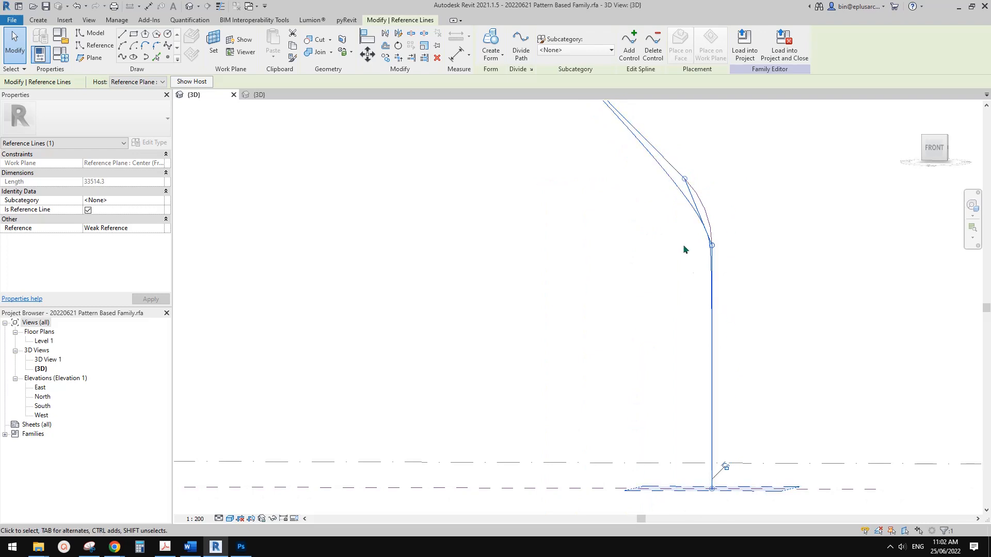
pyautogui.moveTo(685, 250); pyautogui.dragTo(694, 330, button='middle')
pyautogui.scroll(2, 690, 270)
pyautogui.moveTo(614, 200); pyautogui.dragTo(646, 279, button='middle')
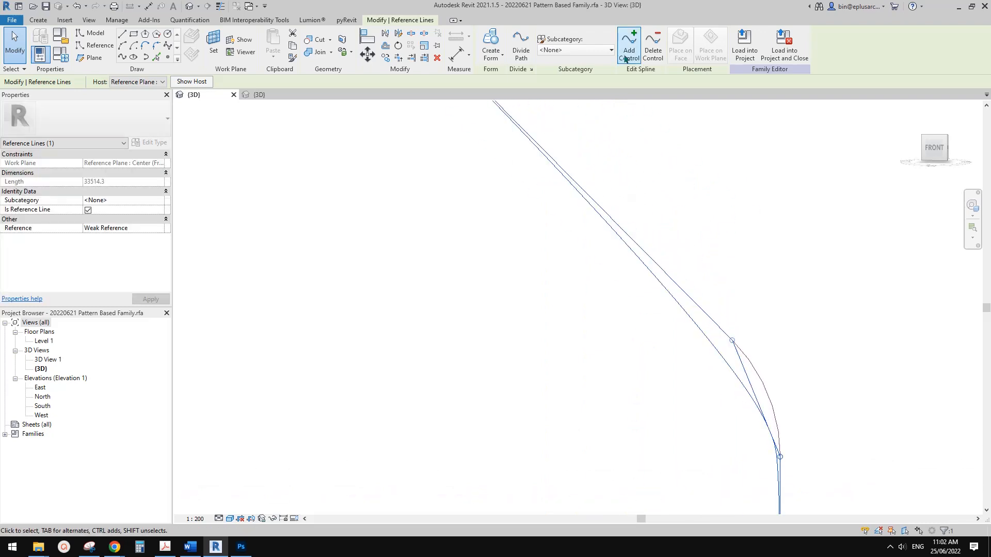
pyautogui.click(625, 58)
pyautogui.click(622, 231)
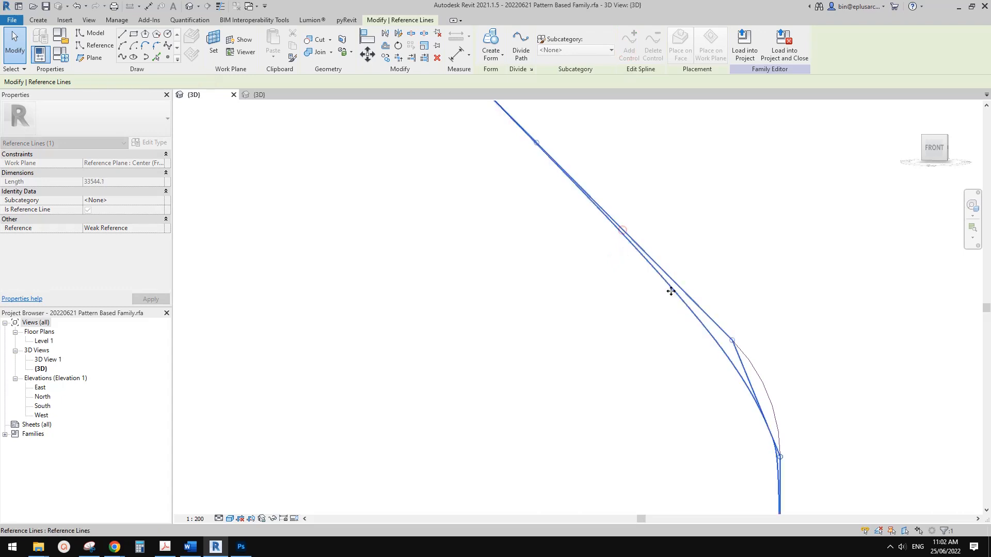
pyautogui.moveTo(540, 145); pyautogui.dragTo(737, 354)
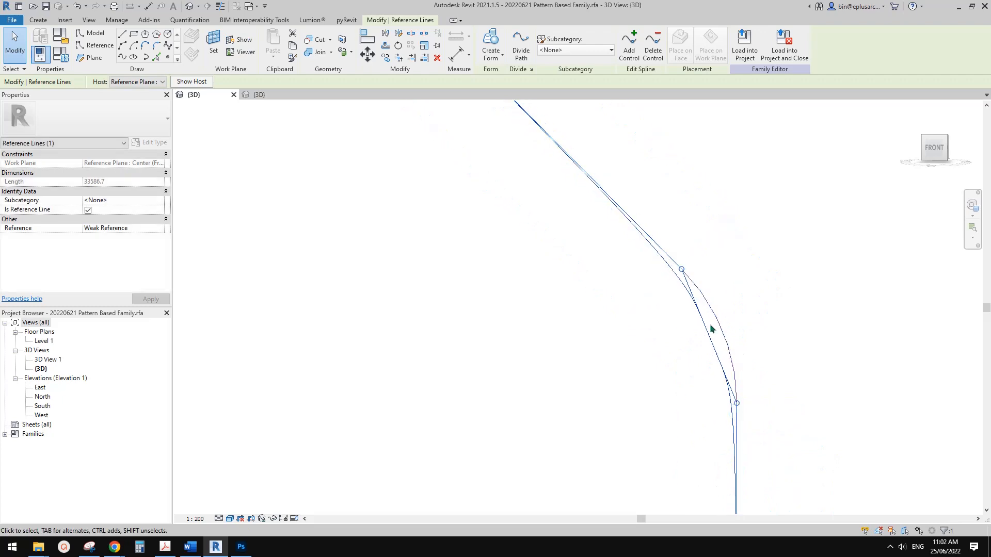
# Add a control point on the spline's chord between the arc's ends and pull it outward toward the arc.
pyautogui.click(627, 46)
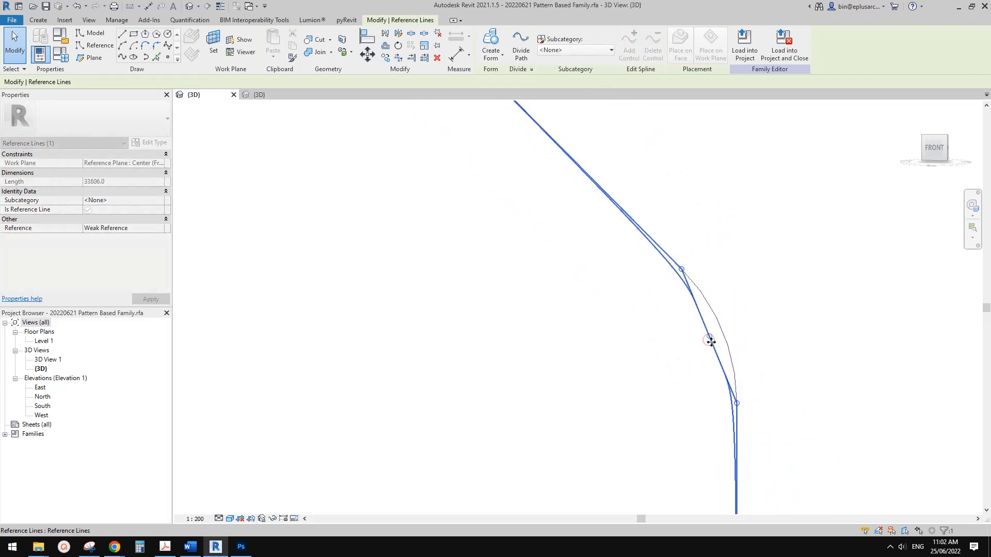
pyautogui.click(710, 340)
pyautogui.moveTo(711, 337); pyautogui.dragTo(726, 338)
pyautogui.scroll(4, 734, 326)
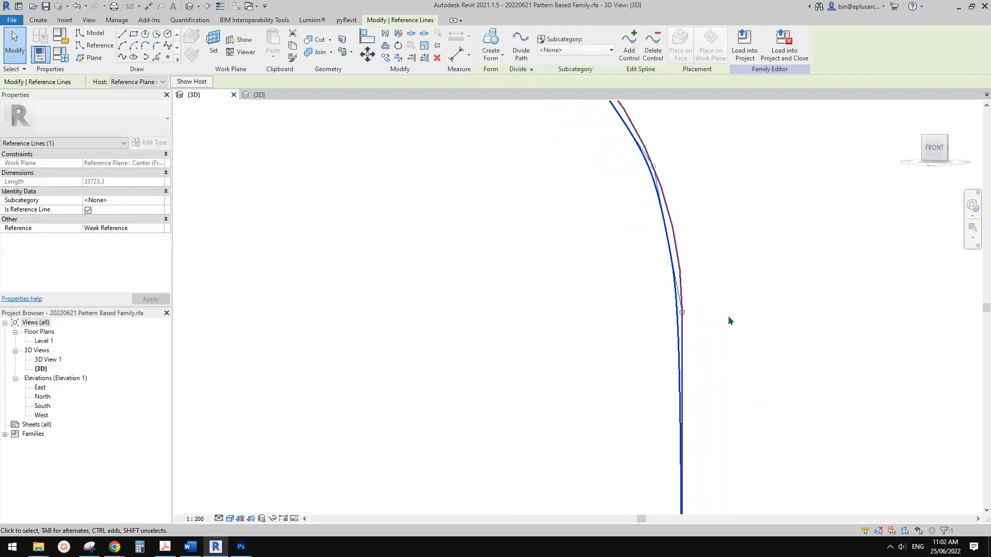
# Move the added control point up along the arc so the spline follows the arc's upper part.
pyautogui.moveTo(728, 320); pyautogui.dragTo(738, 392, button='middle')
pyautogui.moveTo(678, 228); pyautogui.dragTo(655, 221)
pyautogui.scroll(-1, 651, 274)
pyautogui.moveTo(650, 273); pyautogui.dragTo(684, 381, button='middle')
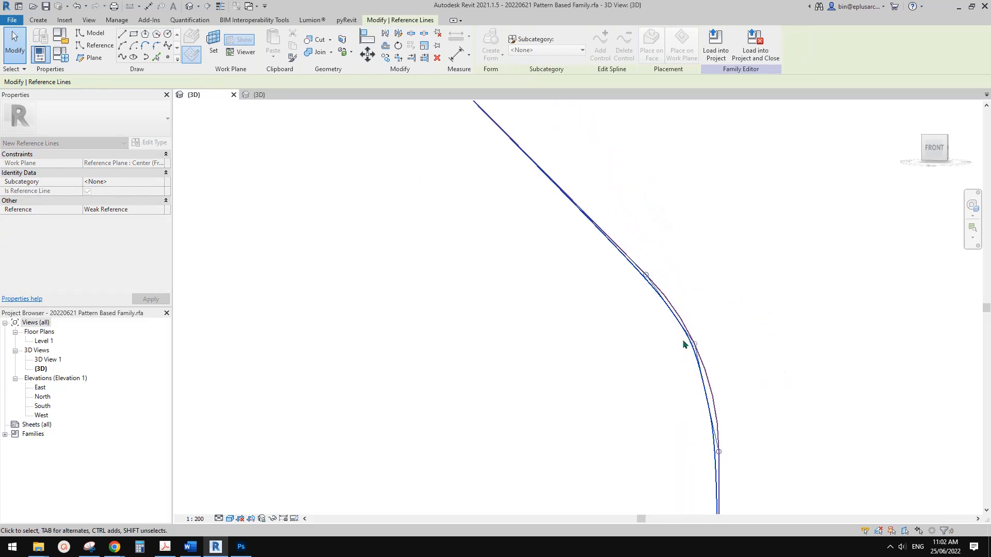
pyautogui.scroll(2, 682, 340)
pyautogui.moveTo(704, 346); pyautogui.dragTo(666, 275)
pyautogui.moveTo(654, 277); pyautogui.dragTo(592, 164, button='middle')
# Add two more control points on the chord below and move them outward until the spline follows the arc's lower part.
pyautogui.click(629, 42)
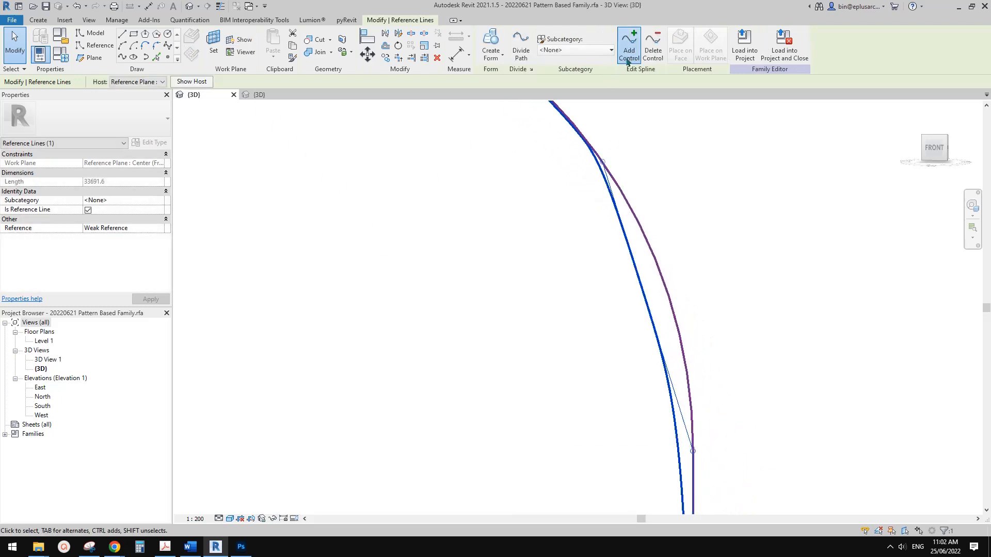
pyautogui.click(647, 307)
pyautogui.moveTo(647, 308); pyautogui.dragTo(663, 262)
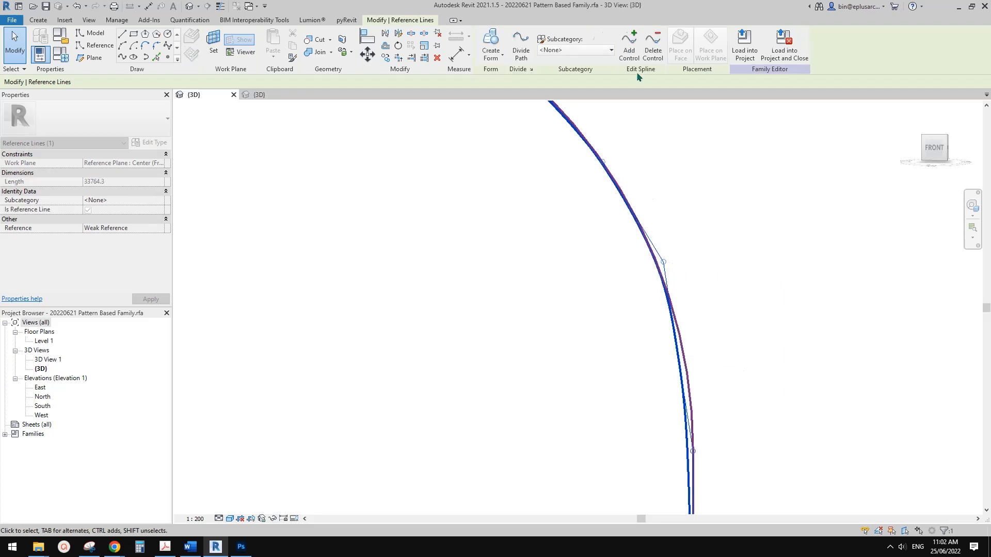
pyautogui.moveTo(678, 358); pyautogui.dragTo(692, 367)
pyautogui.scroll(-2, 705, 360)
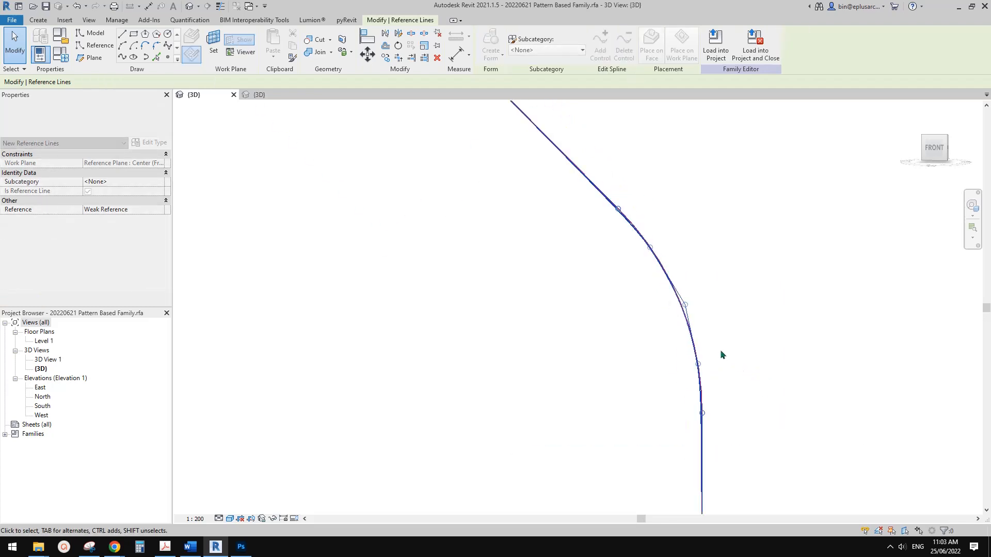
pyautogui.scroll(-2, 756, 361)
pyautogui.moveTo(757, 367); pyautogui.dragTo(748, 390, button='middle')
pyautogui.scroll(-2, 718, 414)
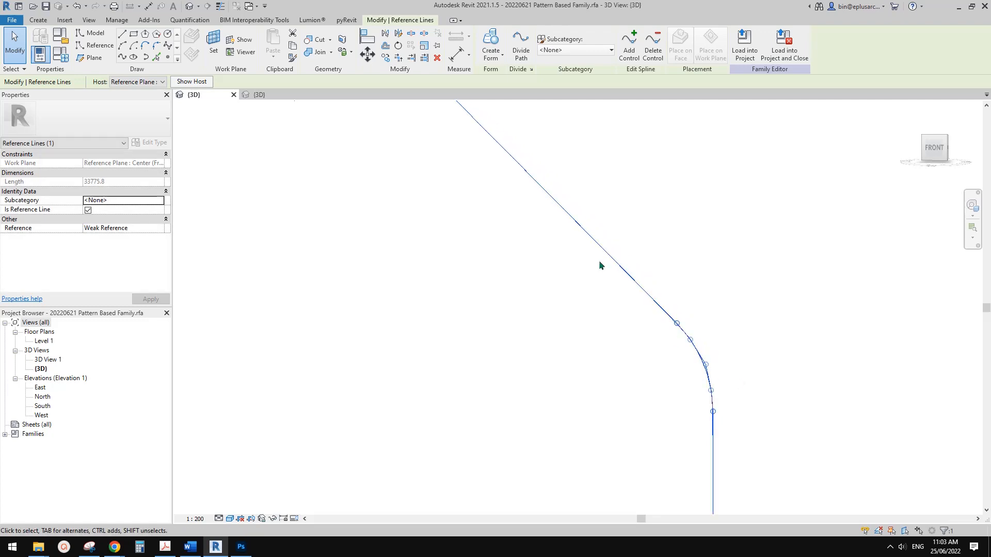
# Create a revolved form from the spline and the short upper reference line around the vertical axis line.
pyautogui.scroll(-1, 602, 264)
pyautogui.scroll(-2, 536, 258)
pyautogui.keyDown('shift'); pyautogui.moveTo(555, 256); pyautogui.dragTo(611, 287, button='middle'); pyautogui.keyUp('shift')
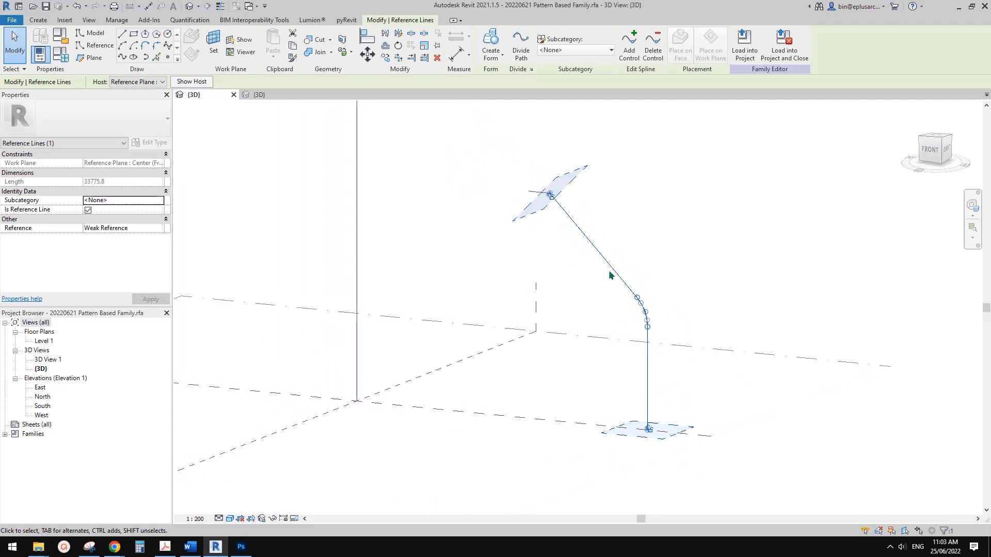
pyautogui.keyDown('ctrl'); pyautogui.click(532, 194); pyautogui.keyUp('ctrl')
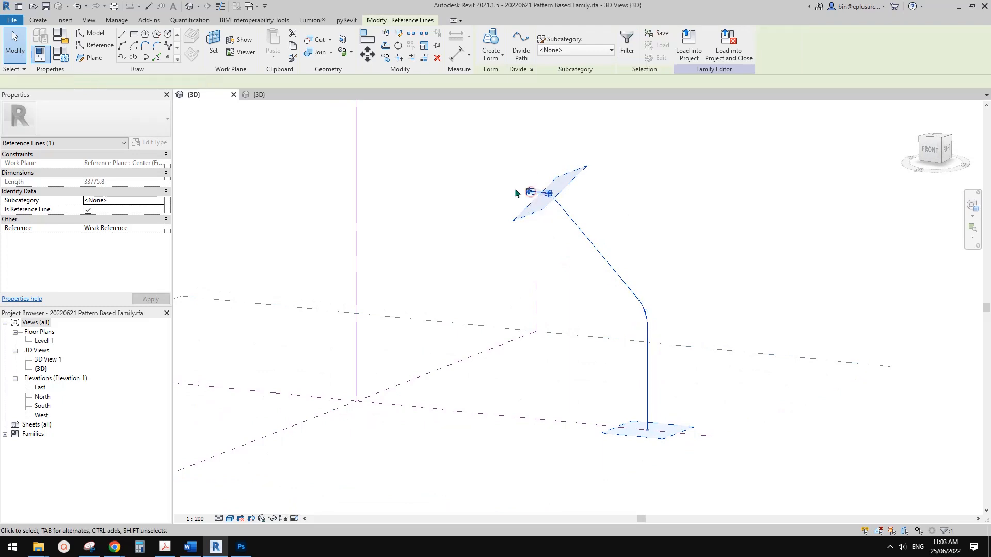
pyautogui.keyDown('ctrl'); pyautogui.click(362, 189); pyautogui.keyUp('ctrl')
pyautogui.click(490, 41)
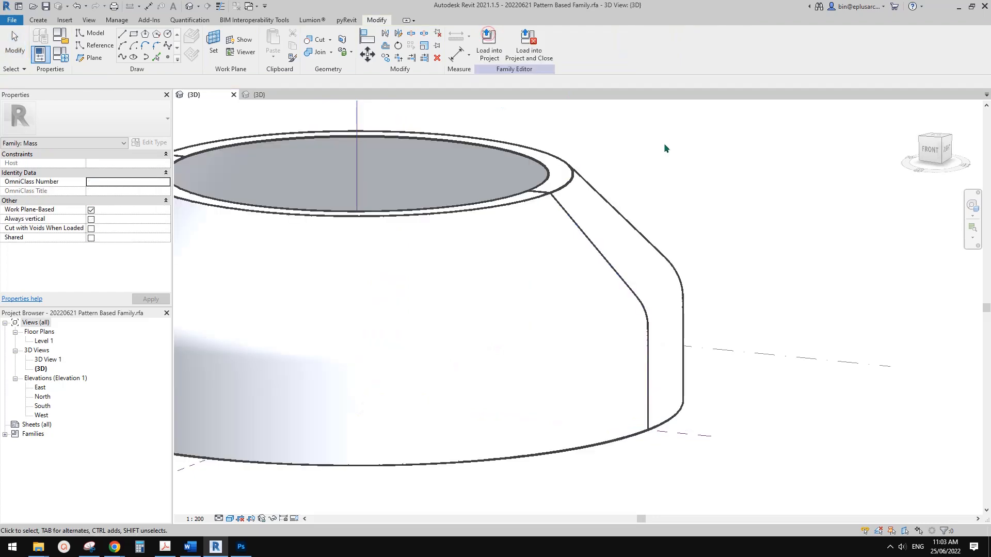
# Divide the outer facade surface on one half of the revolved mass.
pyautogui.scroll(-3, 665, 147)
pyautogui.keyDown('shift'); pyautogui.moveTo(616, 224); pyautogui.dragTo(566, 376, button='middle'); pyautogui.keyUp('shift')
pyautogui.scroll(4, 600, 314)
pyautogui.click(596, 283)
pyautogui.keyDown('shift'); pyautogui.moveTo(548, 254); pyautogui.dragTo(626, 232, button='middle'); pyautogui.keyUp('shift')
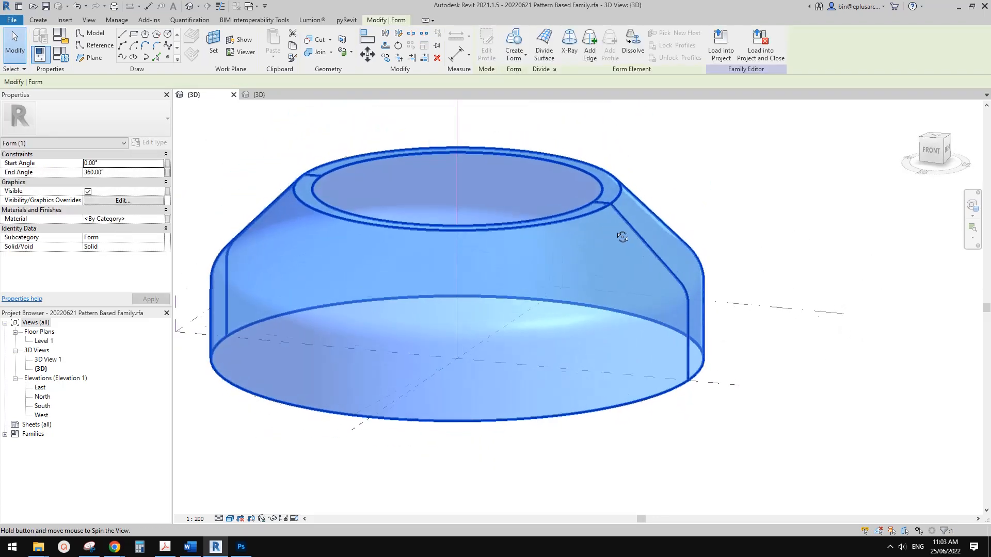
pyautogui.press('Escape')
pyautogui.click(629, 336)
pyautogui.keyDown('shift'); pyautogui.moveTo(629, 336); pyautogui.dragTo(562, 270, button='middle'); pyautogui.keyUp('shift')
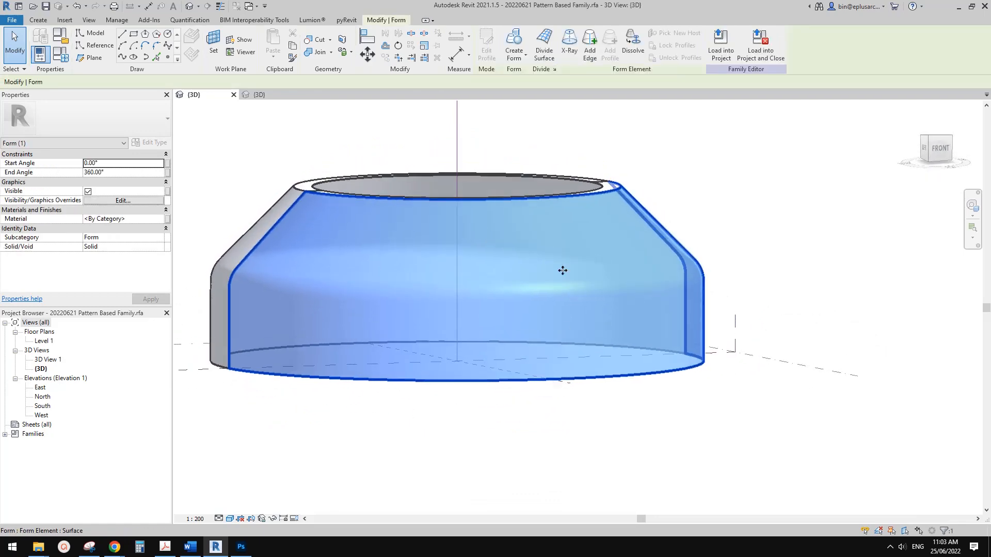
pyautogui.keyDown('shift'); pyautogui.moveTo(586, 334); pyautogui.dragTo(577, 277, button='middle'); pyautogui.keyUp('shift')
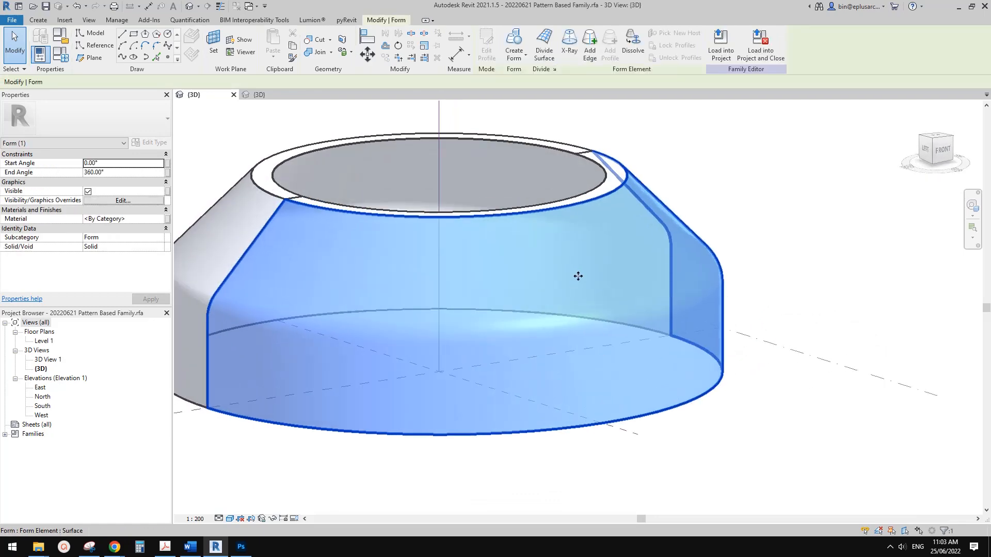
pyautogui.click(541, 46)
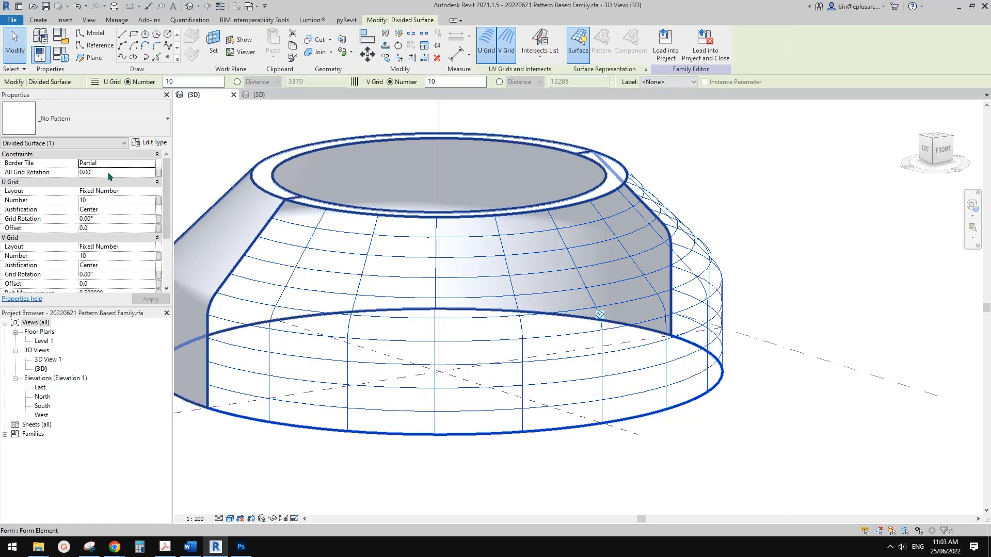
# Set the divided surface's all grid rotation to 45°.
pyautogui.click(108, 172)
pyautogui.write('45')
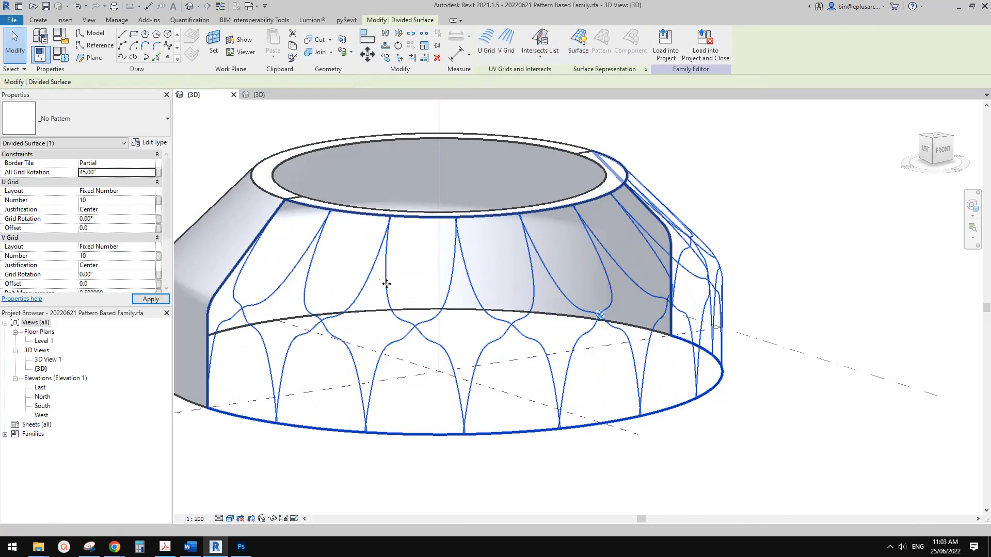
pyautogui.keyDown('shift'); pyautogui.moveTo(387, 281); pyautogui.dragTo(417, 319, button='middle'); pyautogui.keyUp('shift')
pyautogui.scroll(3, 417, 319)
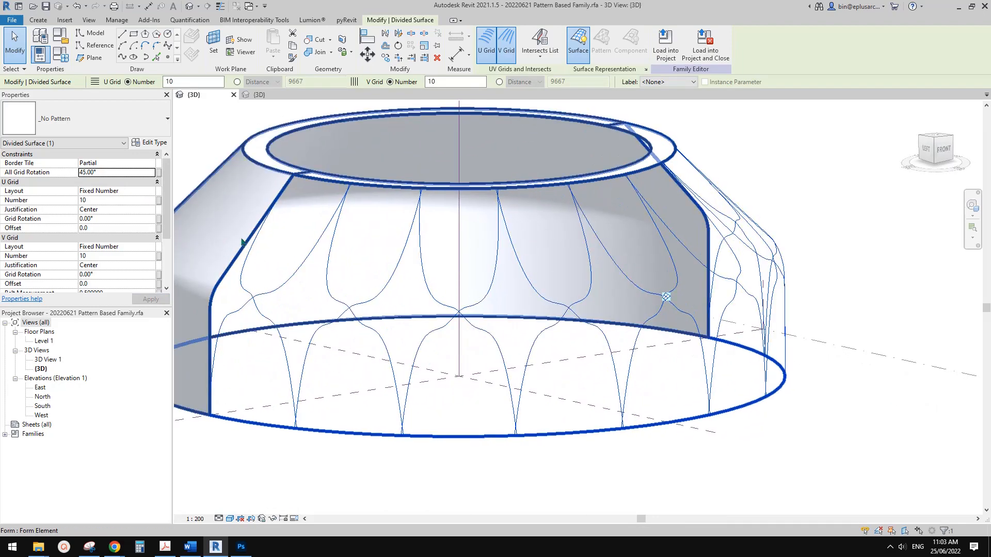
pyautogui.scroll(-1, 398, 270)
pyautogui.scroll(-1, 391, 264)
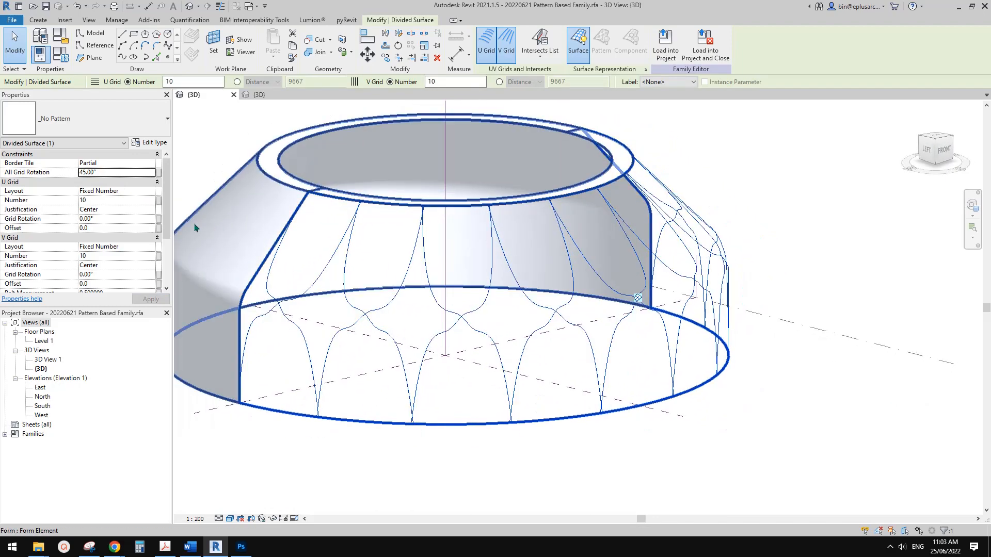
# Set both the U and V grid layouts to Maximum Spacing with a distance of 2000.
pyautogui.click(149, 191)
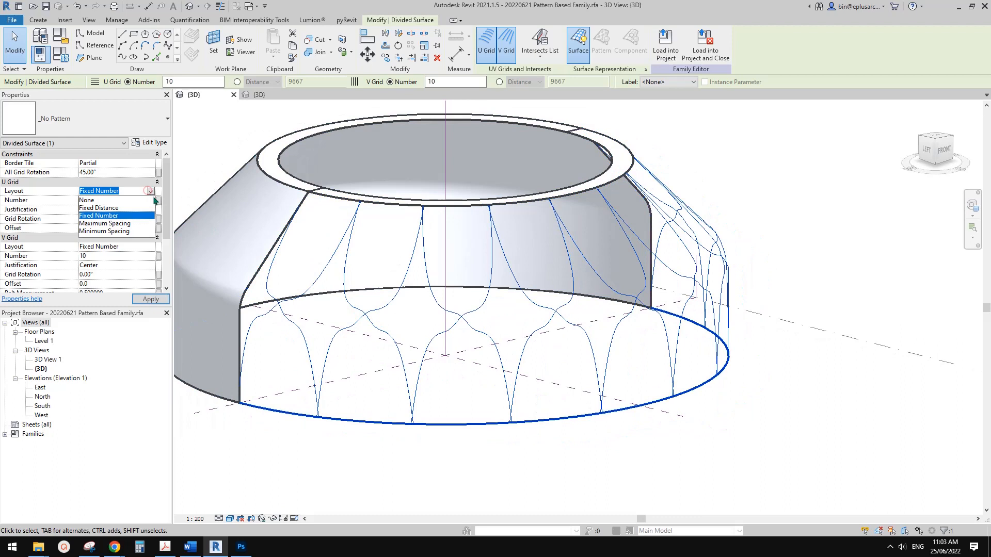
pyautogui.click(120, 224)
pyautogui.click(149, 247)
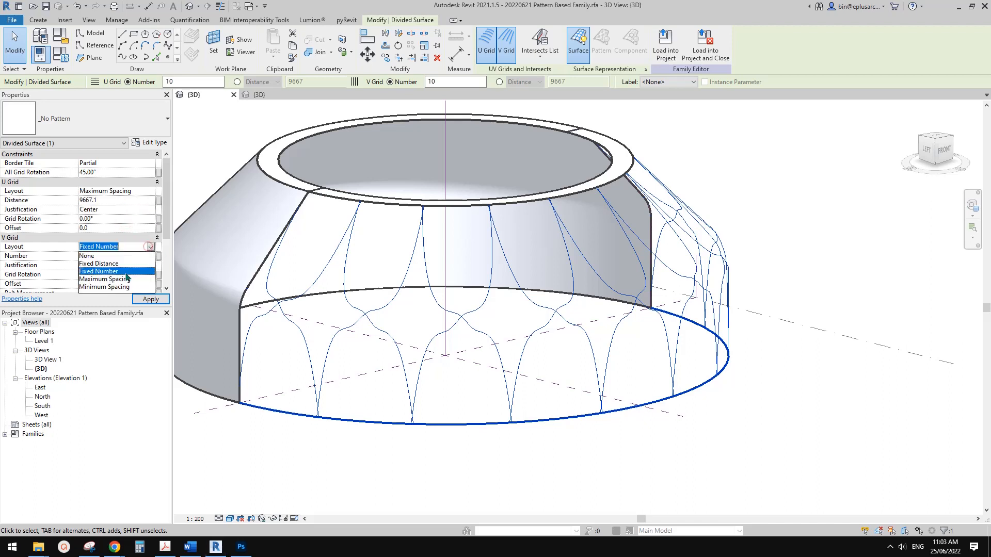
pyautogui.click(118, 278)
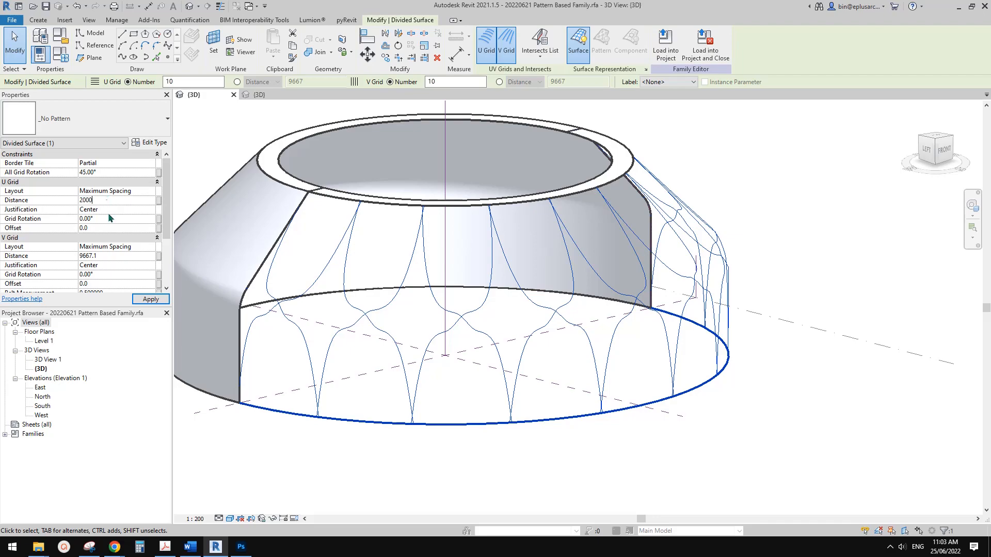
pyautogui.click(109, 256)
pyautogui.write('2000.0')
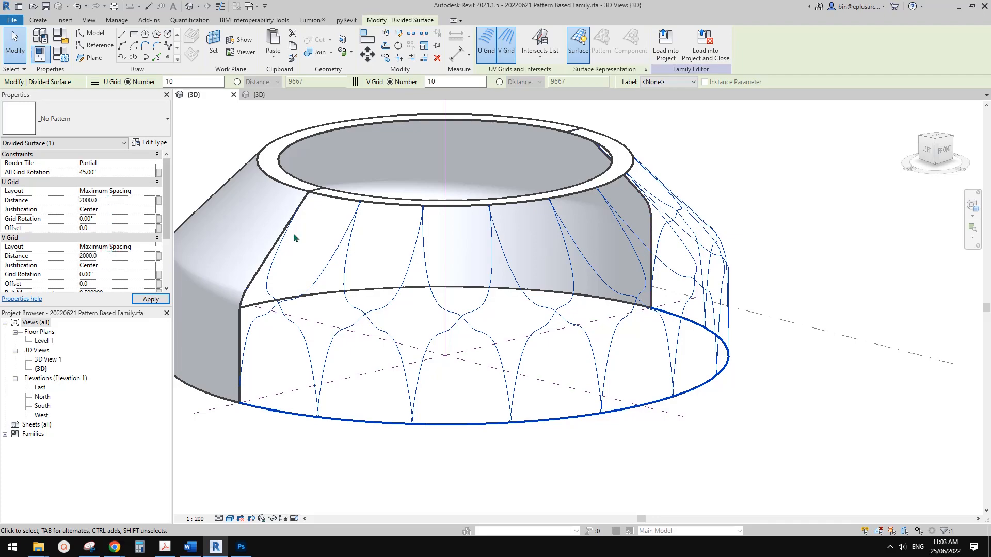
pyautogui.keyDown('shift'); pyautogui.moveTo(553, 225); pyautogui.dragTo(588, 284, button='middle'); pyautogui.keyUp('shift')
pyautogui.keyDown('shift'); pyautogui.moveTo(468, 337); pyautogui.dragTo(542, 350, button='middle'); pyautogui.keyUp('shift')
pyautogui.click(405, 441)
# Switch to Chrome and examine the facade photos in the Novartis media facade article.
pyautogui.moveTo(119, 550)
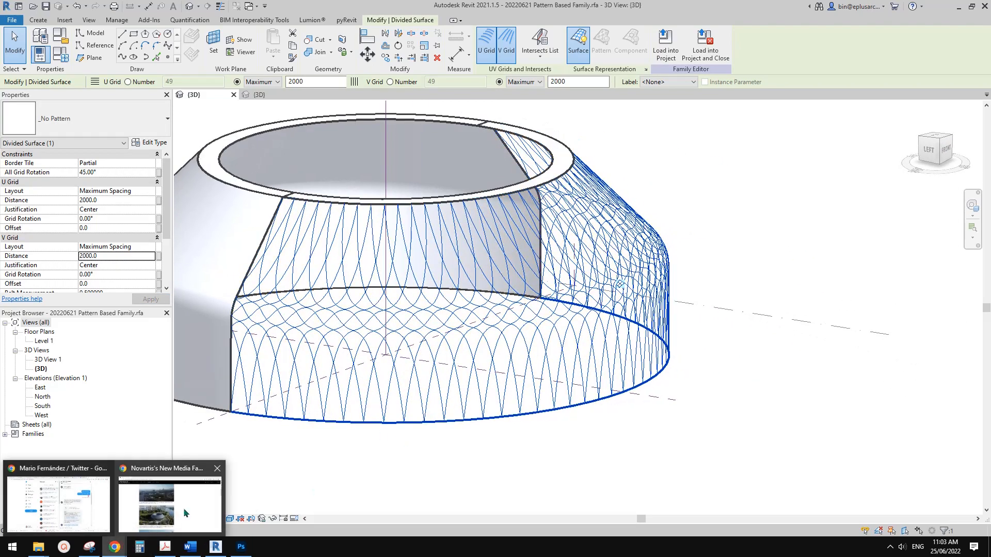
pyautogui.click(184, 507)
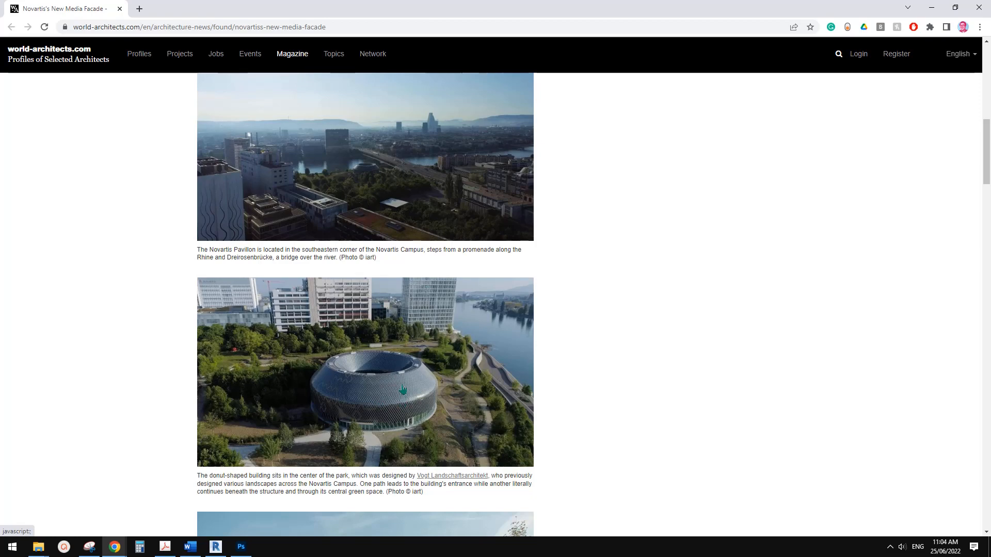
pyautogui.scroll(15, 408, 339)
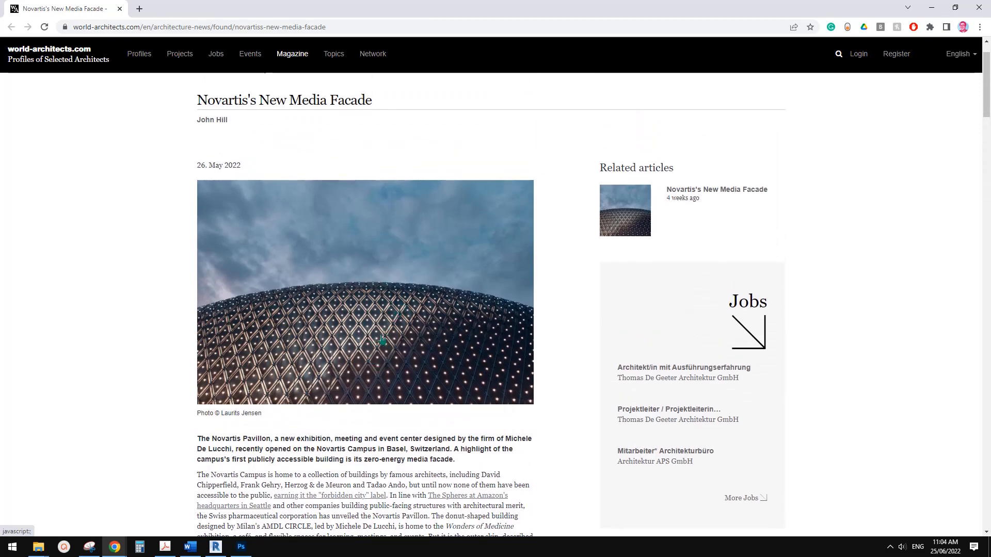
# Switch back to Revit and examine the divided surface's rotated grid lines around the facade's curved bend.
pyautogui.click(216, 547)
pyautogui.scroll(6, 480, 364)
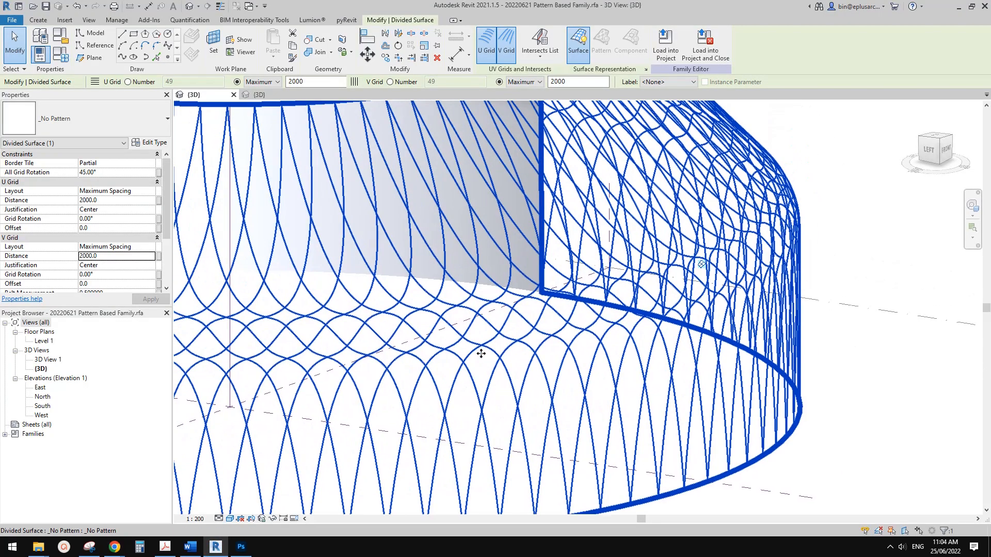
pyautogui.moveTo(480, 354)
pyautogui.keyDown('shift'); pyautogui.mouseDown(button='middle')
pyautogui.moveTo(549, 347)
pyautogui.moveTo(488, 355)
pyautogui.mouseUp(button='middle'); pyautogui.keyUp('shift')
pyautogui.moveTo(489, 314); pyautogui.dragTo(479, 329, button='middle')
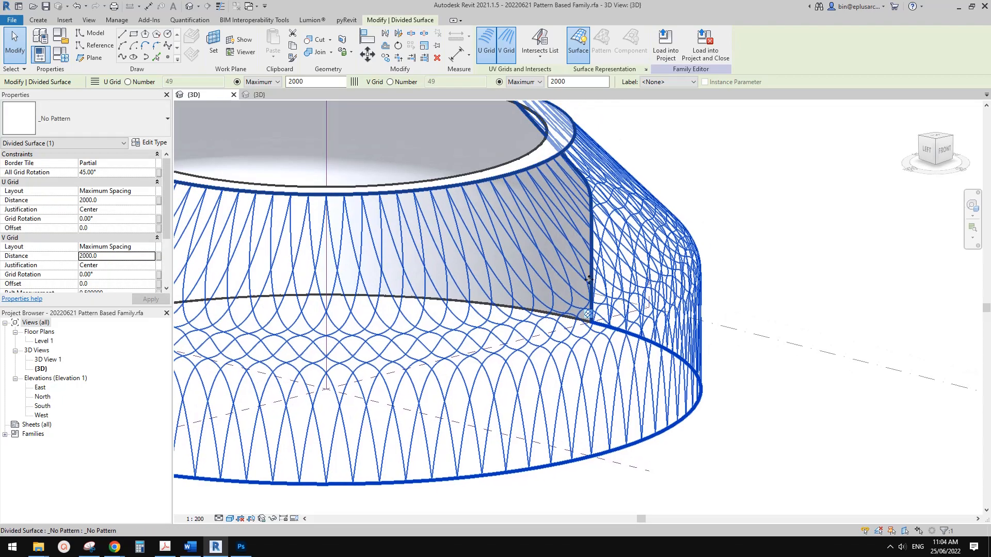
pyautogui.scroll(-1, 588, 279)
pyautogui.moveTo(589, 279); pyautogui.dragTo(682, 269, button='middle')
pyautogui.keyDown('shift'); pyautogui.moveTo(682, 270); pyautogui.dragTo(648, 272, button='middle'); pyautogui.keyUp('shift')
pyautogui.scroll(1, 547, 276)
pyautogui.moveTo(794, 250); pyautogui.dragTo(638, 268, button='middle')
pyautogui.scroll(1, 638, 267)
# Temporarily hide the divided surface and the revolved mass form to expose the profile reference lines.
pyautogui.press('Escape')
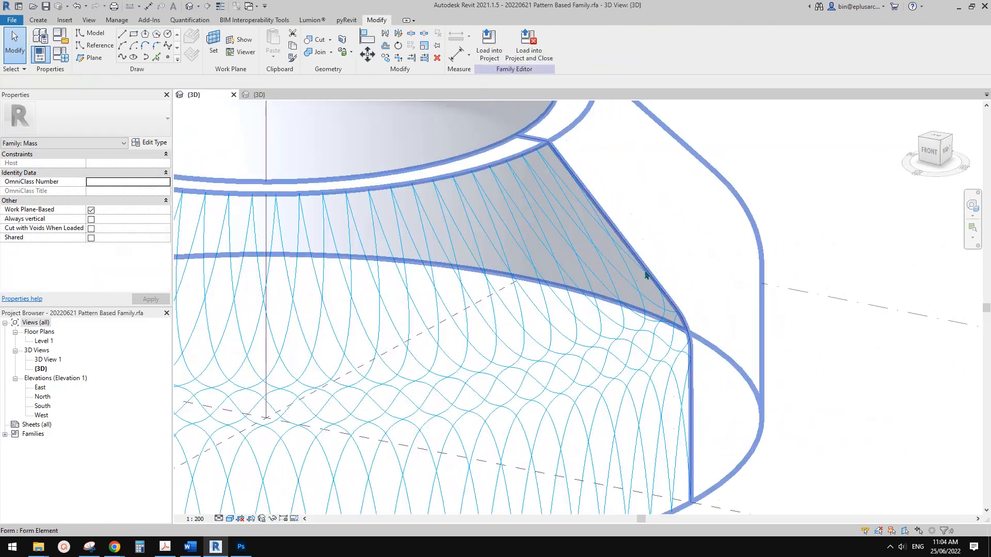
pyautogui.moveTo(387, 325); pyautogui.dragTo(324, 322, button='middle')
pyautogui.press('Tab')
pyautogui.press('Tab')
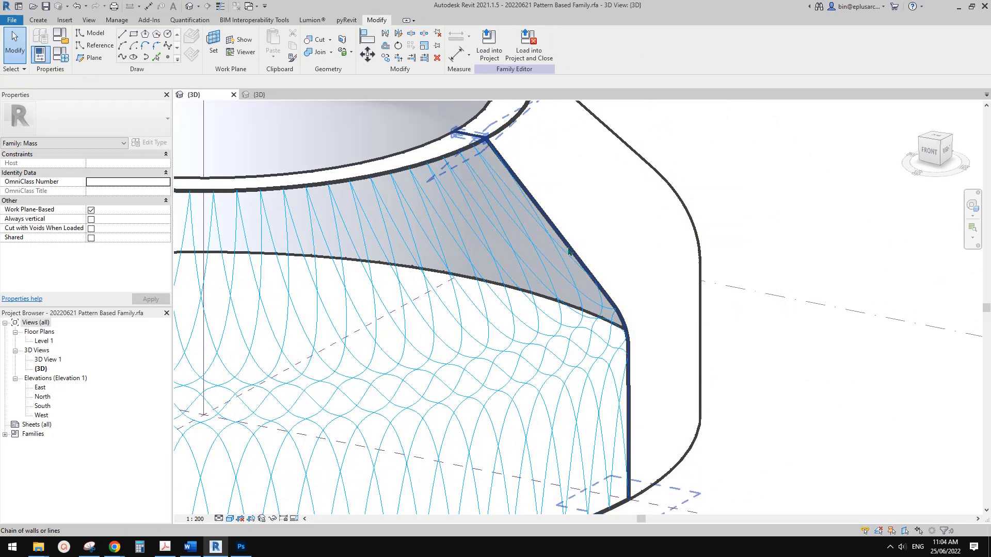
pyautogui.click(577, 313)
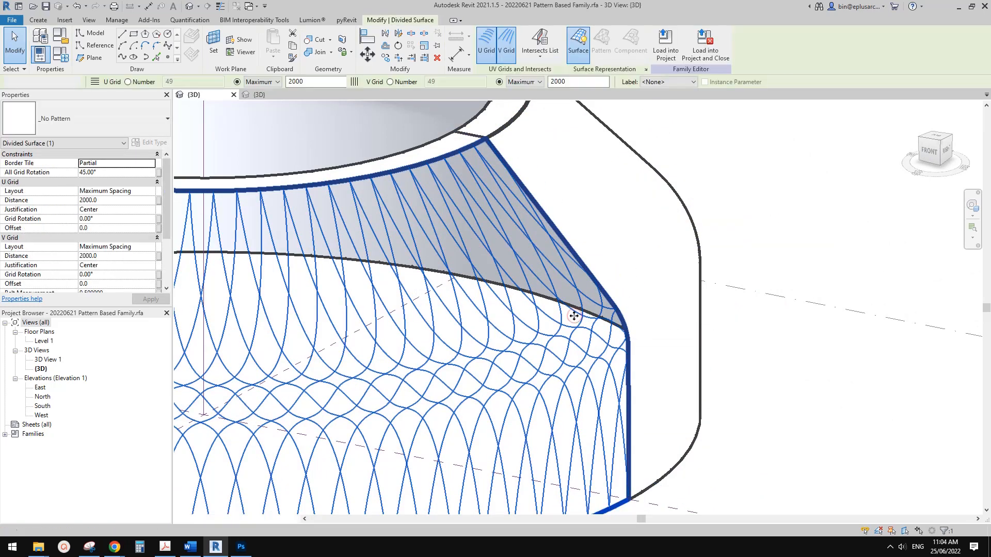
pyautogui.press('h')
pyautogui.press('h')
pyautogui.click(611, 241)
pyautogui.press('h')
pyautogui.press('h')
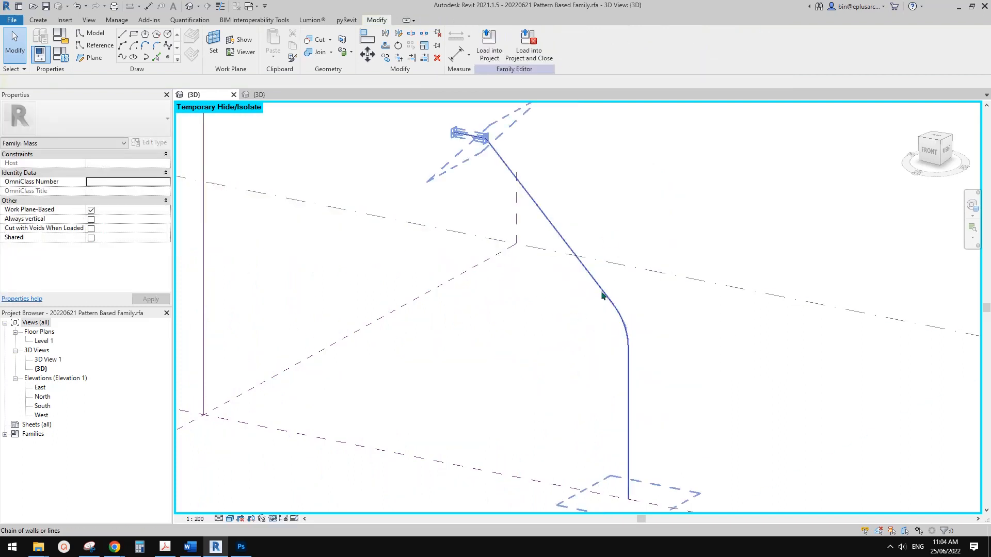
pyautogui.press('Tab')
pyautogui.press('Tab')
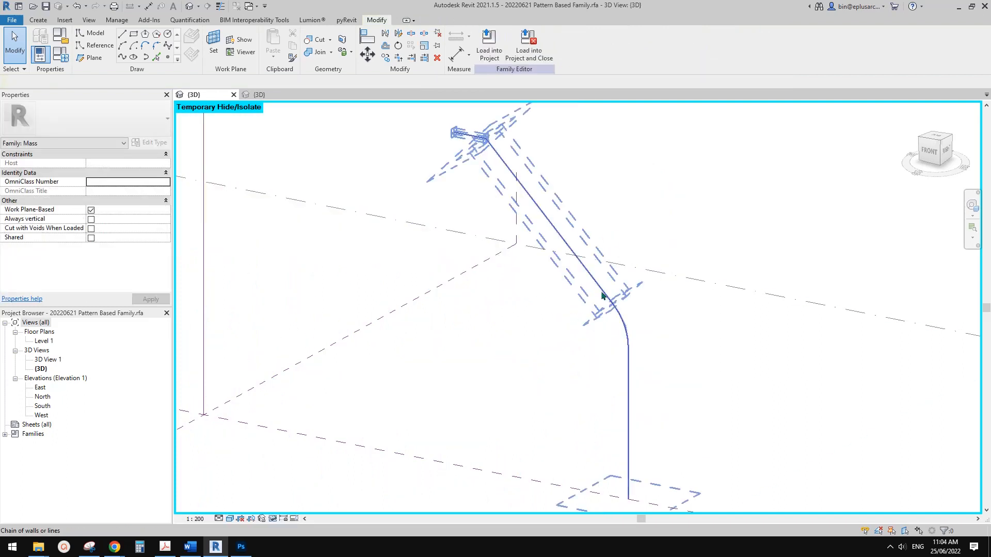
pyautogui.press('Tab')
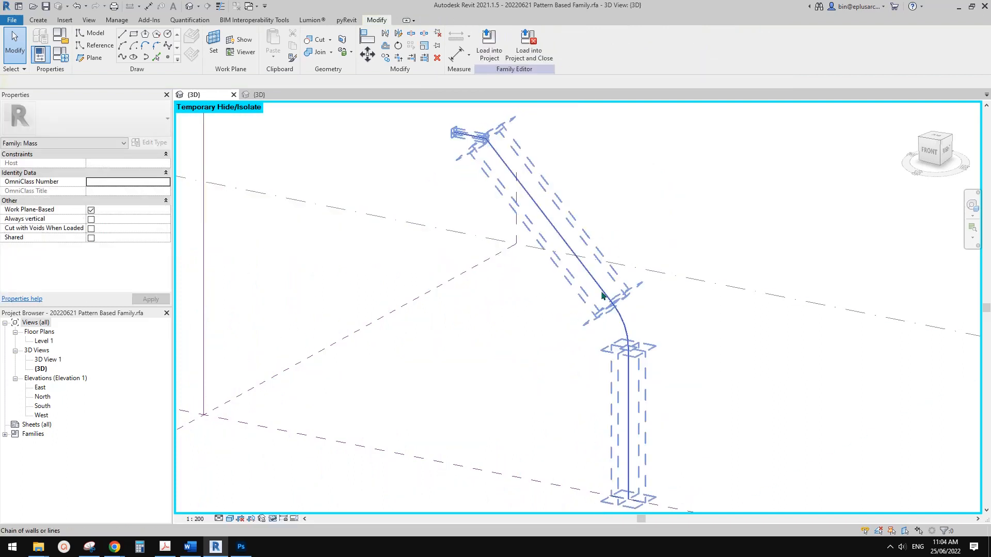
pyautogui.press('Tab')
pyautogui.press('Tab')
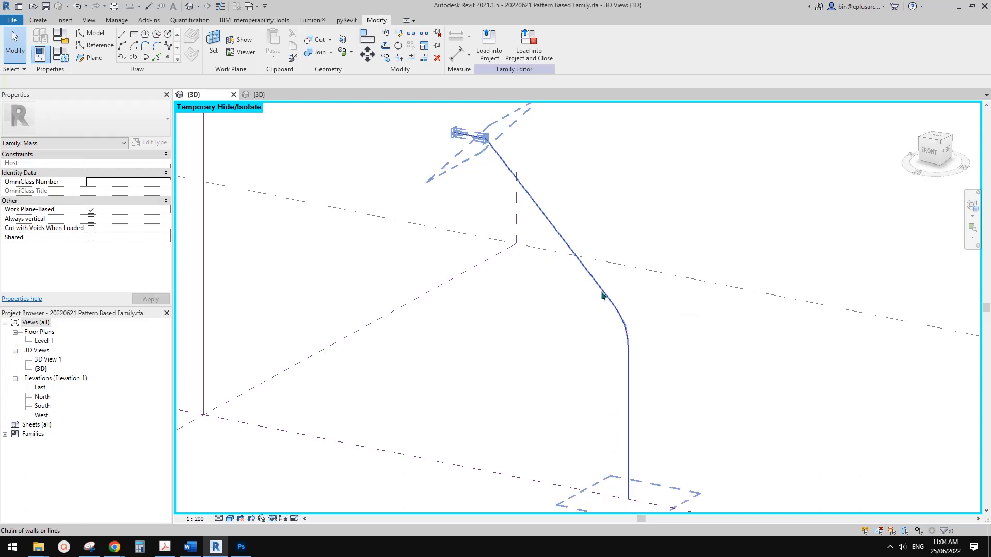
pyautogui.click(601, 295)
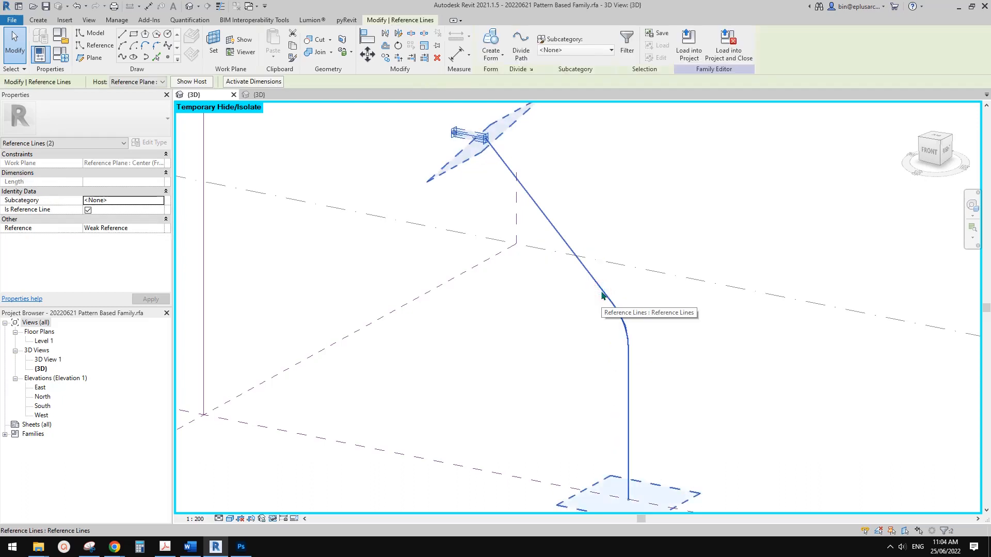
pyautogui.press('Escape')
# Delete the short reference line at the profile's upper end.
pyautogui.moveTo(451, 131); pyautogui.dragTo(451, 151, button='middle')
pyautogui.moveTo(436, 124); pyautogui.dragTo(530, 170)
pyautogui.press('Delete')
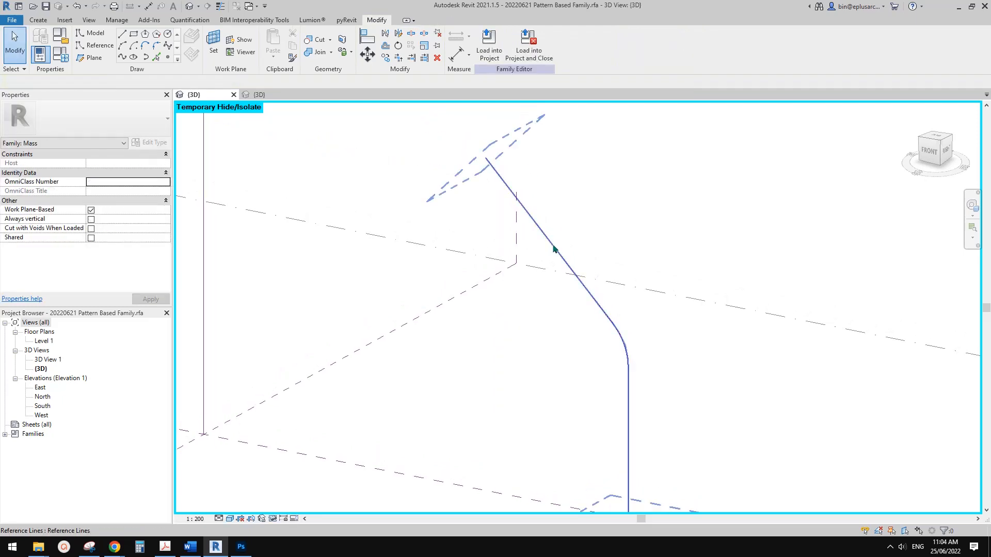
# Temporarily isolate the spline profile reference line in the 3D view.
pyautogui.click(555, 250)
pyautogui.scroll(-1, 575, 275)
pyautogui.moveTo(575, 275); pyautogui.dragTo(563, 207, button='middle')
pyautogui.scroll(1, 592, 242)
pyautogui.moveTo(592, 241); pyautogui.dragTo(596, 275, button='middle')
pyautogui.press('h')
pyautogui.press('i')
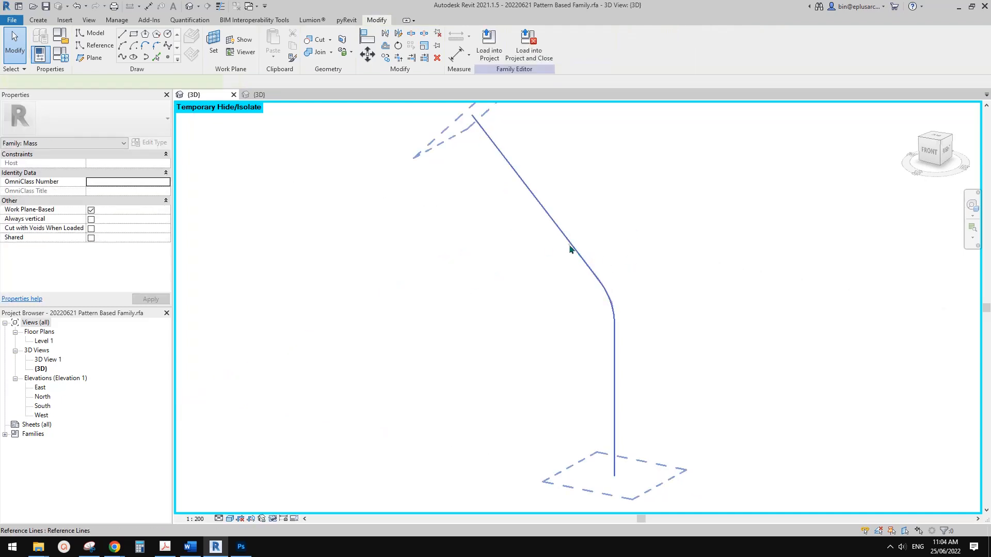
# Add a spline control point midway along the vertical segment of the isolated profile line.
pyautogui.click(593, 267)
pyautogui.keyDown('shift'); pyautogui.moveTo(603, 338); pyautogui.dragTo(620, 321, button='middle'); pyautogui.keyUp('shift')
pyautogui.scroll(2, 609, 304)
pyautogui.scroll(2, 619, 321)
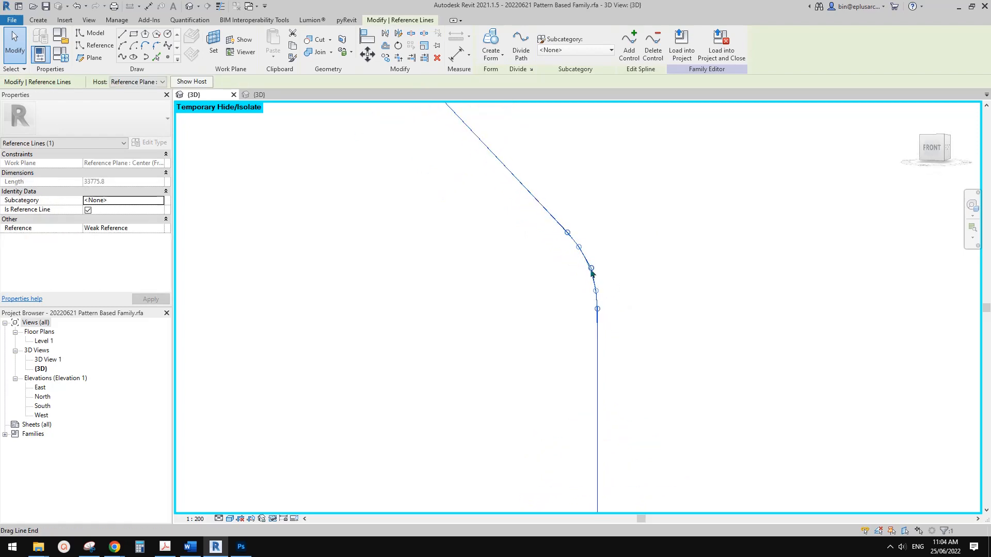
pyautogui.scroll(-2, 598, 310)
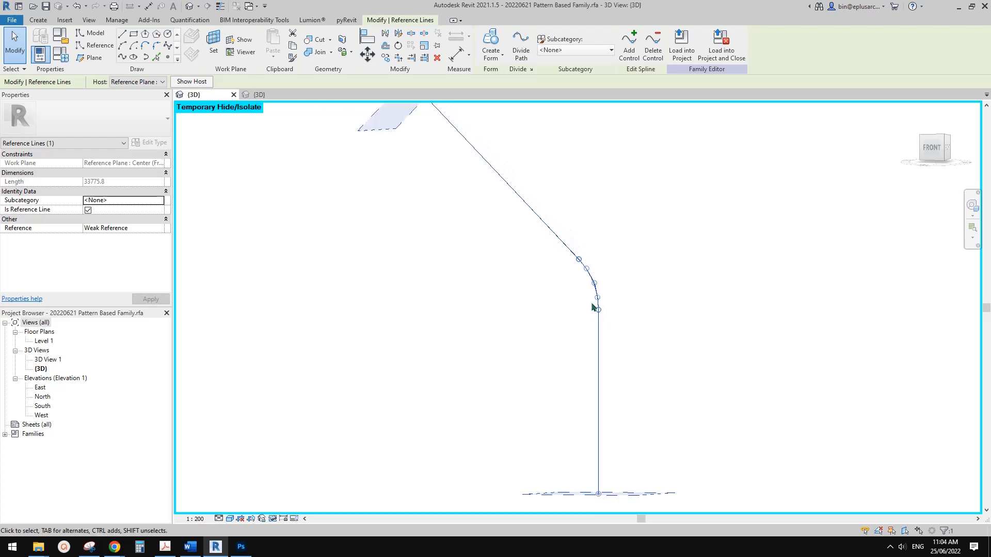
pyautogui.keyDown('shift'); pyautogui.moveTo(593, 307); pyautogui.dragTo(597, 337, button='middle'); pyautogui.keyUp('shift')
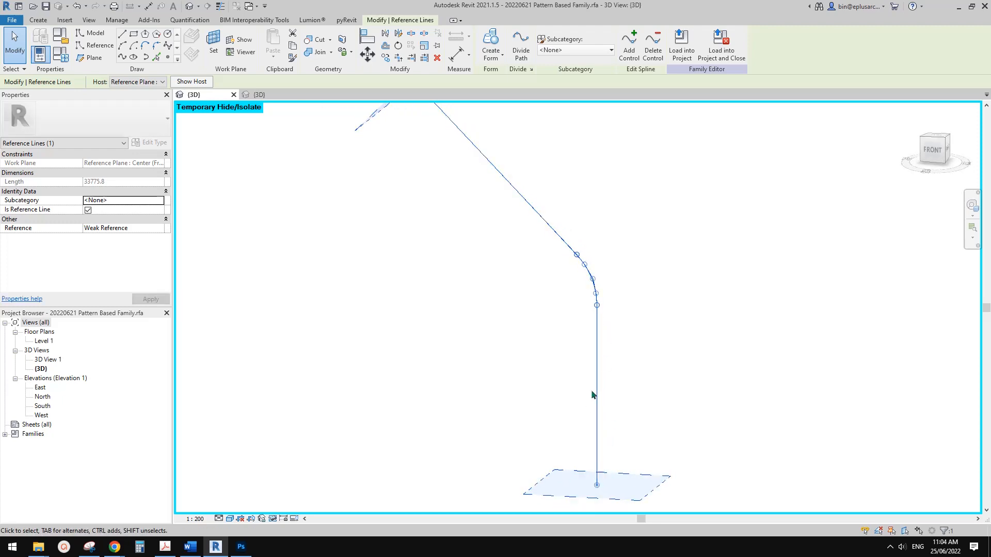
pyautogui.moveTo(592, 395)
pyautogui.keyDown('shift'); pyautogui.mouseDown(button='middle')
pyautogui.moveTo(592, 360)
pyautogui.moveTo(592, 381)
pyautogui.mouseUp(button='middle'); pyautogui.keyUp('shift')
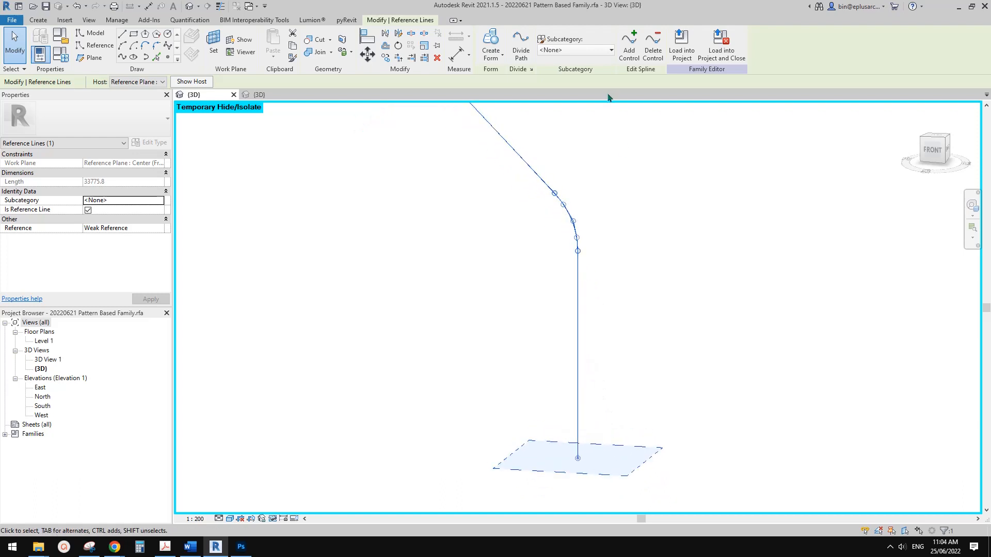
pyautogui.click(629, 54)
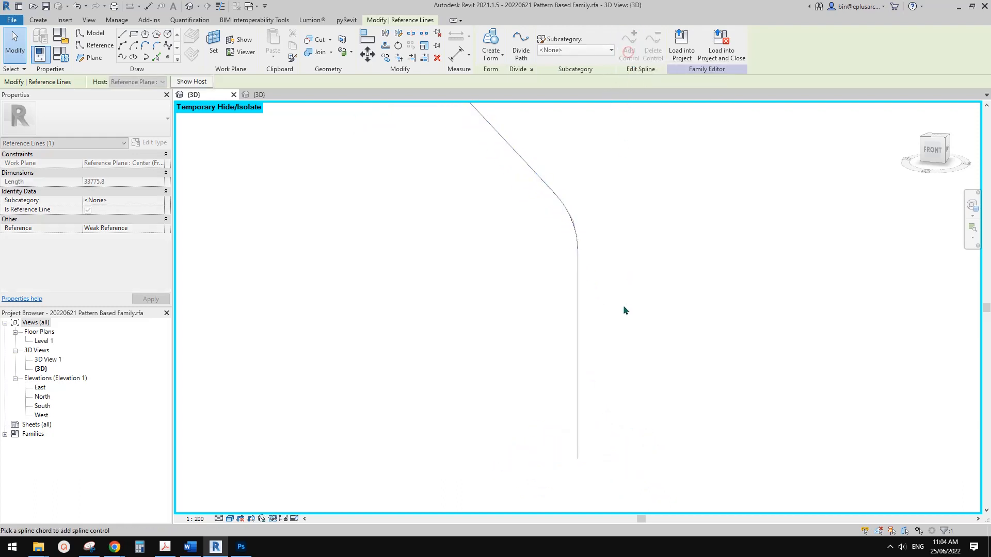
pyautogui.click(576, 325)
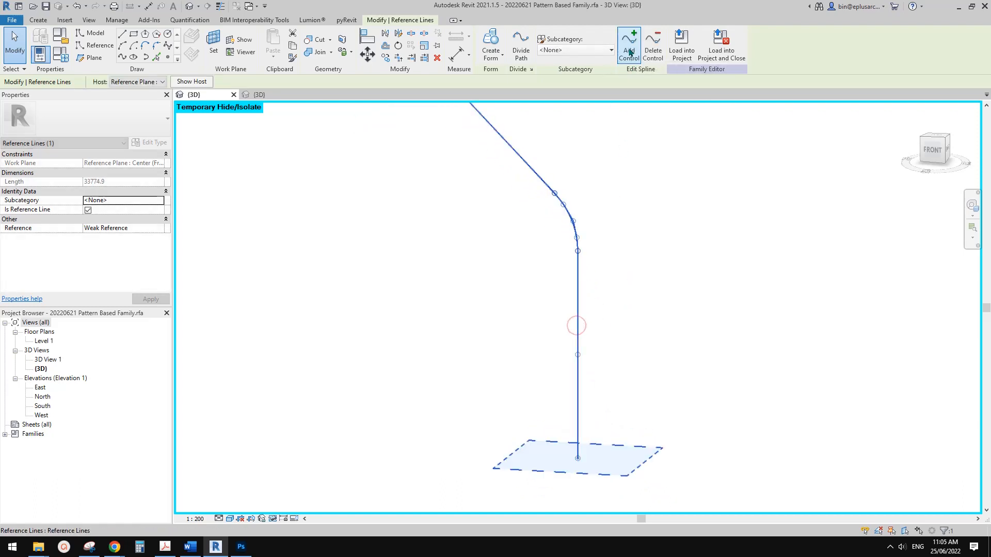
# Add further control points along the whole vertical segment by subdividing its spline chords from the bend down to the base.
pyautogui.click(630, 51)
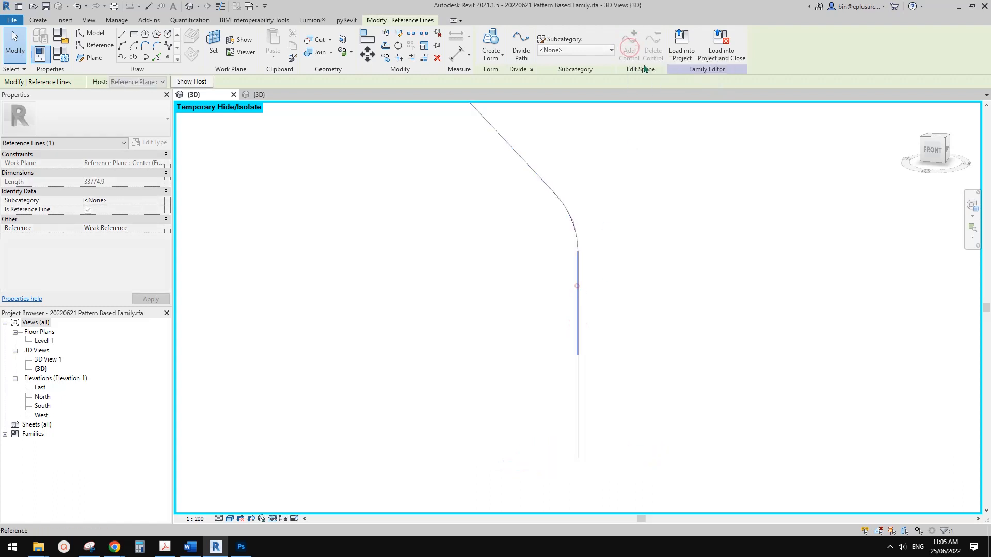
pyautogui.click(577, 283)
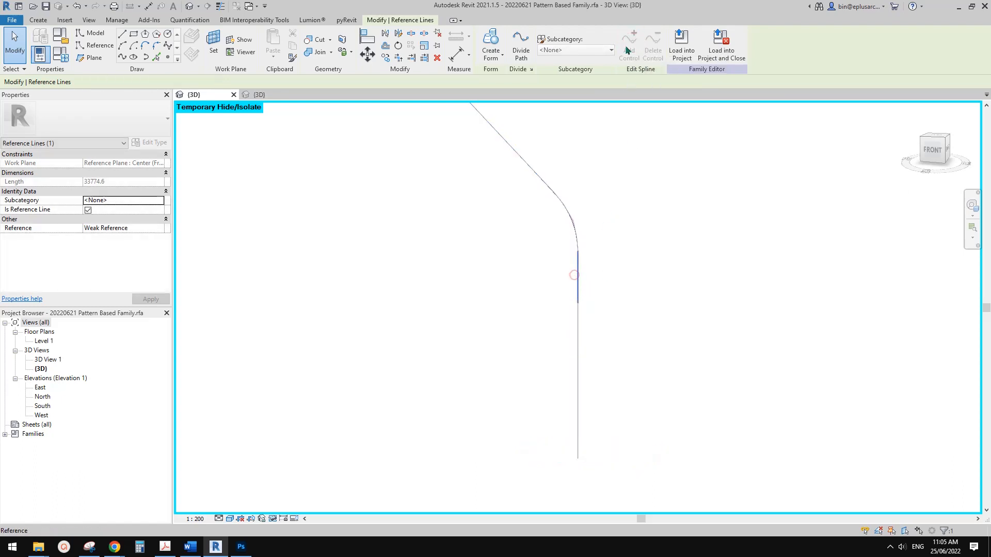
pyautogui.click(627, 50)
pyautogui.click(577, 325)
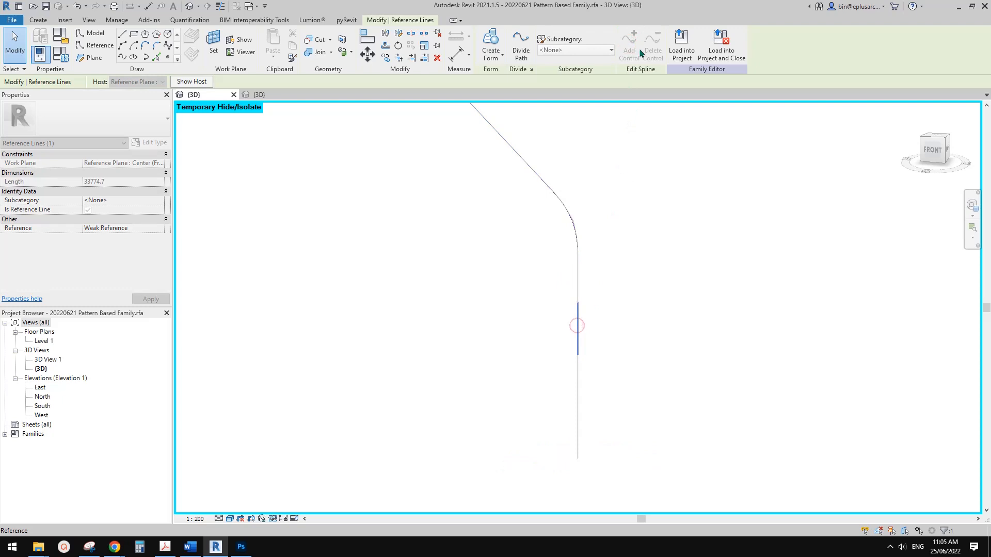
pyautogui.click(633, 48)
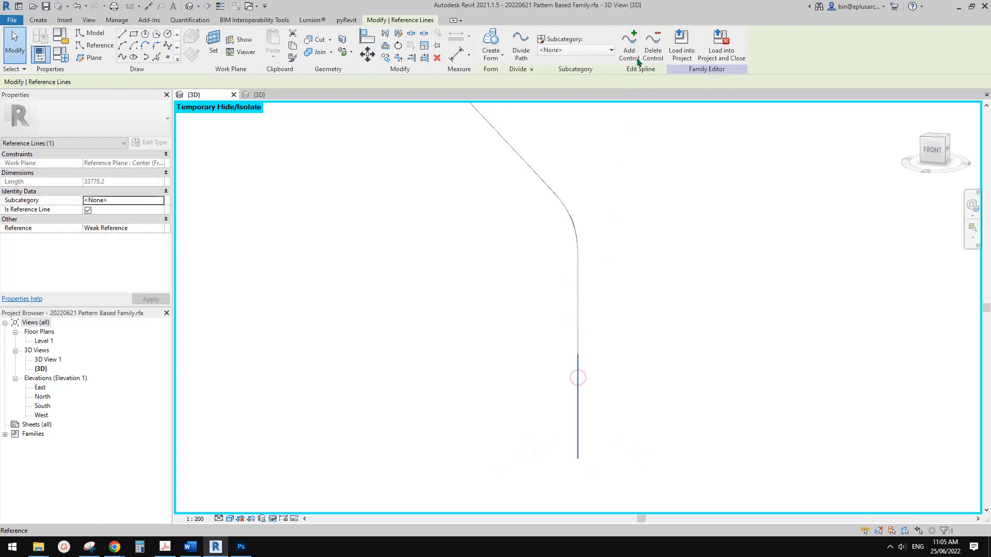
pyautogui.click(577, 379)
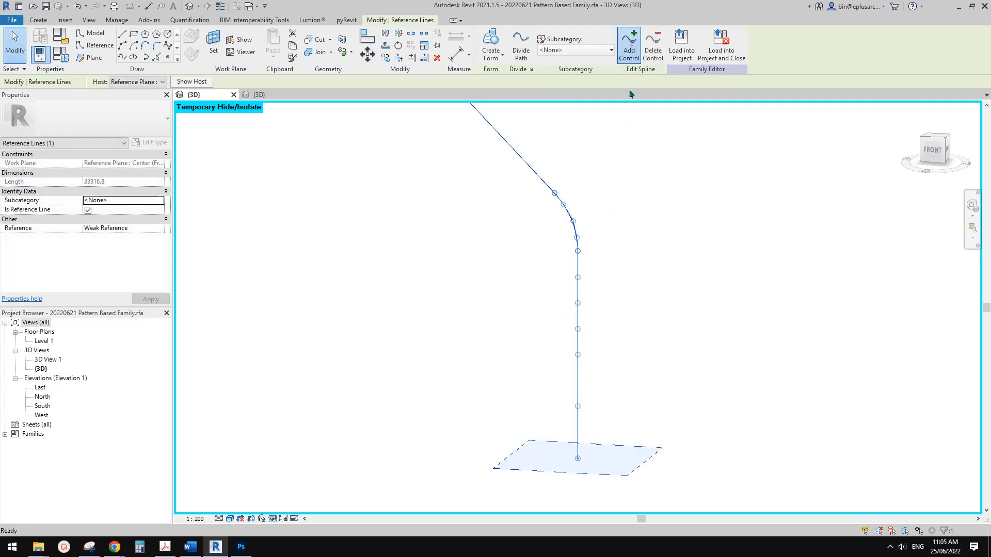
pyautogui.click(632, 44)
pyautogui.click(577, 438)
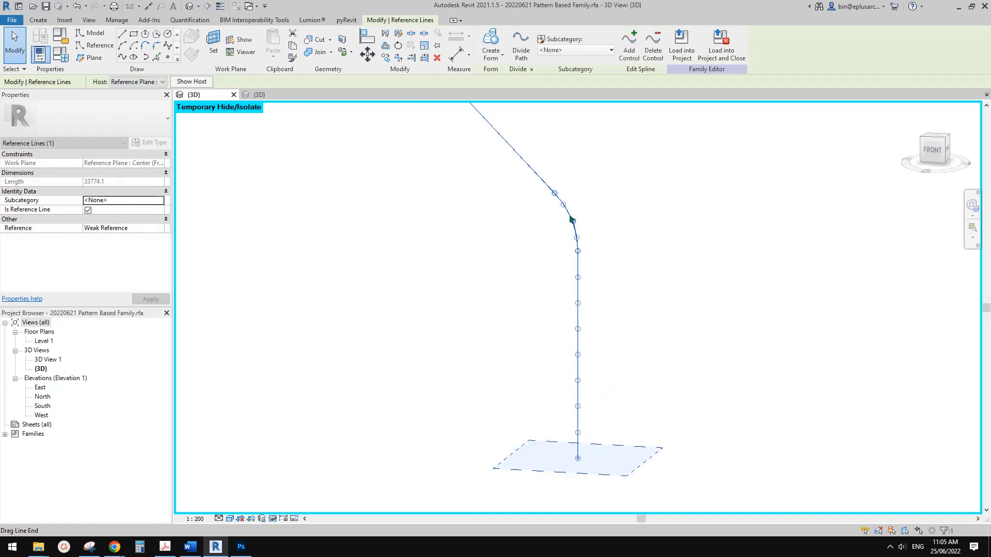
# Shift the control point in the lower part of the spline's bend slightly to refine the curve.
pyautogui.scroll(3, 578, 281)
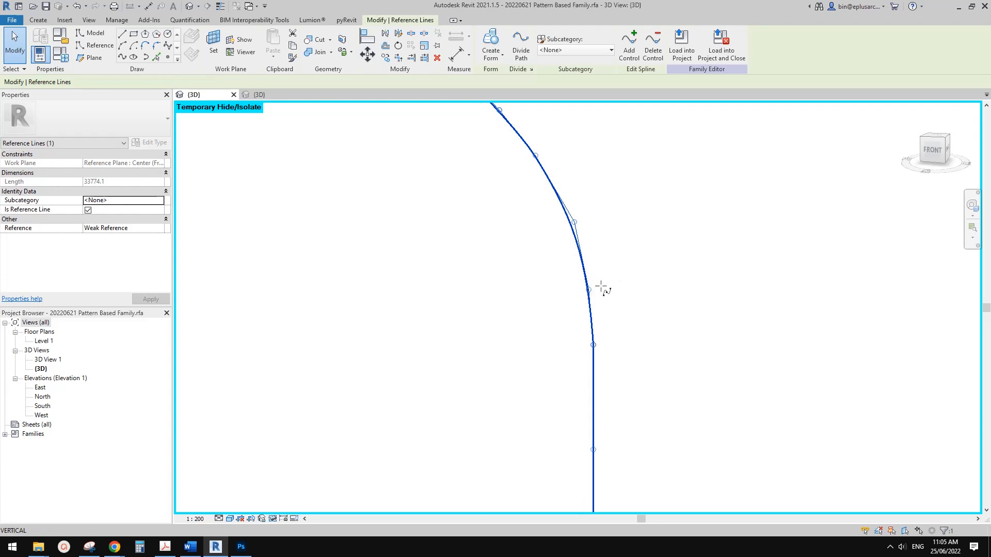
pyautogui.moveTo(590, 287); pyautogui.dragTo(589, 287)
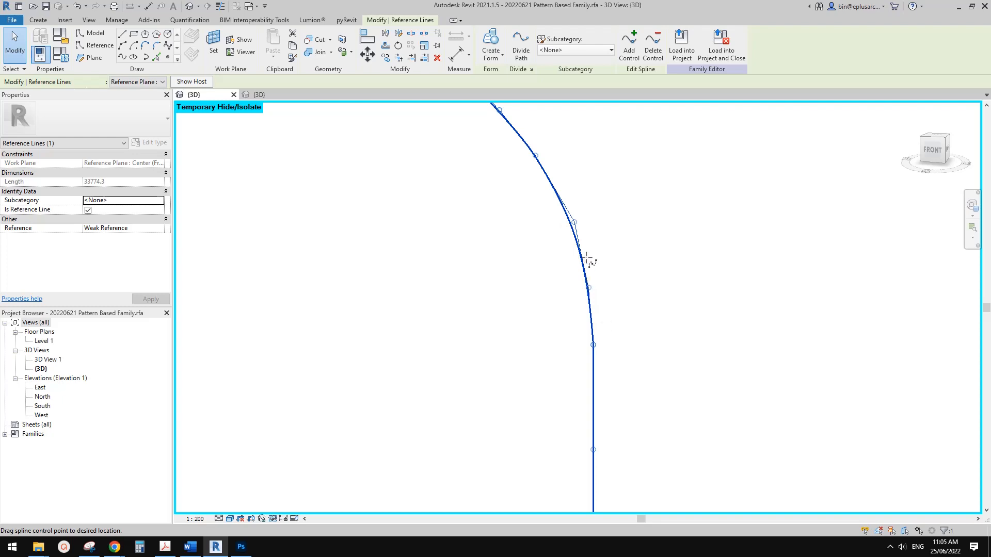
pyautogui.moveTo(589, 261); pyautogui.dragTo(590, 262)
pyautogui.scroll(-3, 594, 282)
pyautogui.moveTo(595, 283)
pyautogui.keyDown('shift'); pyautogui.mouseDown(button='middle')
pyautogui.moveTo(629, 308)
pyautogui.moveTo(618, 290)
pyautogui.moveTo(610, 207)
pyautogui.moveTo(605, 282)
pyautogui.mouseUp(button='middle'); pyautogui.keyUp('shift')
pyautogui.scroll(-4, 607, 283)
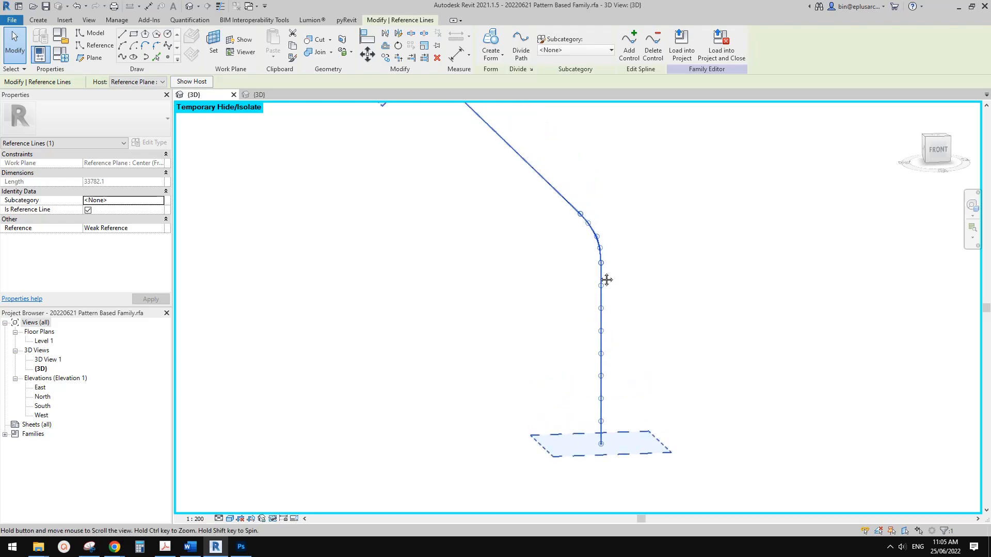
# Reset the temporary isolation so the whole facade model is shown, and deselect the spline.
pyautogui.moveTo(544, 214); pyautogui.dragTo(551, 229, button='middle')
pyautogui.press('h')
pyautogui.press('r')
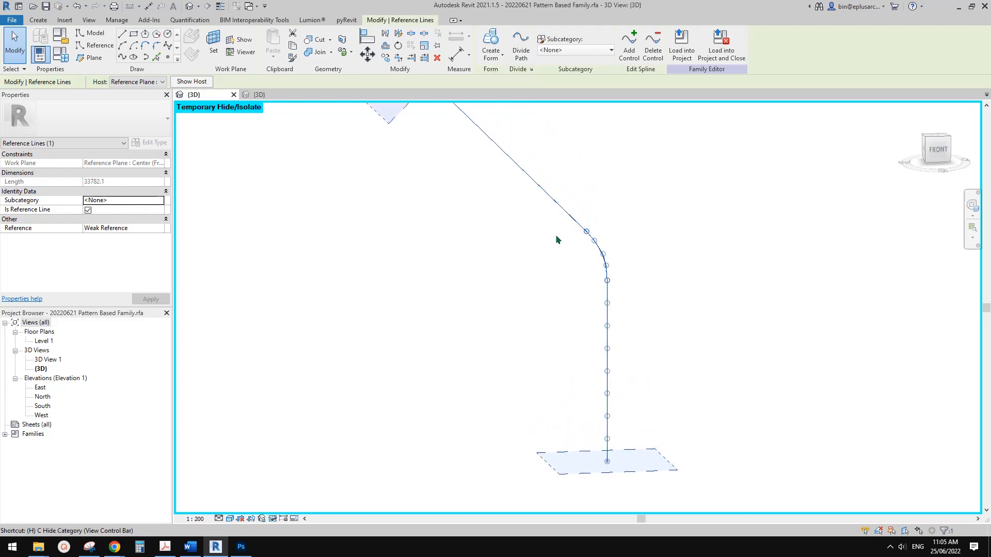
pyautogui.press('Escape')
pyautogui.scroll(-2, 585, 279)
pyautogui.keyDown('shift'); pyautogui.moveTo(579, 285); pyautogui.dragTo(508, 302, button='middle'); pyautogui.keyUp('shift')
pyautogui.keyDown('shift'); pyautogui.moveTo(463, 342); pyautogui.dragTo(527, 309, button='middle'); pyautogui.keyUp('shift')
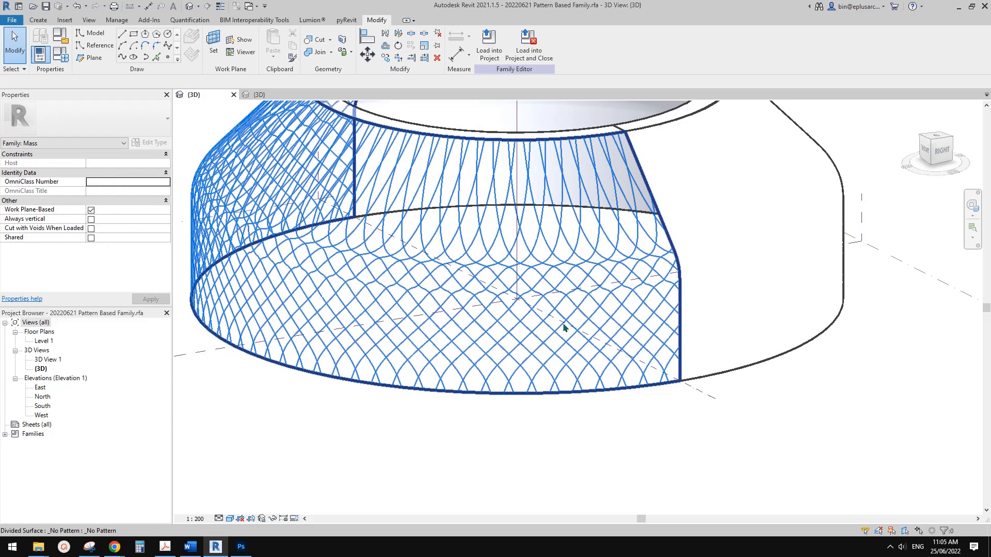
# Set the divided surface's U grid rotation to 15° and its V grid rotation to -15°.
pyautogui.click(478, 337)
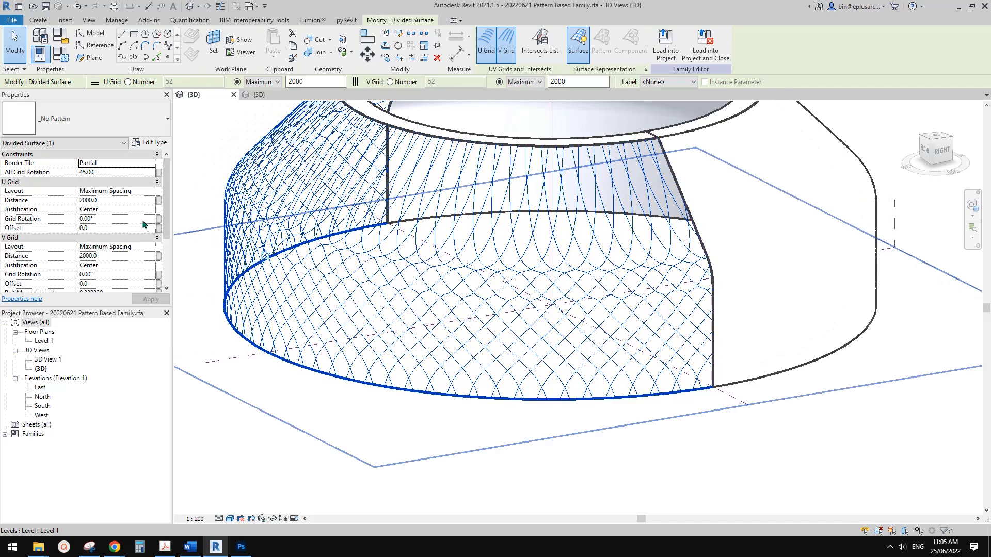
pyautogui.click(107, 221)
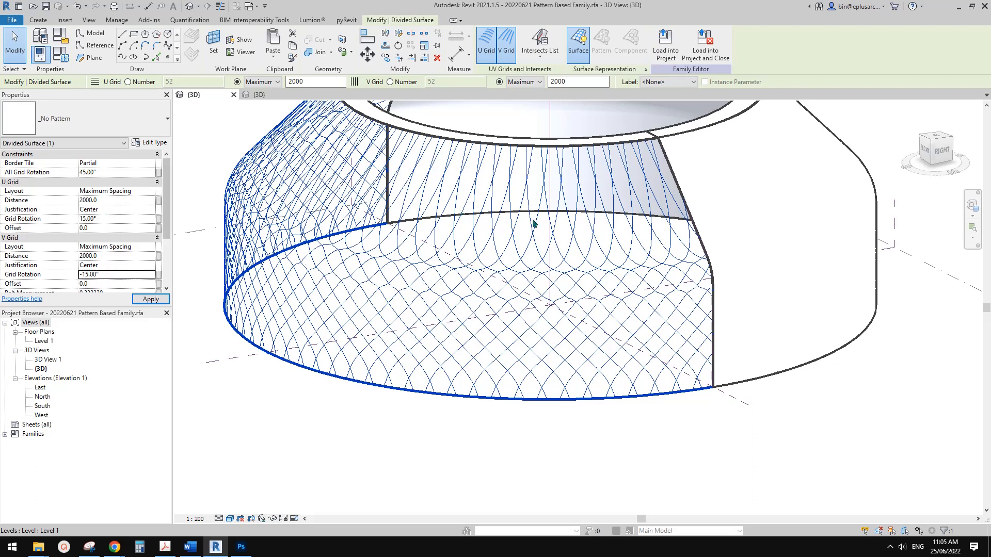
pyautogui.keyDown('shift'); pyautogui.moveTo(691, 316); pyautogui.dragTo(518, 409, button='middle'); pyautogui.keyUp('shift')
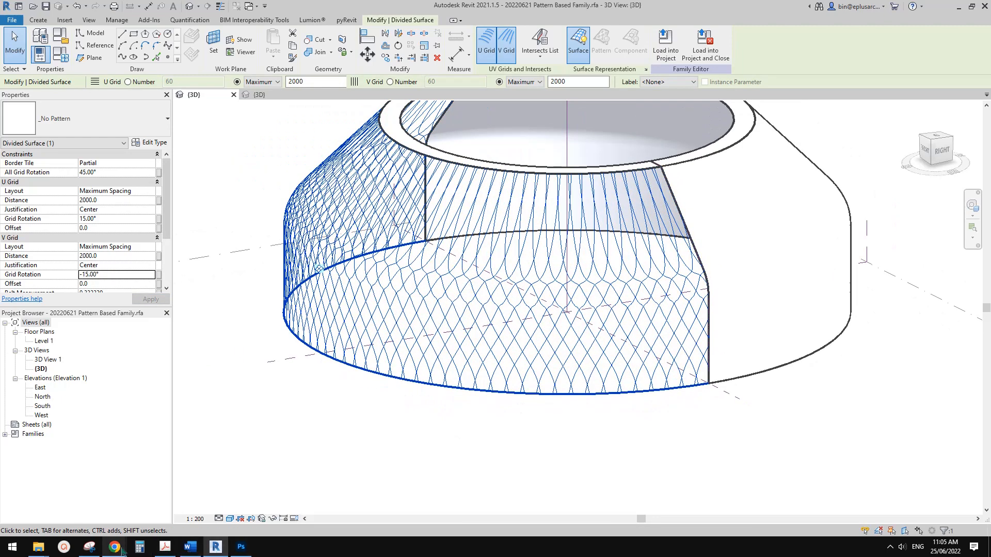
# Check the facade photo in Chrome, then switch back to Revit and examine the steeper diamond grid around the bend.
pyautogui.click(183, 501)
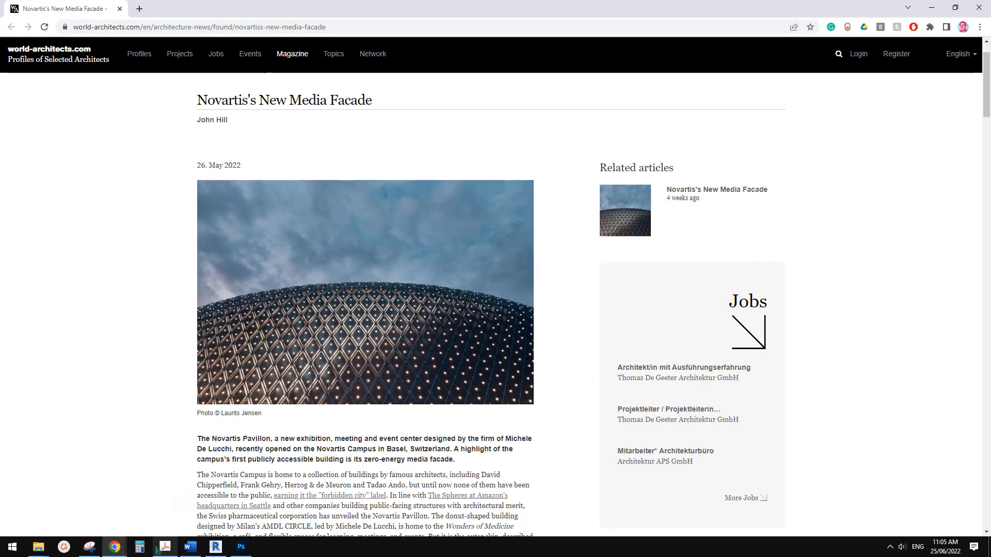
pyautogui.click(216, 547)
pyautogui.keyDown('shift'); pyautogui.moveTo(537, 349); pyautogui.dragTo(773, 289, button='middle'); pyautogui.keyUp('shift')
pyautogui.scroll(2, 641, 275)
pyautogui.moveTo(770, 181); pyautogui.dragTo(669, 222, button='middle')
pyautogui.scroll(1, 669, 222)
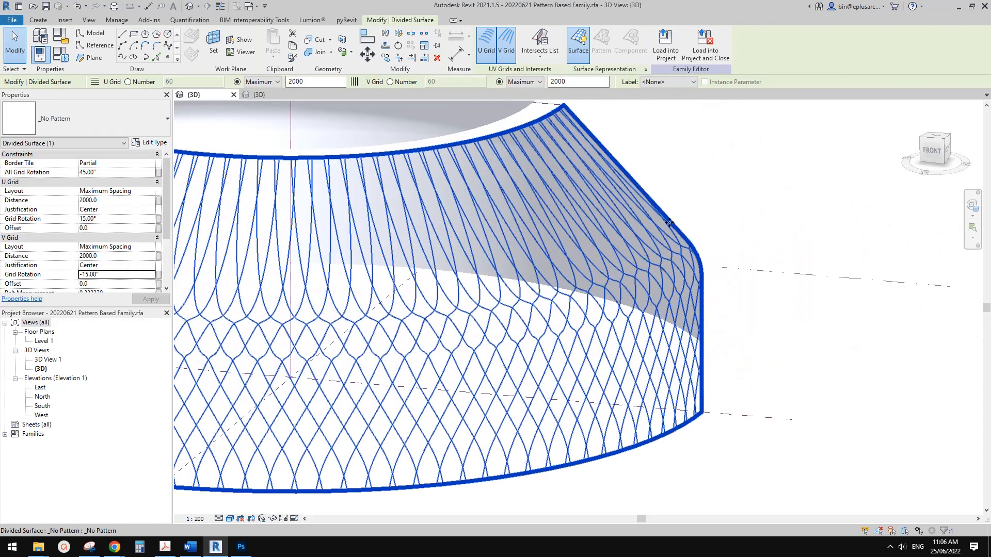
pyautogui.scroll(1, 669, 222)
# Temporarily hide the divided surface to uncover the revolved mass form.
pyautogui.press('Escape')
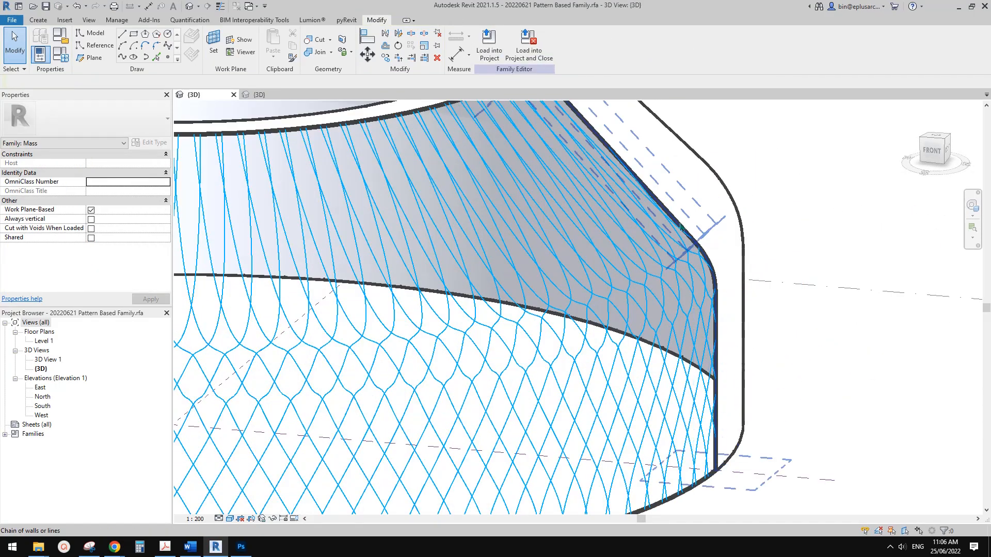
pyautogui.click(680, 225)
pyautogui.scroll(-1, 668, 251)
pyautogui.moveTo(669, 250); pyautogui.dragTo(654, 317, button='middle')
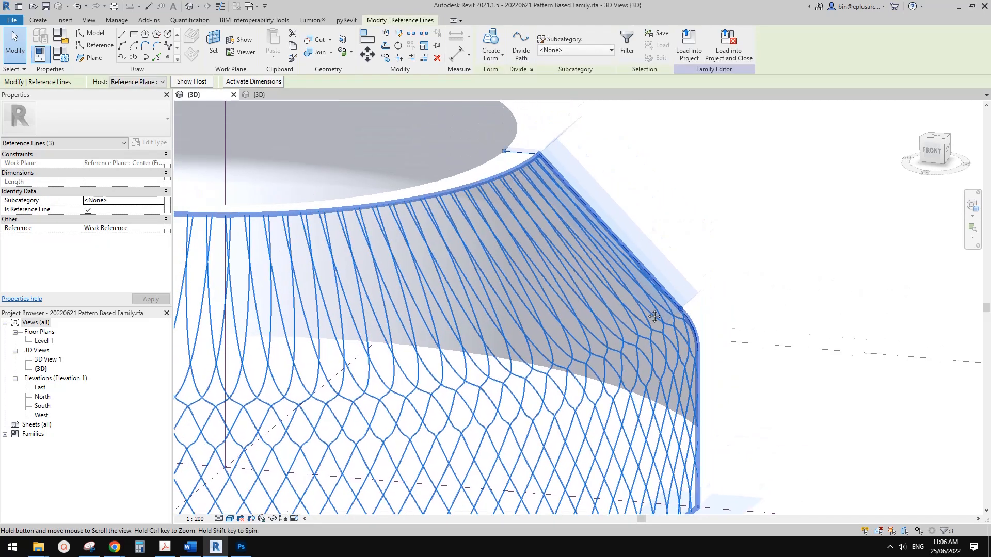
pyautogui.scroll(-1, 654, 316)
pyautogui.click(548, 272)
pyautogui.press('h')
pyautogui.press('h')
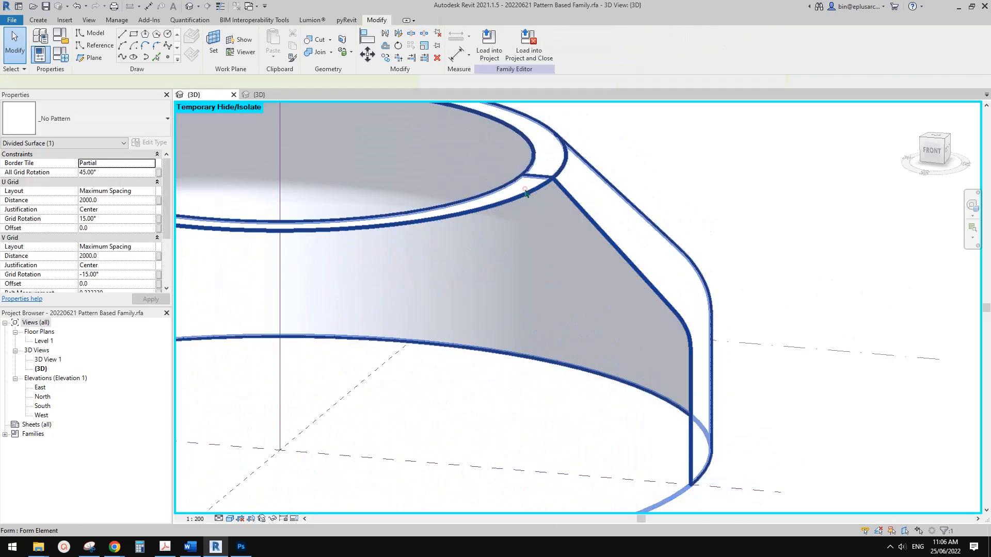
# Temporarily hide the revolved mass form and the other elements covering the spline profile line.
pyautogui.press('h')
pyautogui.press('h')
pyautogui.moveTo(453, 139); pyautogui.dragTo(741, 360)
pyautogui.press('h')
pyautogui.press('h')
pyautogui.moveTo(656, 235); pyautogui.dragTo(653, 183, button='middle')
pyautogui.moveTo(640, 164); pyautogui.dragTo(773, 458)
pyautogui.press('h')
pyautogui.press('h')
# Add two control points to the spline's straight sloped segment, one midway and one closer to its upper end.
pyautogui.click(650, 251)
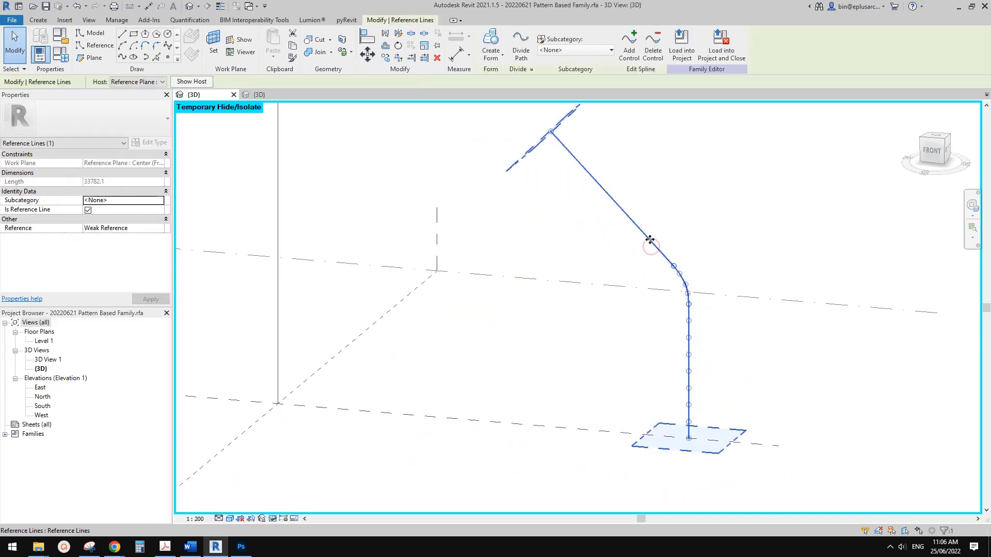
pyautogui.scroll(3, 642, 235)
pyautogui.click(637, 53)
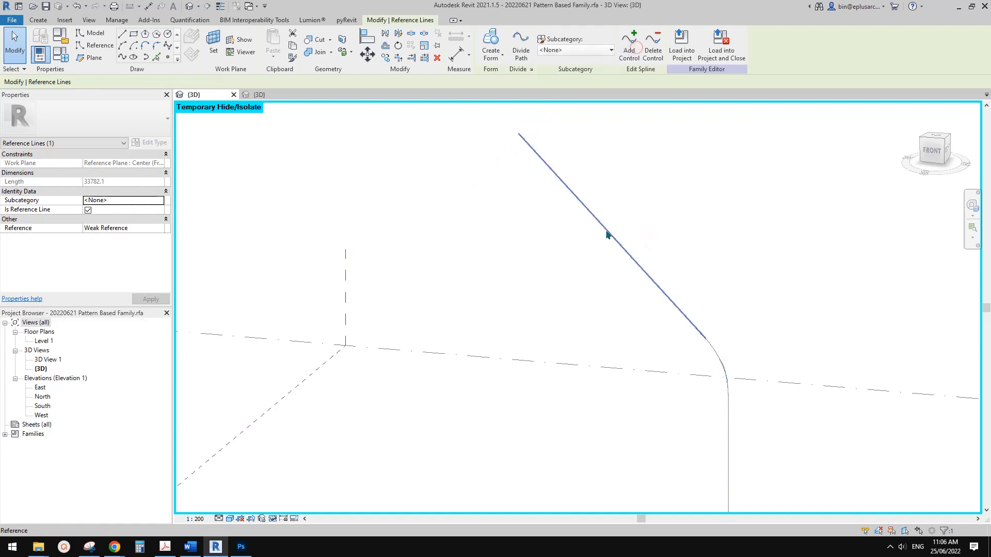
pyautogui.click(612, 236)
pyautogui.click(628, 53)
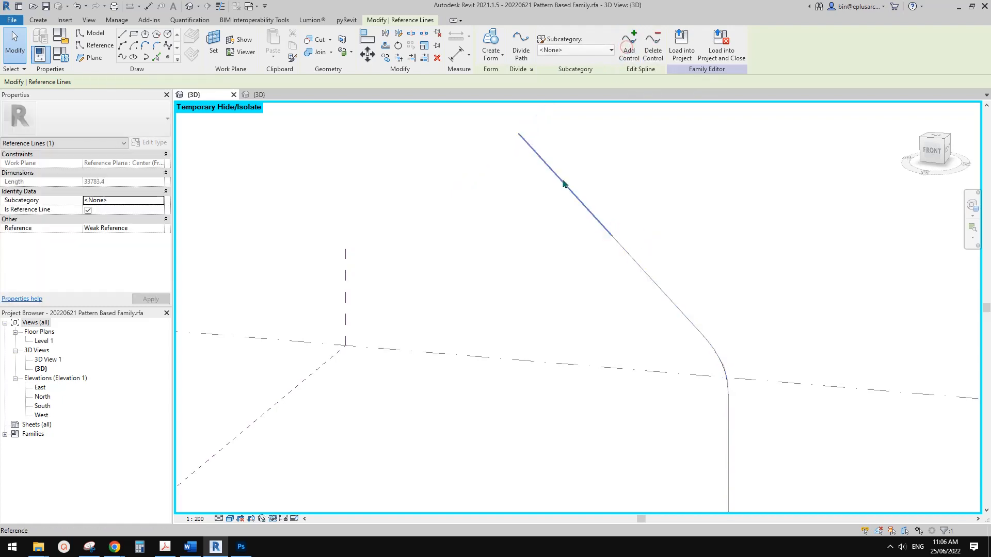
pyautogui.scroll(-2, 641, 177)
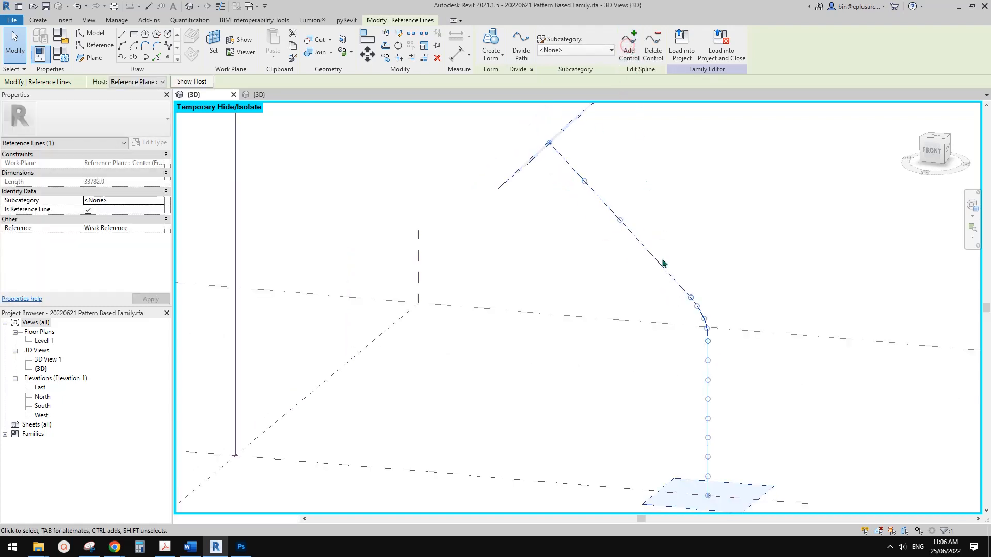
# Add another control point on the upper part of the spline's vertical segment, just below the bend.
pyautogui.moveTo(721, 364); pyautogui.dragTo(665, 212, button='middle')
pyautogui.scroll(1, 665, 213)
pyautogui.moveTo(633, 158); pyautogui.dragTo(662, 259, button='middle')
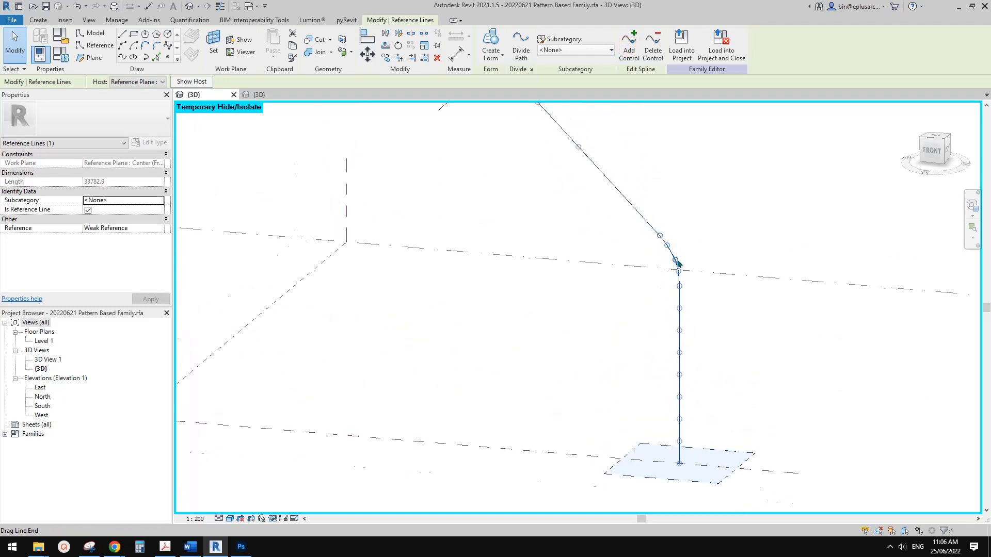
pyautogui.scroll(2, 664, 252)
pyautogui.moveTo(636, 190); pyautogui.dragTo(679, 284, button='middle')
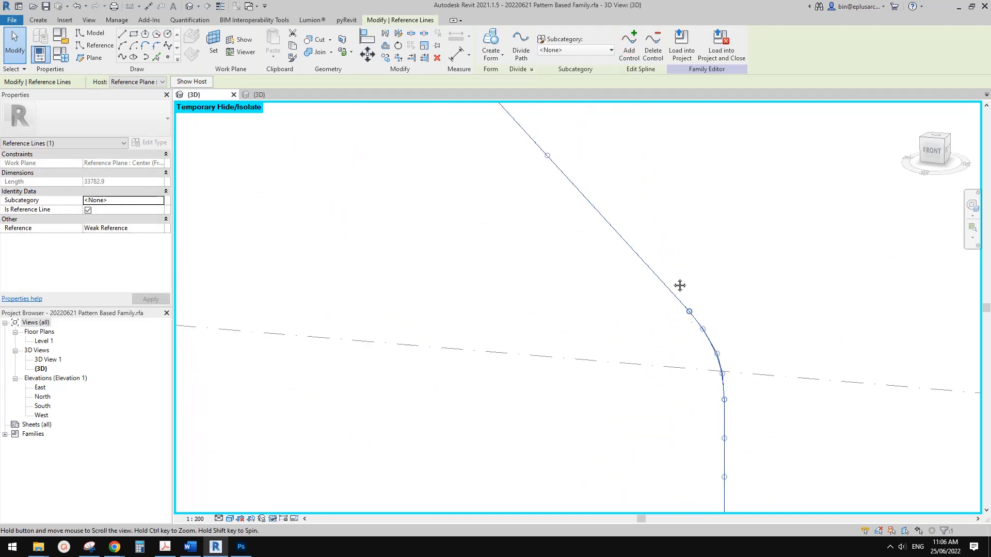
pyautogui.scroll(-1, 711, 344)
pyautogui.moveTo(709, 331); pyautogui.dragTo(644, 186, button='middle')
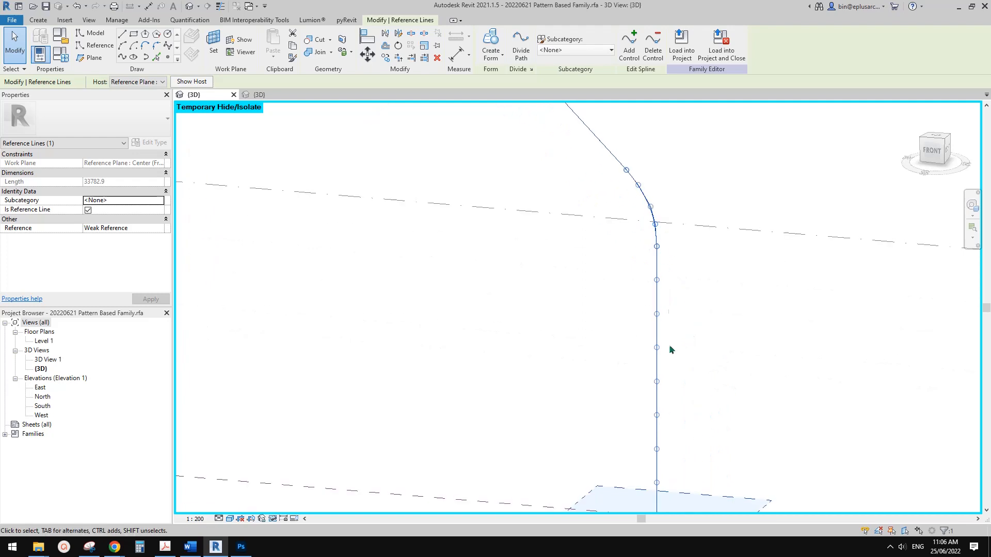
pyautogui.moveTo(657, 309); pyautogui.dragTo(636, 266, button='middle')
pyautogui.click(628, 46)
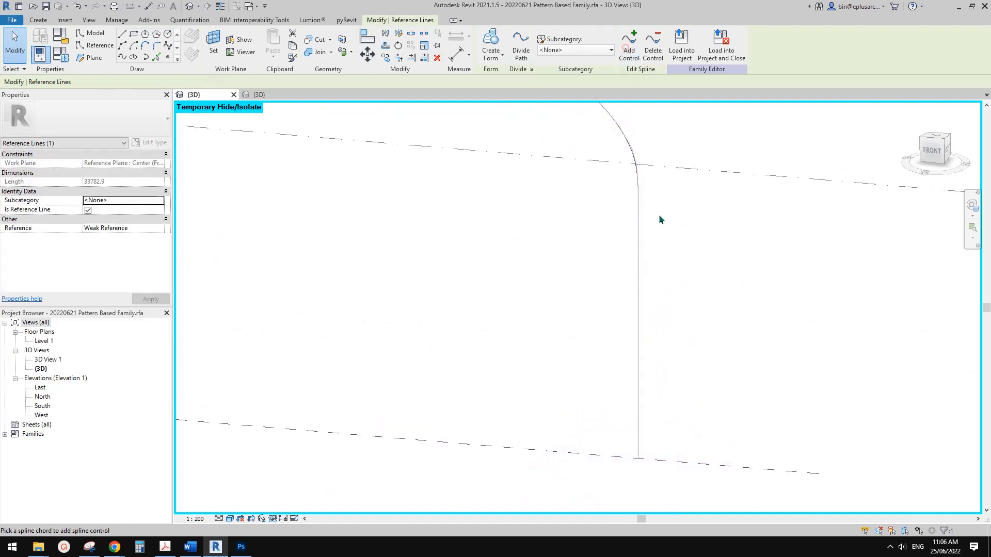
pyautogui.click(639, 237)
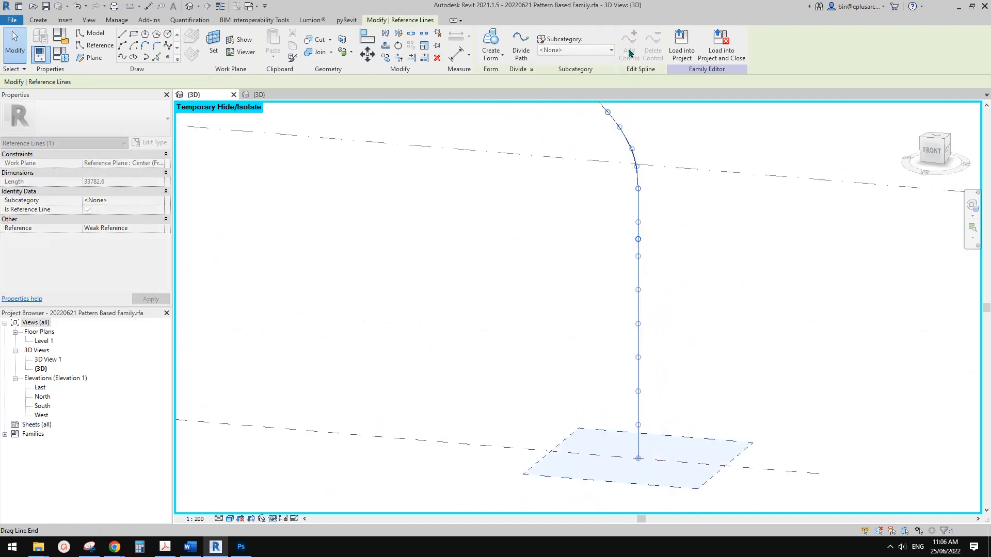
# Add three control points along the upper half of the spline's vertical segment, between the existing points.
pyautogui.click(639, 208)
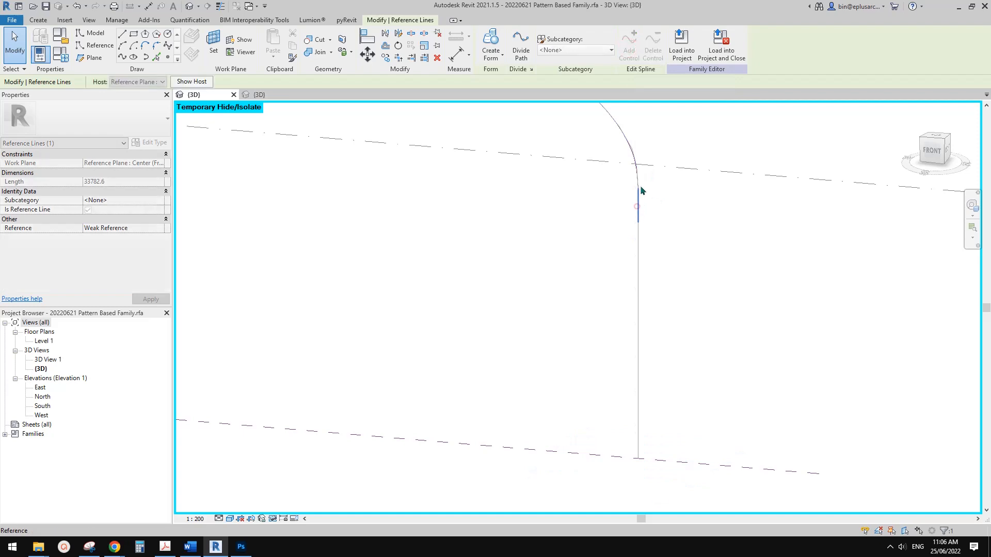
pyautogui.click(628, 45)
pyautogui.click(638, 269)
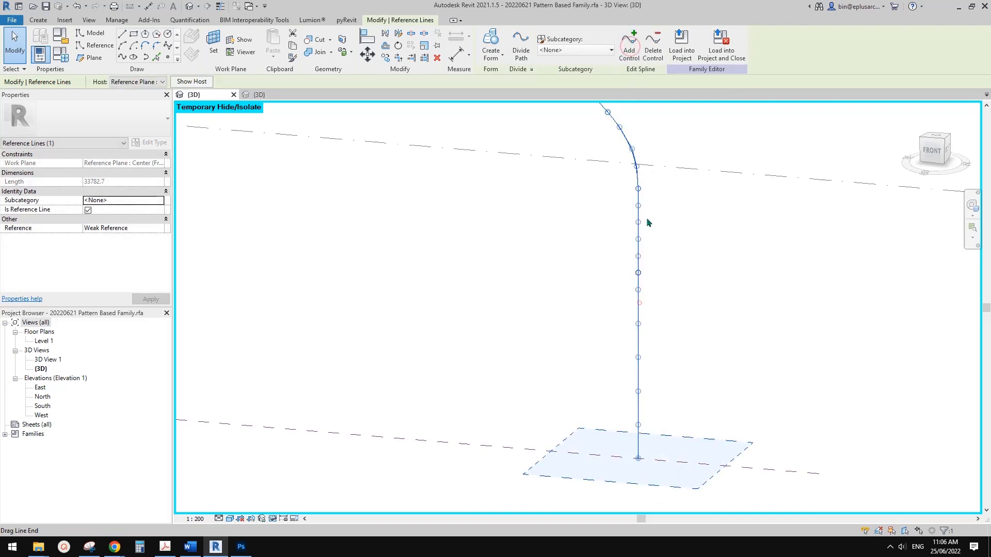
pyautogui.click(630, 44)
pyautogui.click(631, 45)
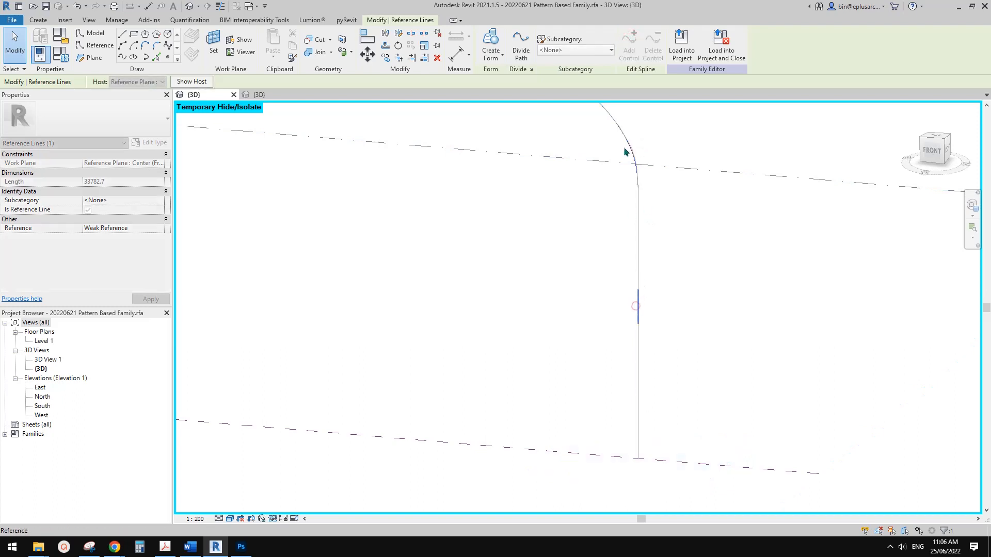
# Add four more control points between the existing ones down the lower half of the vertical segment to its base.
pyautogui.click(630, 45)
pyautogui.click(638, 340)
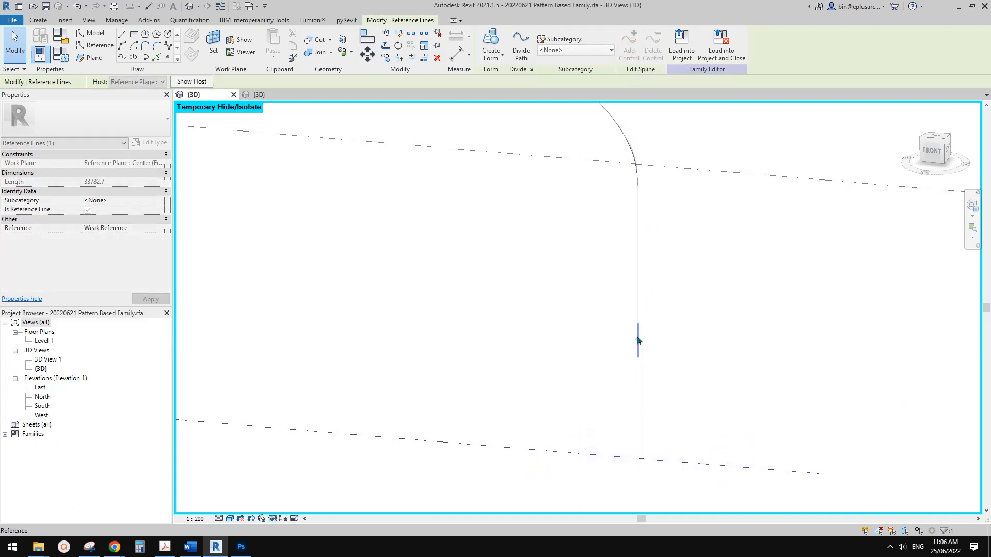
pyautogui.click(631, 44)
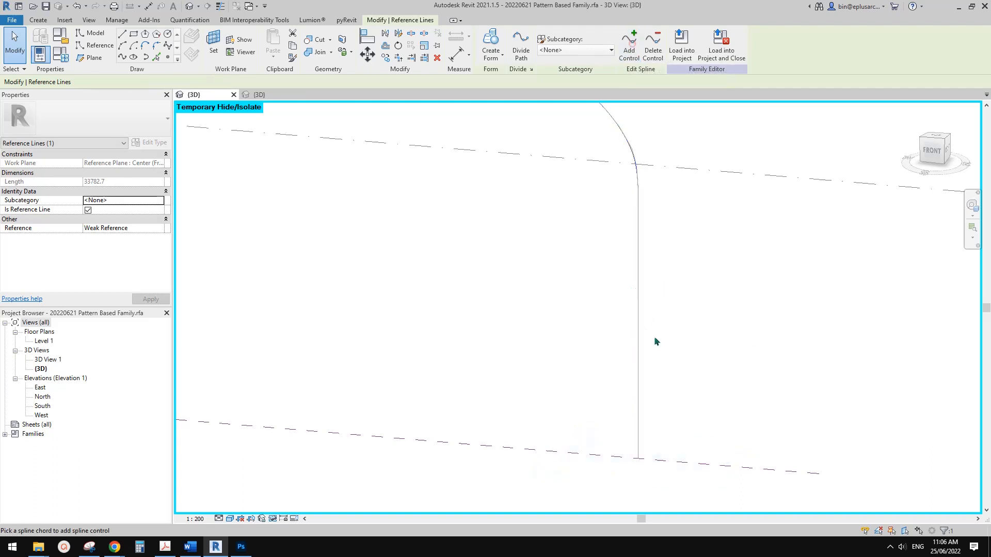
pyautogui.click(638, 376)
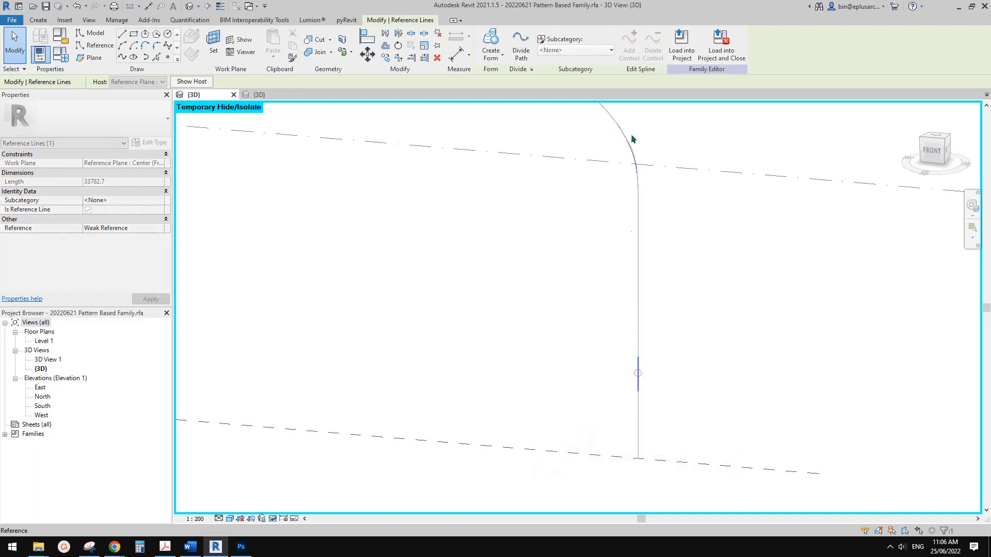
pyautogui.click(629, 45)
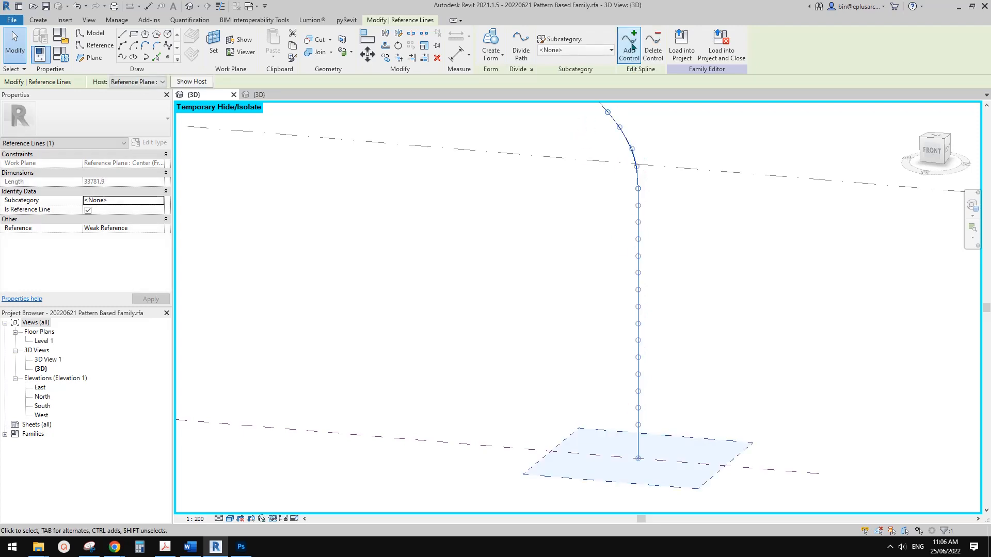
pyautogui.click(630, 45)
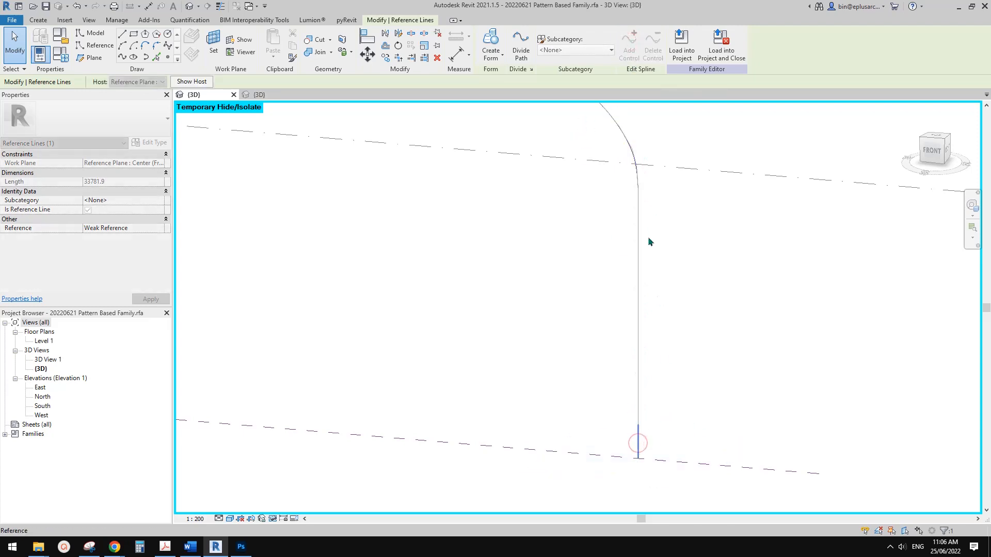
pyautogui.click(640, 417)
# Reset the temporary hide to bring back the revolved mass form and its divided surface.
pyautogui.keyDown('shift'); pyautogui.moveTo(639, 281); pyautogui.dragTo(567, 197, button='middle'); pyautogui.keyUp('shift')
pyautogui.press('Escape')
pyautogui.press('h')
pyautogui.press('r')
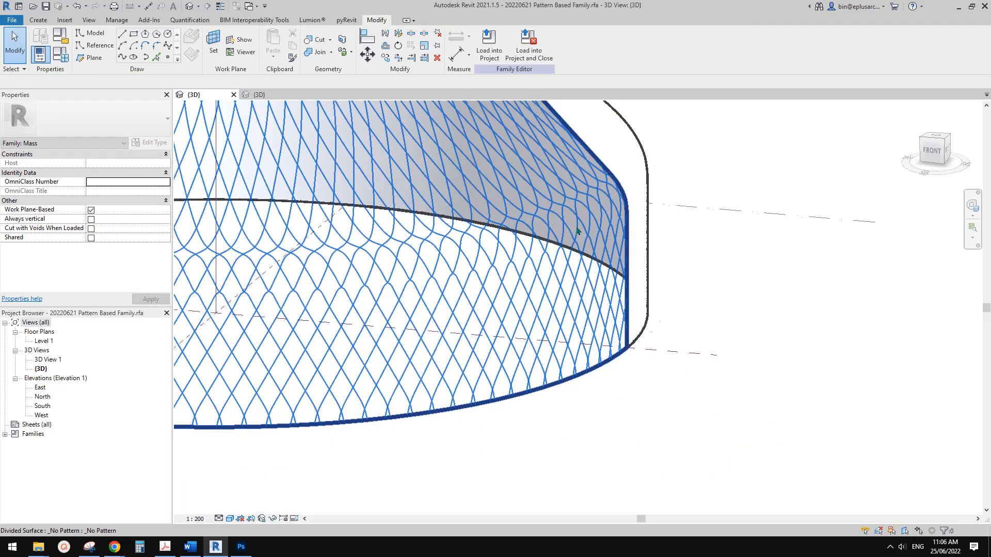
# Examine the divided surface's diagonal grid lines around the bend and down the vertical part.
pyautogui.keyDown('shift'); pyautogui.moveTo(577, 231); pyautogui.dragTo(743, 283, button='middle'); pyautogui.keyUp('shift')
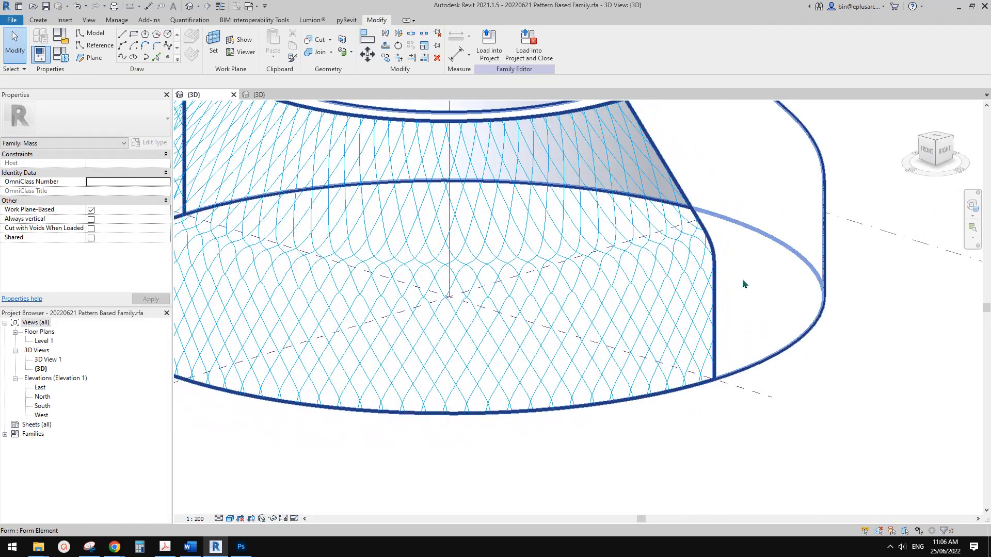
pyautogui.scroll(3, 743, 284)
pyautogui.scroll(2, 603, 266)
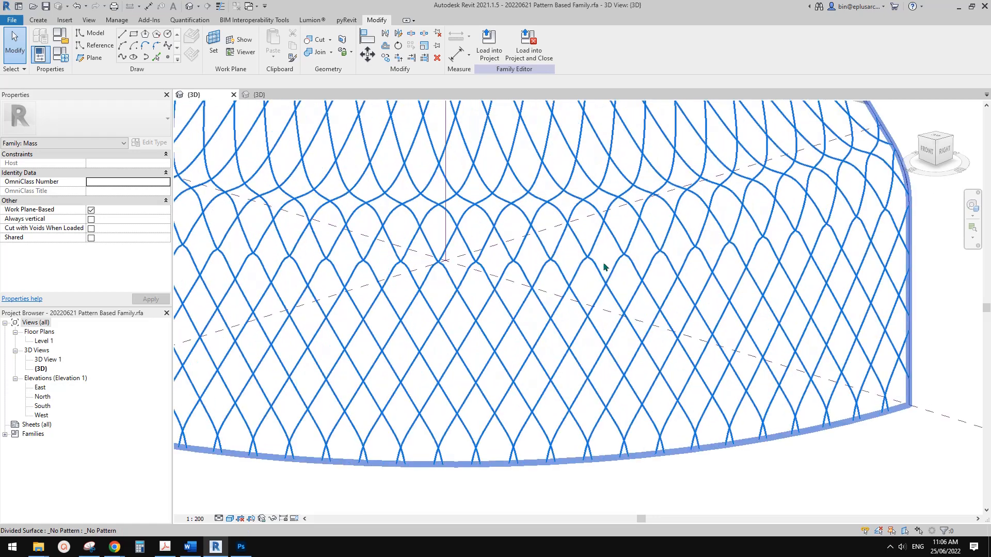
pyautogui.scroll(3, 603, 266)
pyautogui.scroll(-3, 541, 264)
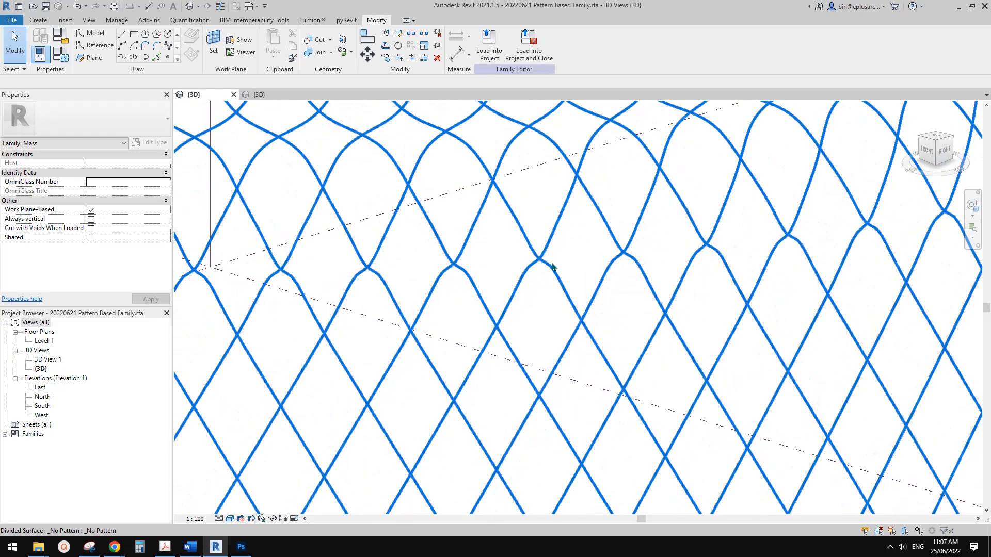
pyautogui.scroll(-3, 675, 277)
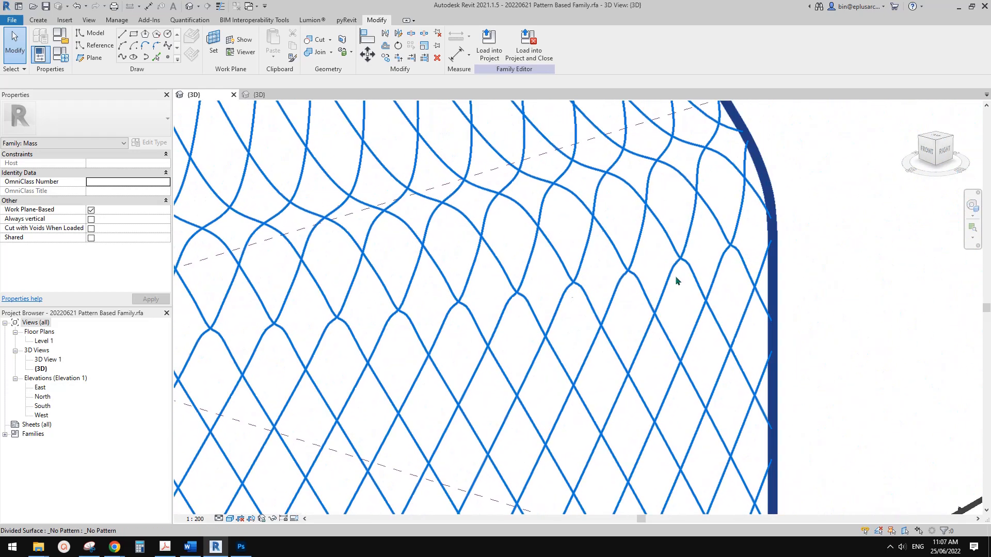
pyautogui.scroll(2, 702, 273)
pyautogui.scroll(-2, 733, 251)
pyautogui.moveTo(725, 257); pyautogui.dragTo(773, 225, button='middle')
pyautogui.scroll(1, 704, 237)
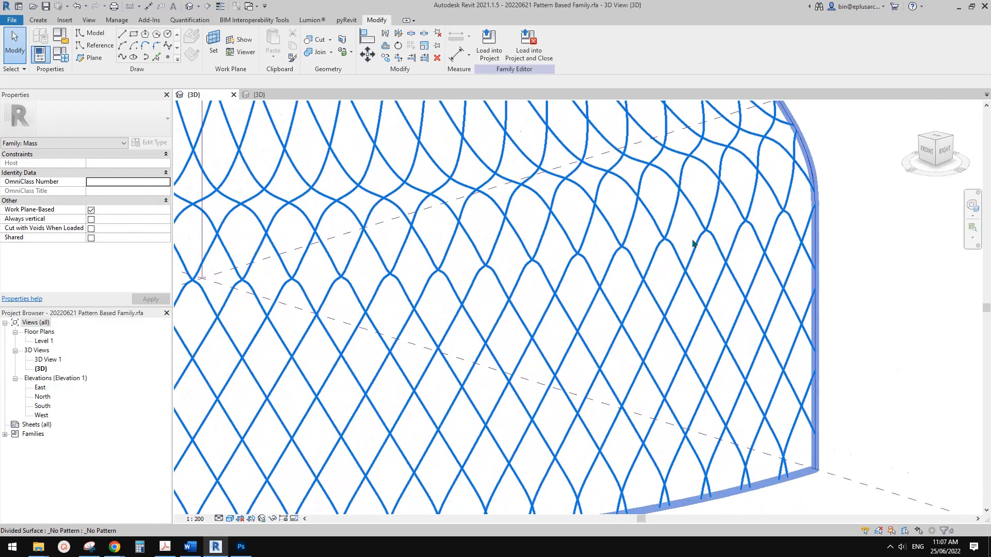
pyautogui.moveTo(695, 237); pyautogui.dragTo(661, 294, button='middle')
pyautogui.scroll(-3, 665, 251)
pyautogui.scroll(2, 657, 240)
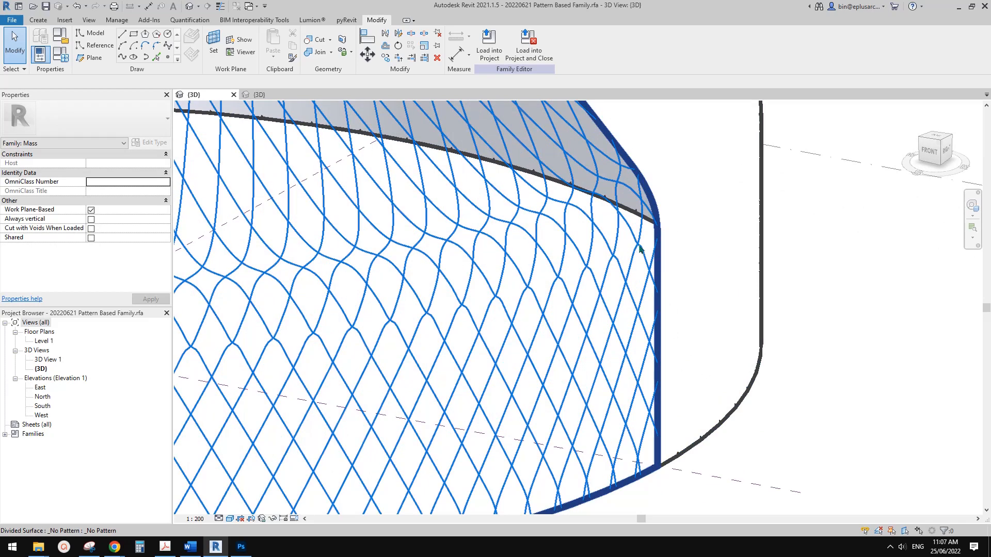
# Temporarily hide the divided surface and the mass forms covering the spline profile line.
pyautogui.click(642, 198)
pyautogui.press('h')
pyautogui.press('h')
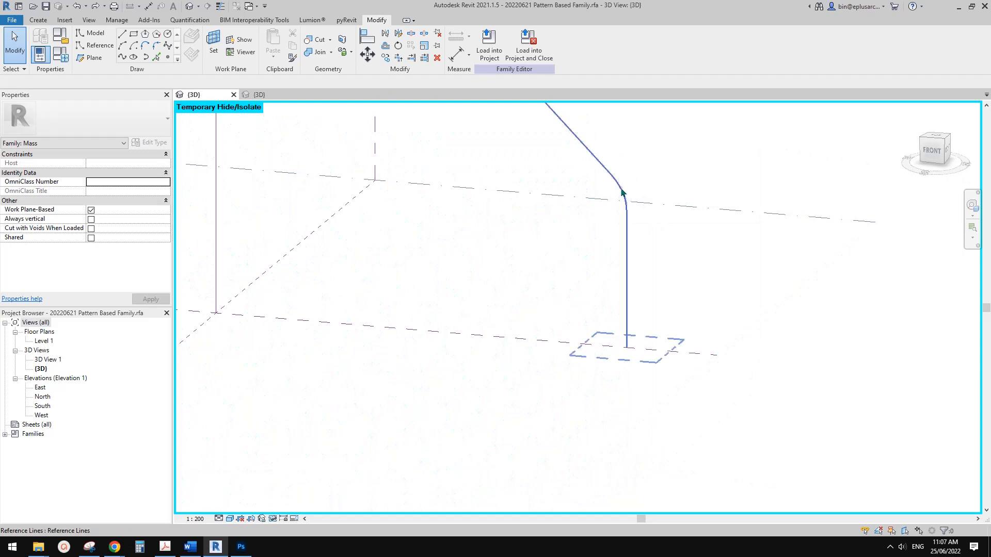
# Delete one spline control point at the lower end of the bend, where it meets the vertical segment.
pyautogui.click(622, 193)
pyautogui.scroll(4, 629, 201)
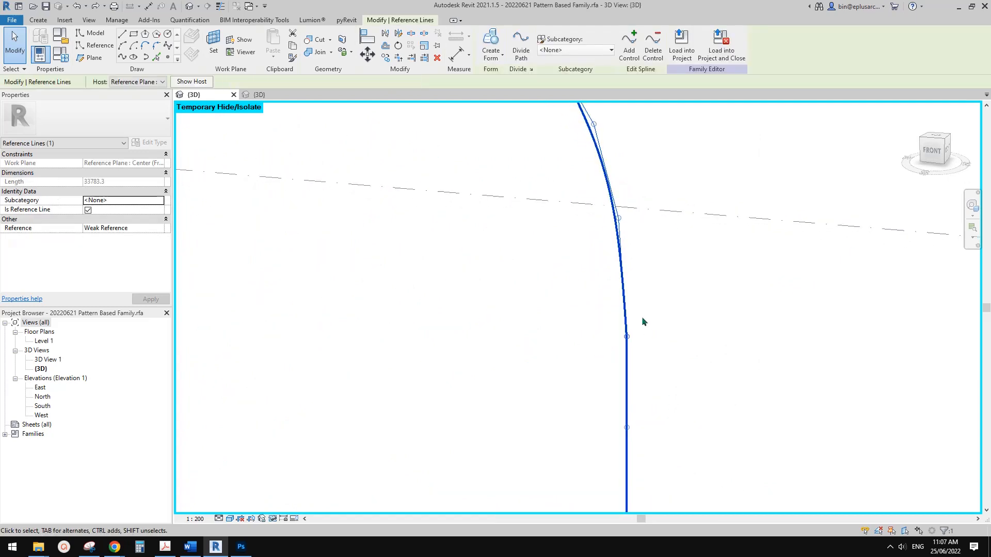
pyautogui.moveTo(627, 340); pyautogui.dragTo(639, 277)
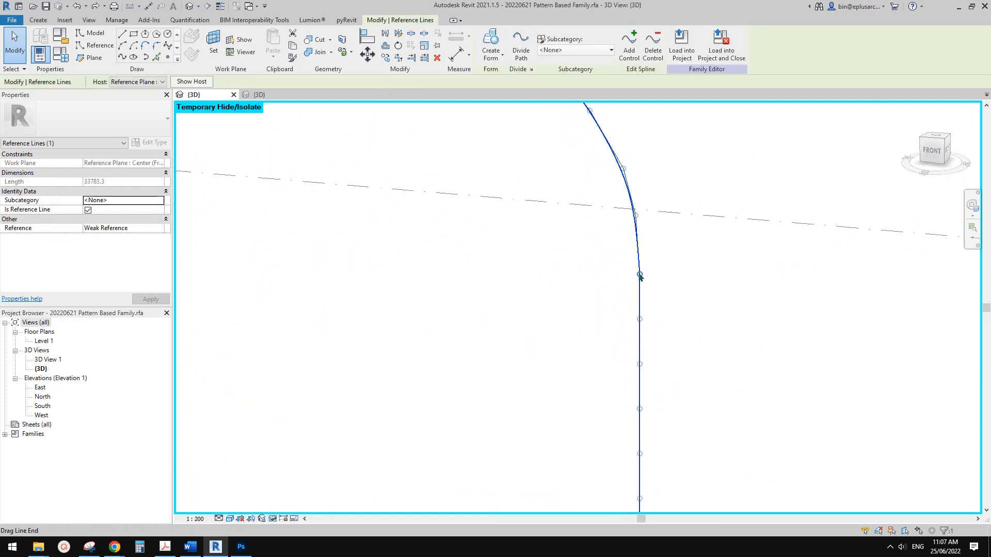
pyautogui.click(651, 50)
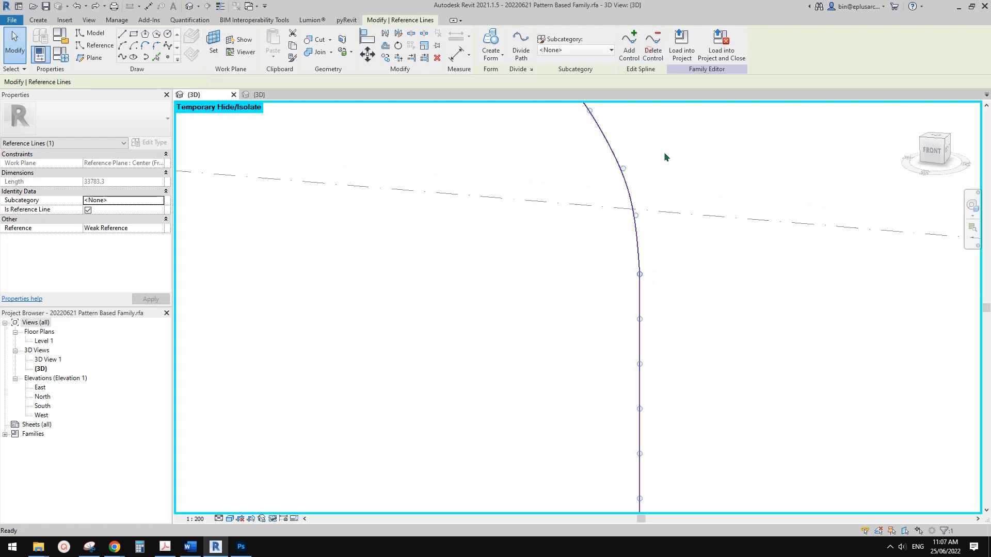
pyautogui.click(650, 281)
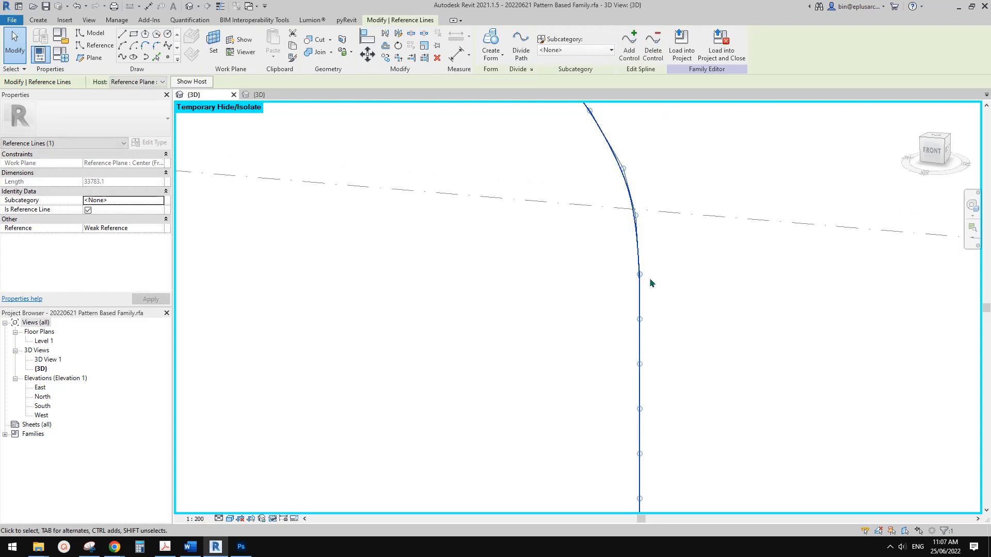
# Delete one spline control point at the upper end of the bend, where it meets the sloped segment.
pyautogui.moveTo(616, 196); pyautogui.dragTo(674, 351, button='middle')
pyautogui.click(653, 50)
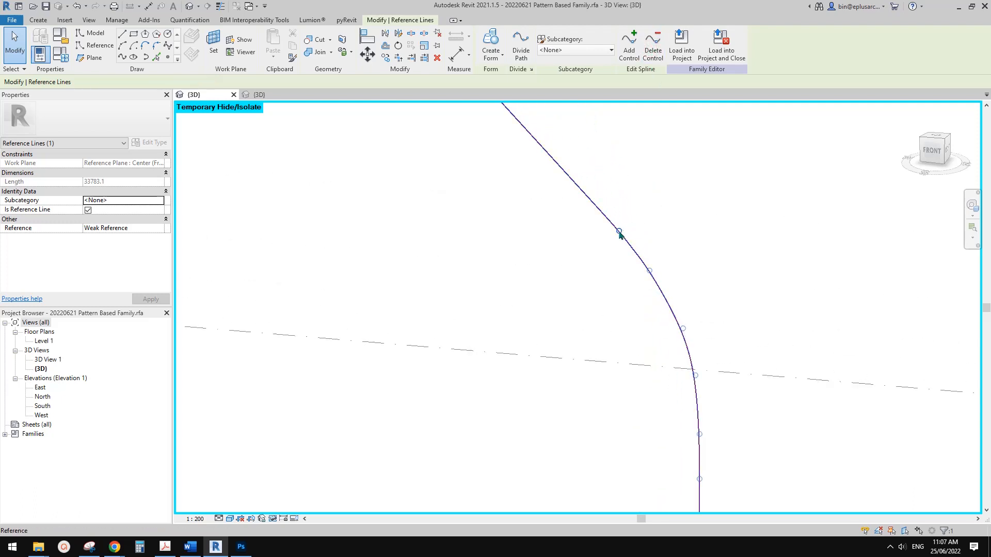
pyautogui.click(619, 232)
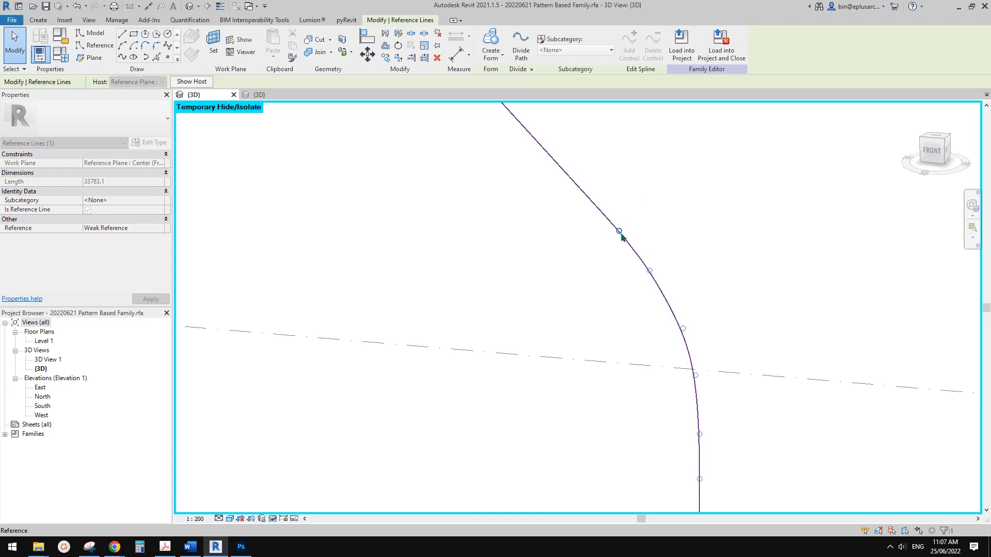
pyautogui.click(622, 235)
# Add three control points between the existing ones on the lower part of the spline's sloped segment.
pyautogui.scroll(-3, 656, 188)
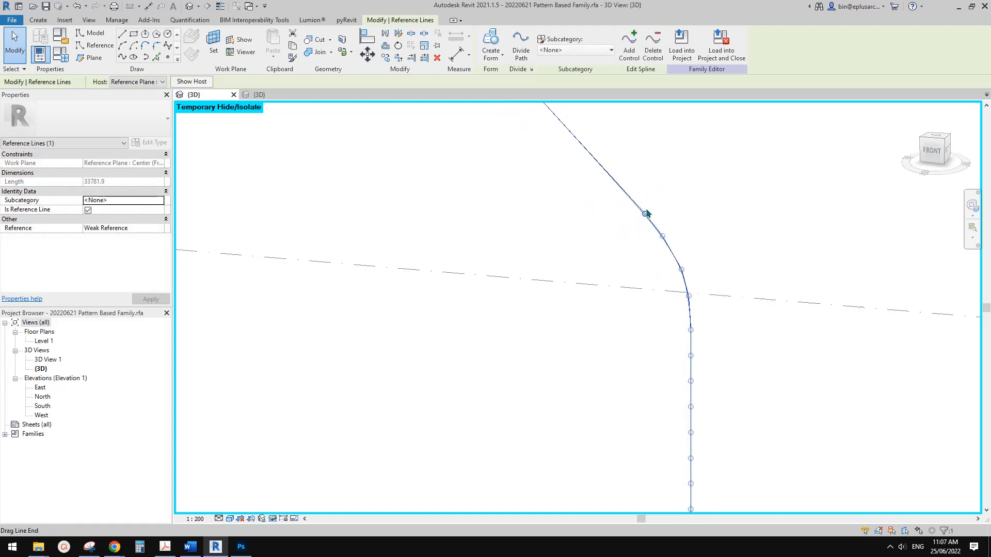
pyautogui.moveTo(646, 213); pyautogui.dragTo(664, 283, button='middle')
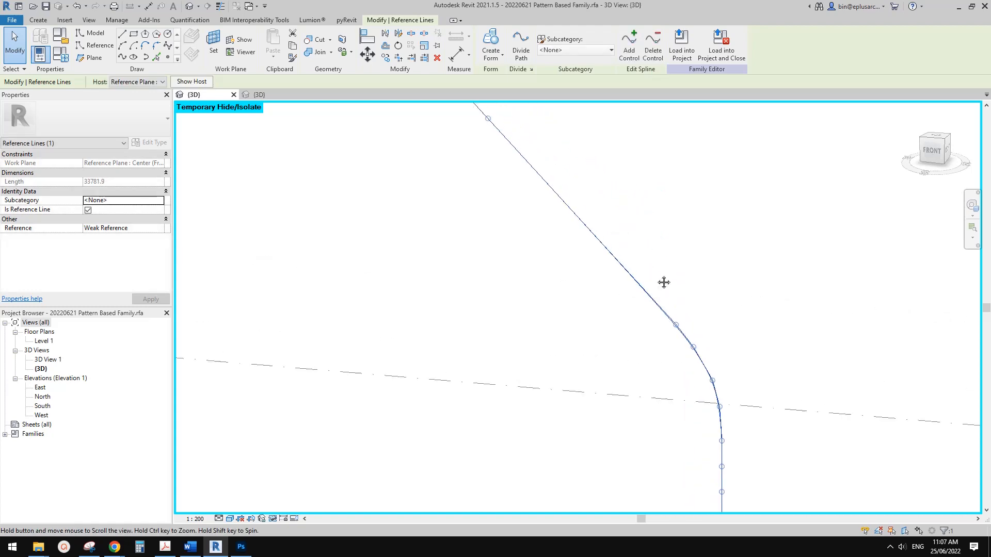
pyautogui.click(619, 264)
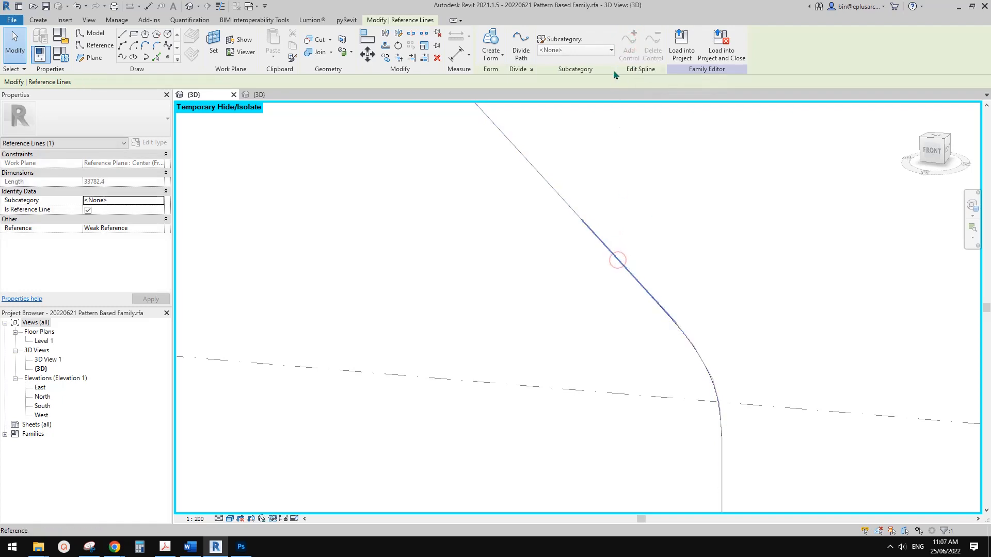
pyautogui.click(629, 47)
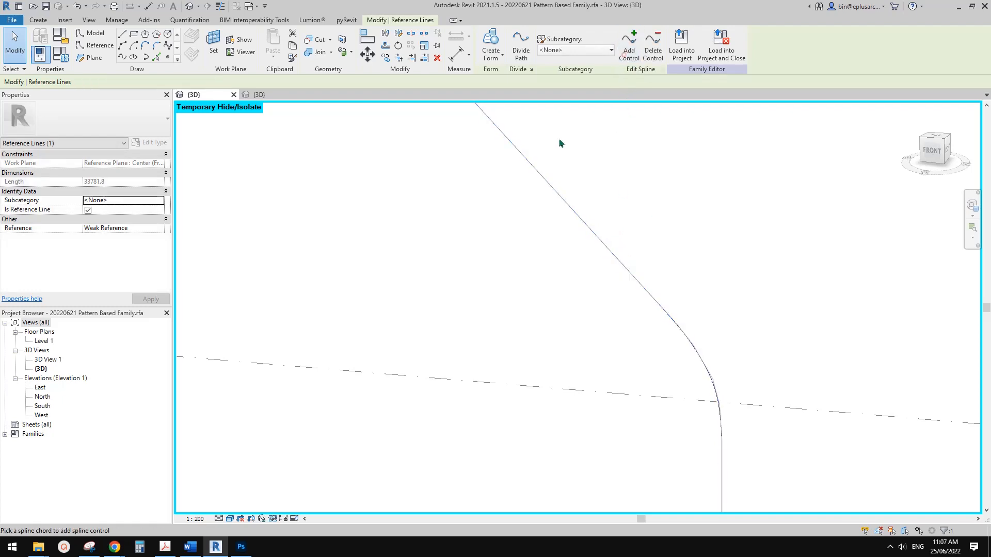
pyautogui.click(535, 169)
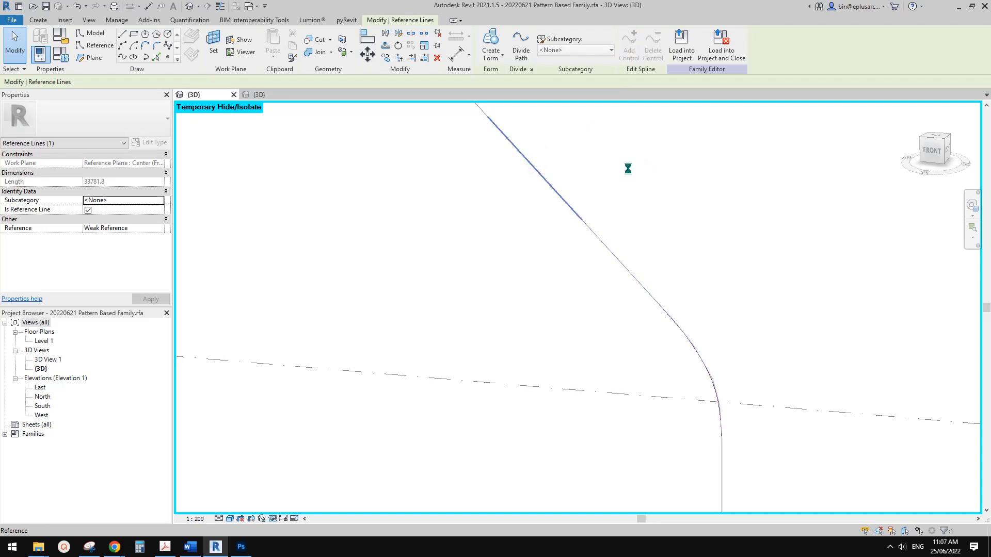
# Add two control points between the existing ones on the upper part of the sloped segment, up to its top end.
pyautogui.scroll(-2, 625, 172)
pyautogui.moveTo(631, 184); pyautogui.dragTo(659, 298, button='middle')
pyautogui.click(629, 46)
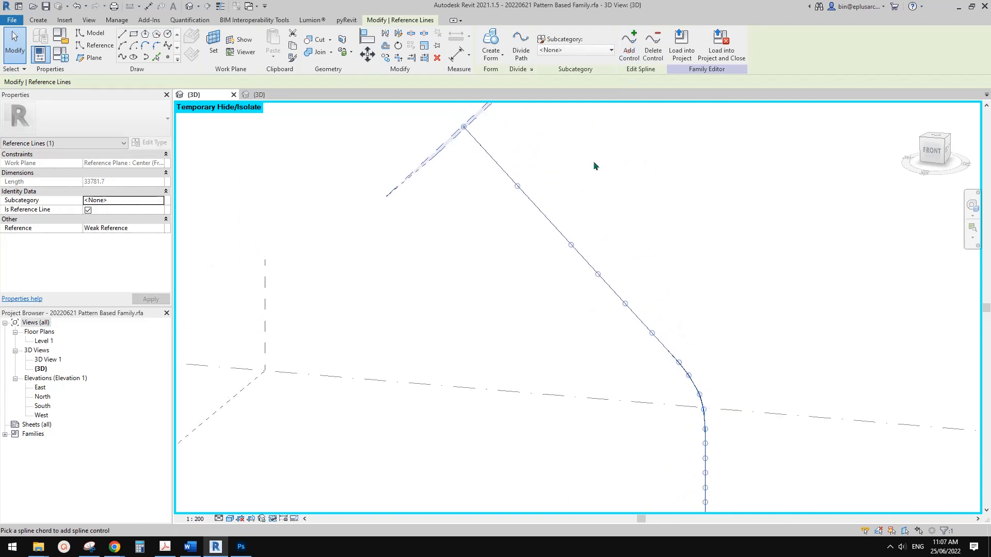
pyautogui.click(629, 51)
pyautogui.click(489, 154)
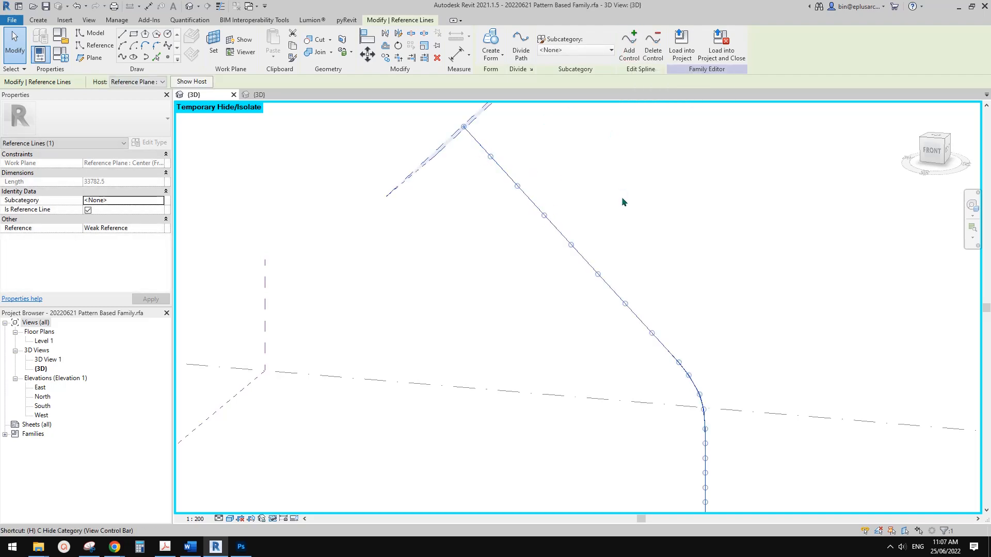
# Reset the temporary hide and check the divided surface's grid across the bend.
pyautogui.press('r')
pyautogui.click(622, 209)
pyautogui.scroll(-2, 619, 222)
pyautogui.moveTo(641, 294); pyautogui.dragTo(589, 247, button='middle')
pyautogui.click(590, 247)
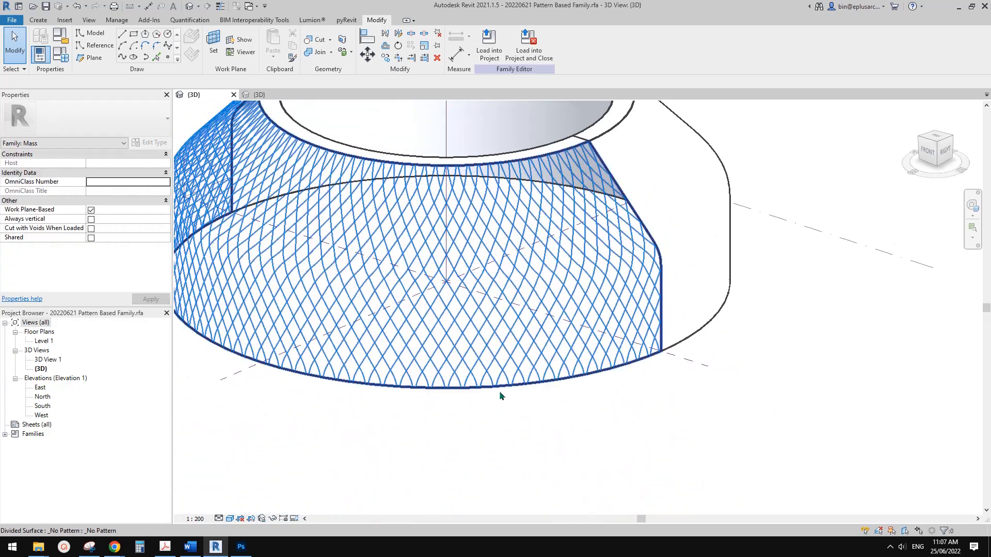
pyautogui.scroll(3, 531, 387)
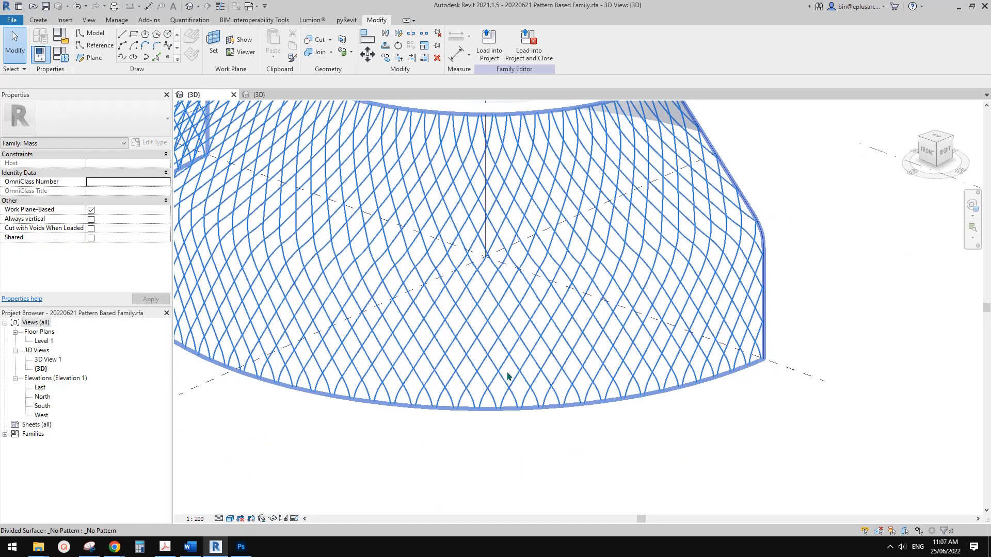
pyautogui.scroll(-2, 531, 382)
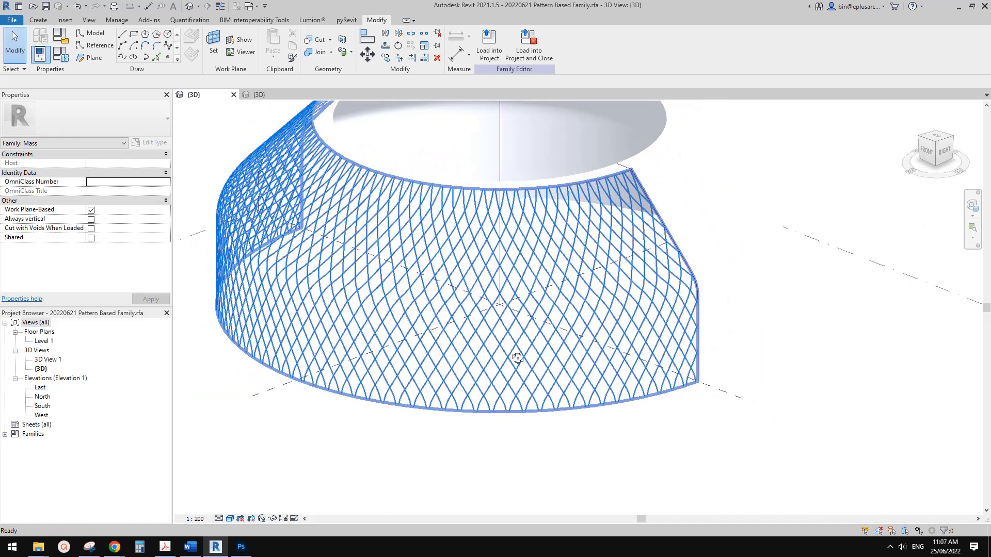
# Apply the Family3 rectangle panel to the divided surface of the pavilion facade.
pyautogui.click(455, 320)
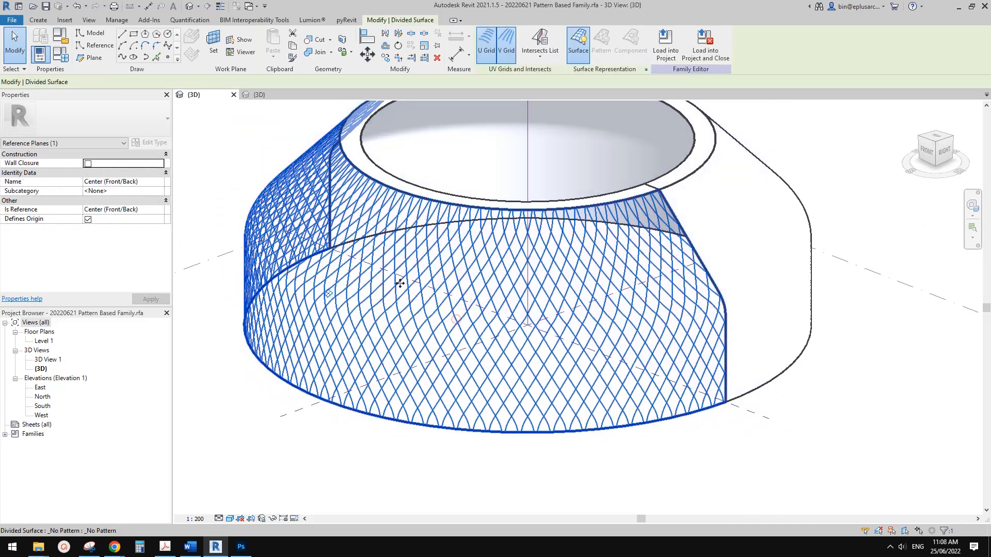
pyautogui.click(124, 117)
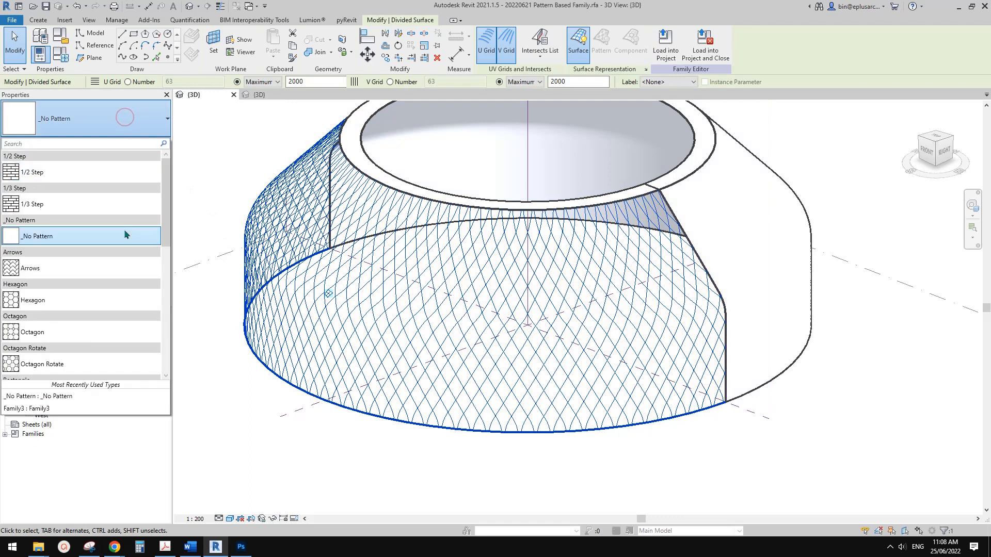
pyautogui.scroll(-3, 103, 258)
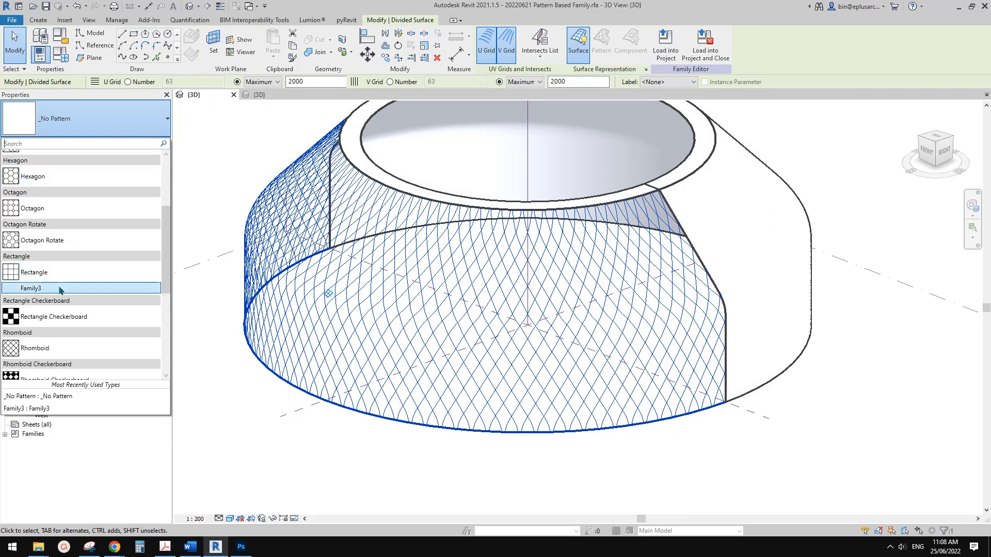
pyautogui.click(59, 287)
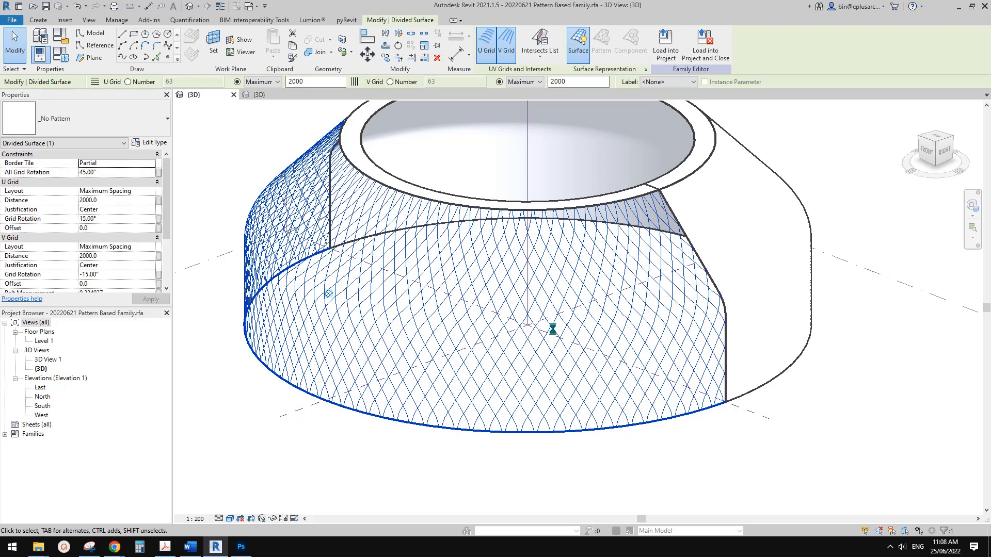
# Switch to Chrome, review the pavilion photos in the Novartis media facade article, and return to Revit.
pyautogui.moveTo(114, 547)
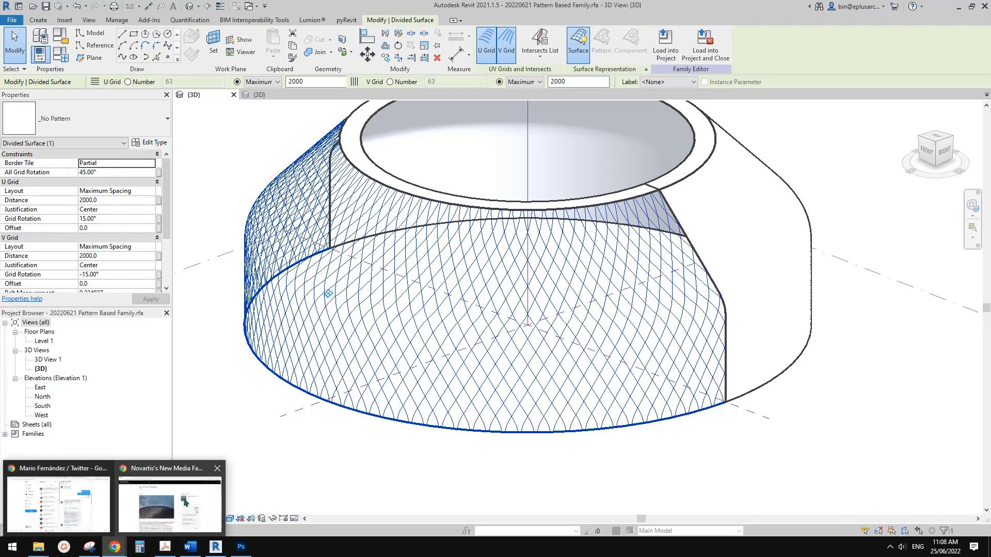
pyautogui.click(170, 503)
pyautogui.scroll(-12, 469, 344)
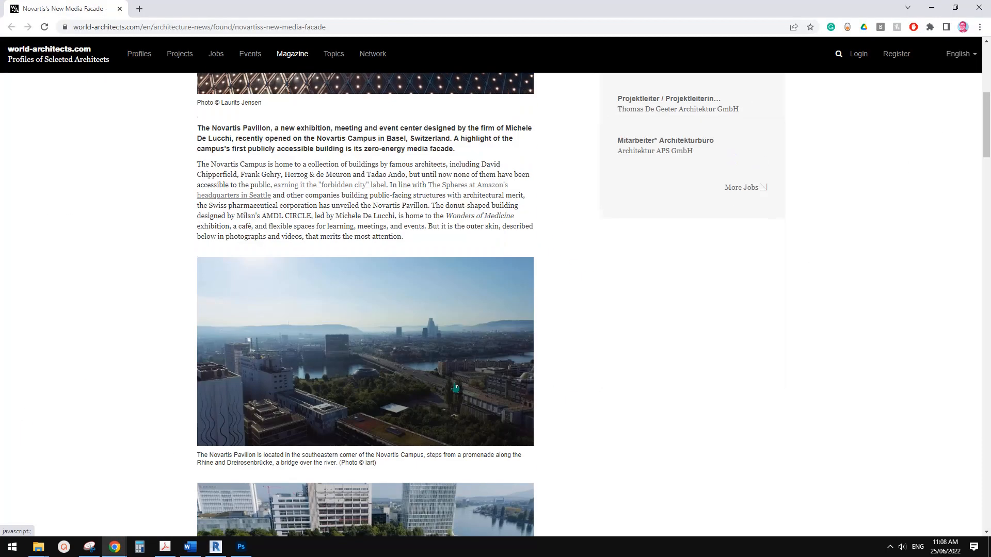
pyautogui.scroll(-3, 407, 363)
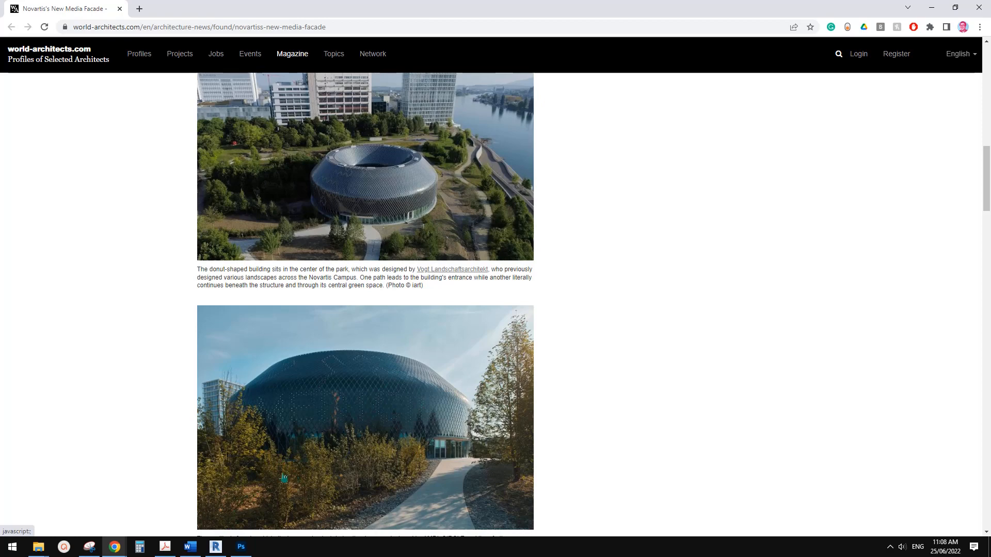
pyautogui.click(224, 550)
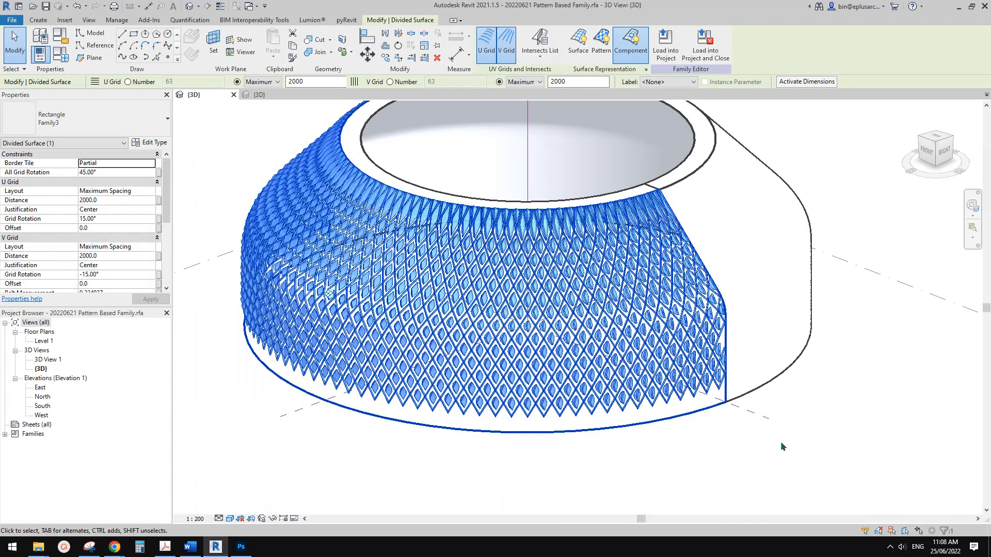
# Clear the selection and inspect the diamond panels along the facade's lower edge.
pyautogui.click(780, 441)
pyautogui.scroll(4, 617, 406)
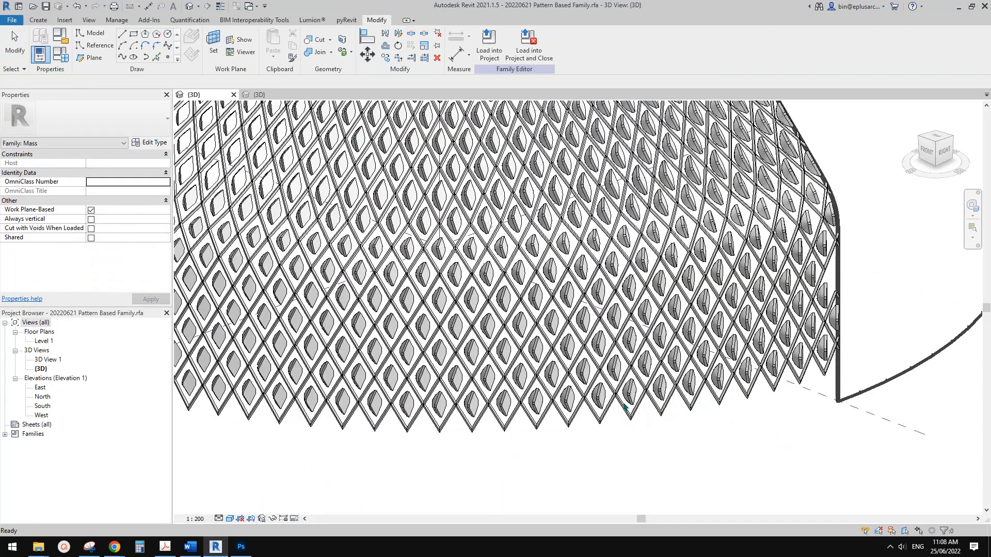
pyautogui.moveTo(480, 380); pyautogui.dragTo(653, 392, button='middle')
pyautogui.scroll(-3, 653, 392)
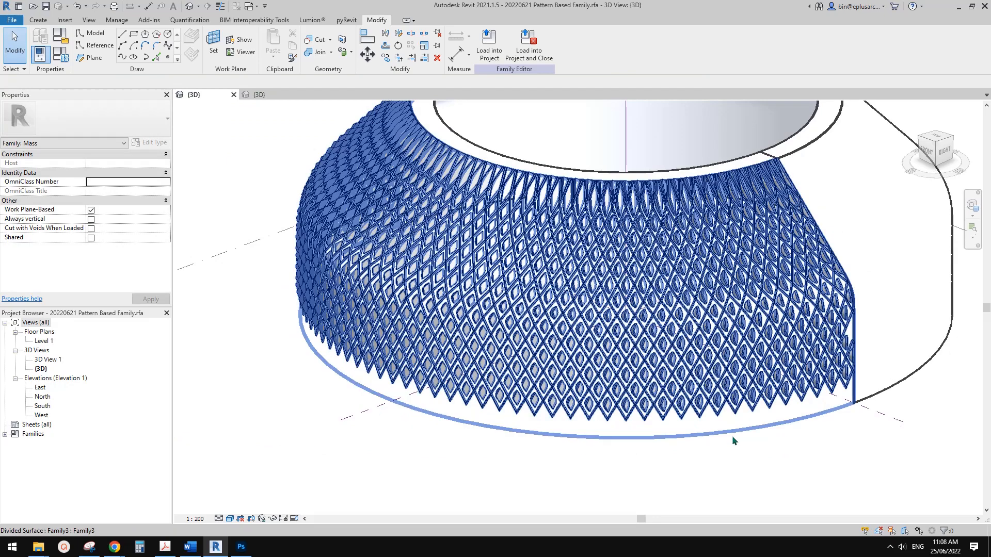
pyautogui.click(890, 548)
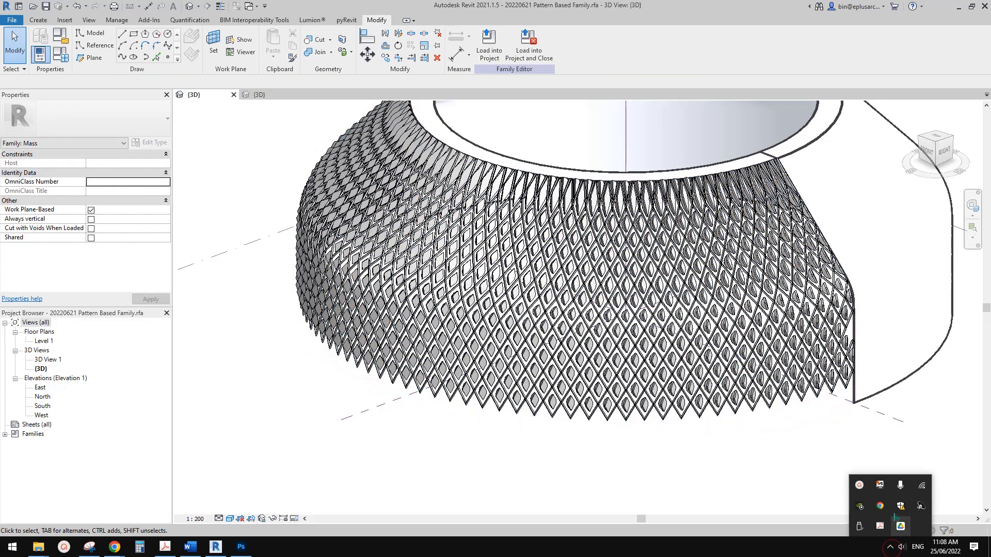
pyautogui.click(861, 490)
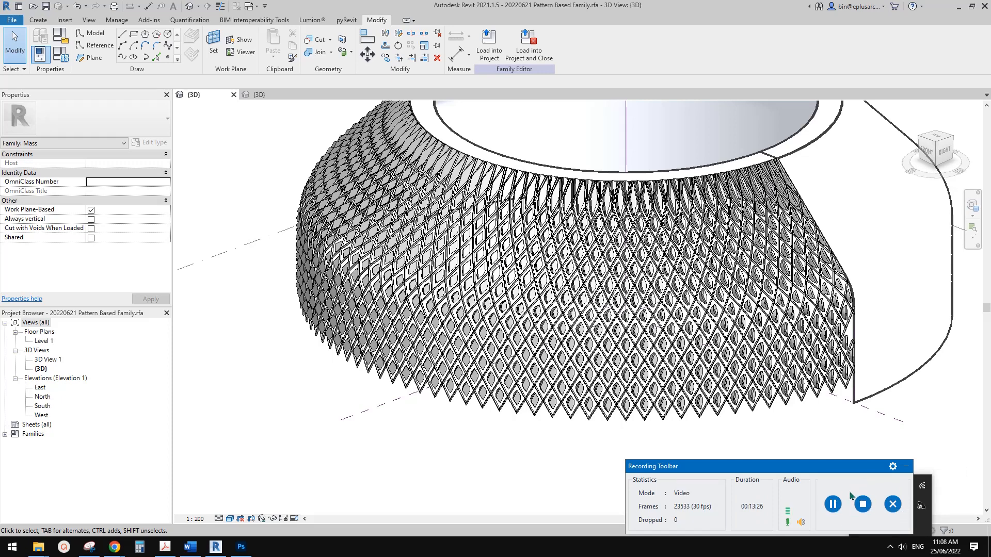
pyautogui.click(837, 508)
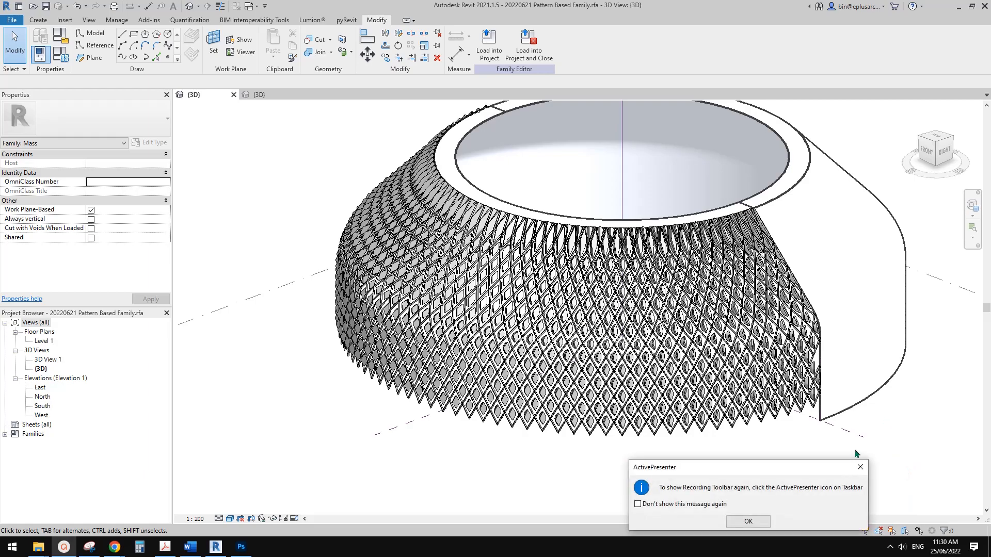
pyautogui.click(860, 468)
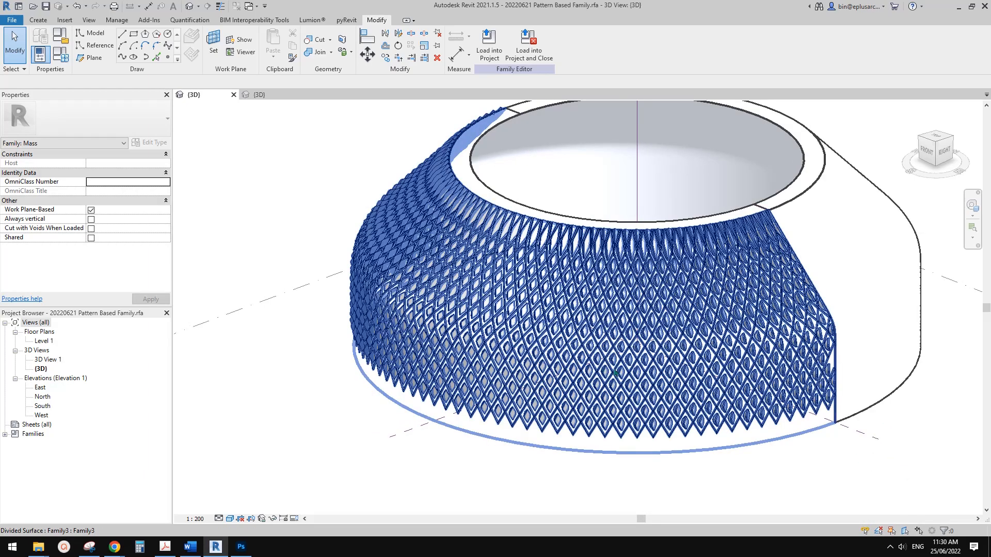
# Examine a single Family3 panel on the lower facade up close, including its parameters.
pyautogui.scroll(5, 673, 386)
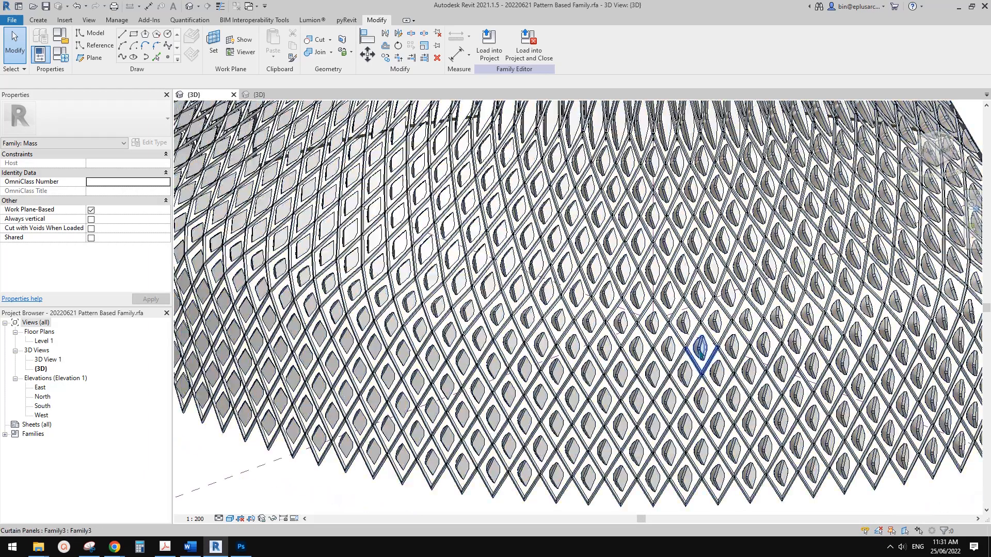
pyautogui.click(700, 351)
pyautogui.keyDown('shift'); pyautogui.moveTo(738, 386); pyautogui.dragTo(821, 361, button='middle'); pyautogui.keyUp('shift')
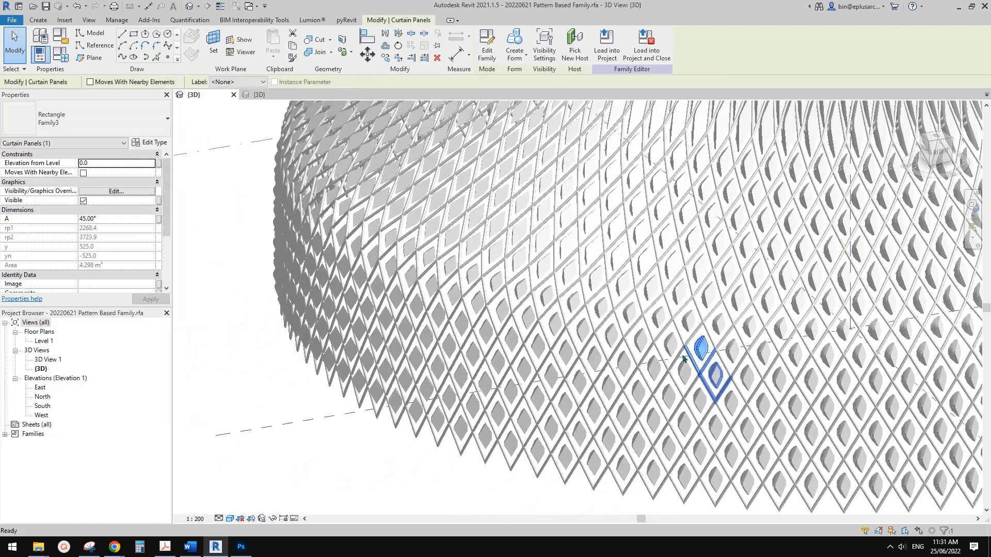
pyautogui.press('Escape')
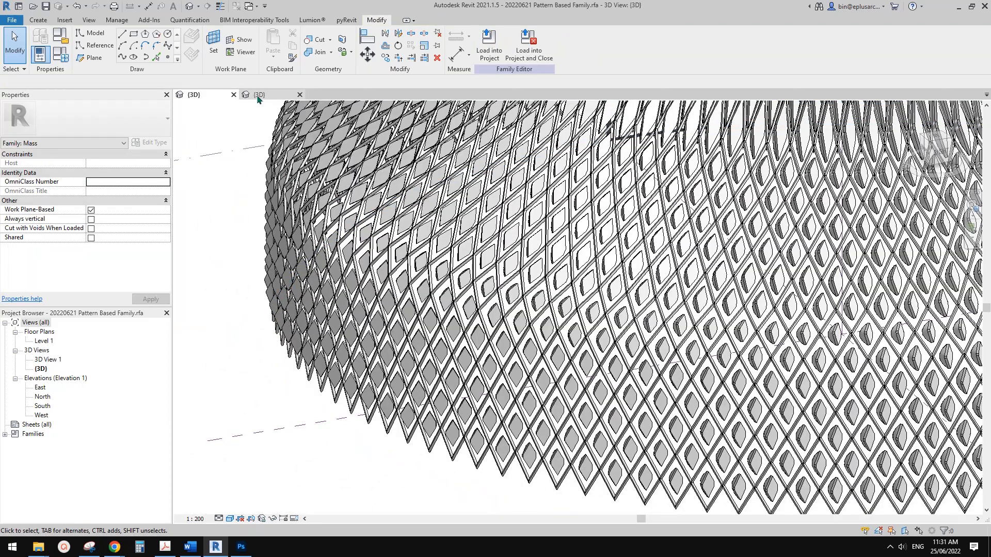
# Reload the Family3 panel family into the pavilion mass family, overwriting the existing version.
pyautogui.click(289, 95)
pyautogui.click(556, 243)
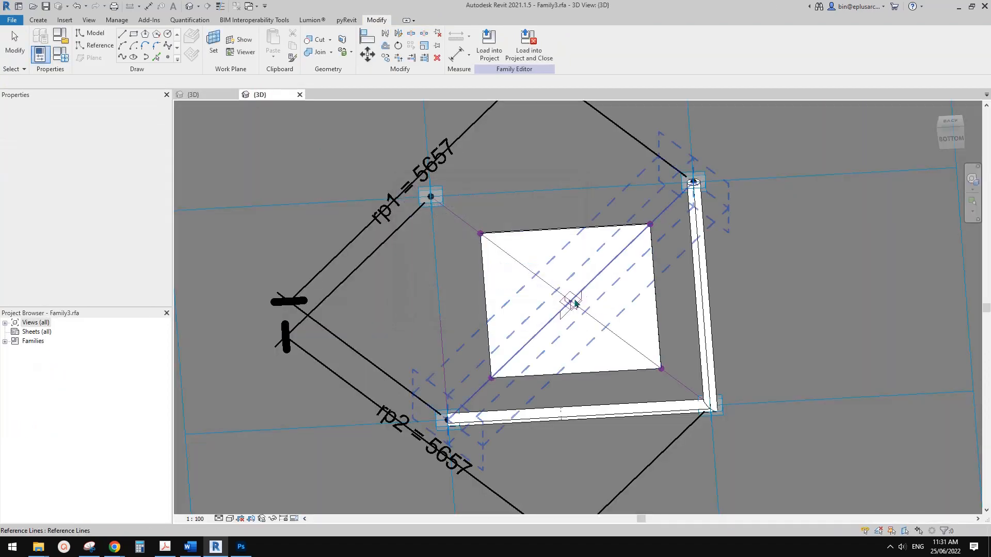
pyautogui.keyDown('shift'); pyautogui.moveTo(604, 258); pyautogui.dragTo(579, 397, button='middle'); pyautogui.keyUp('shift')
pyautogui.click(488, 43)
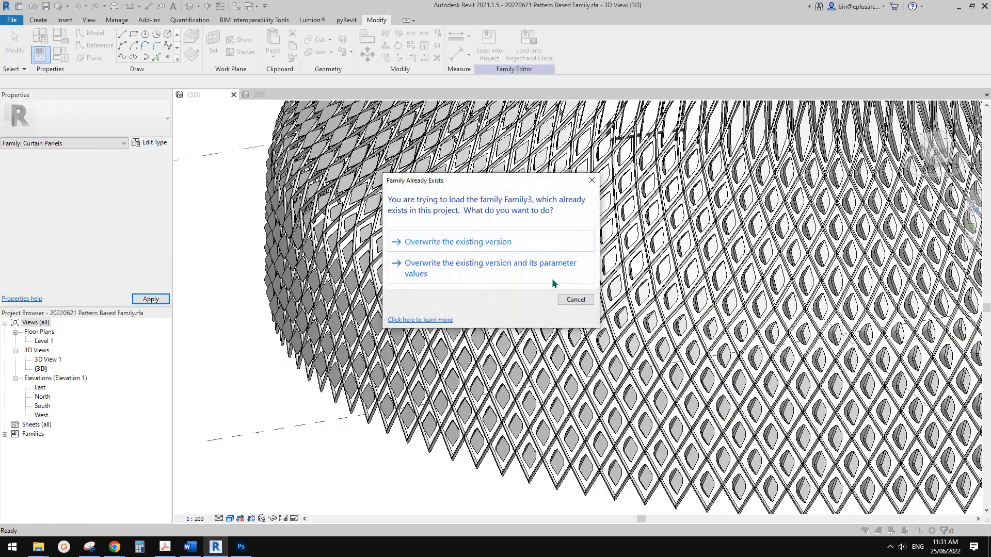
pyautogui.click(487, 243)
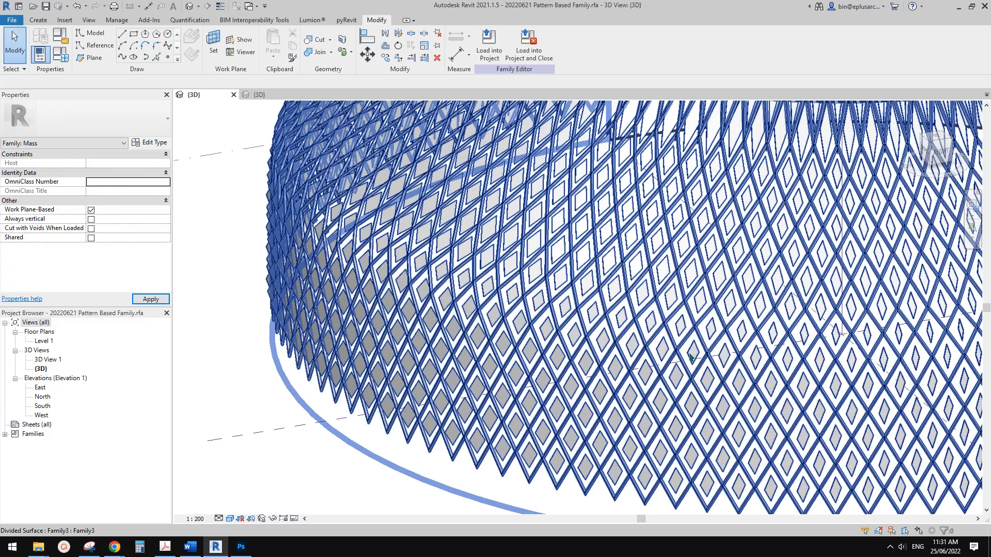
# Select all Family3 panel instances in the entire project and set their angle A to 0.00°.
pyautogui.scroll(-3, 697, 356)
pyautogui.moveTo(795, 384); pyautogui.dragTo(955, 370, button='middle')
pyautogui.keyDown('shift'); pyautogui.moveTo(744, 364); pyautogui.dragTo(797, 325, button='middle'); pyautogui.keyUp('shift')
pyautogui.scroll(6, 619, 345)
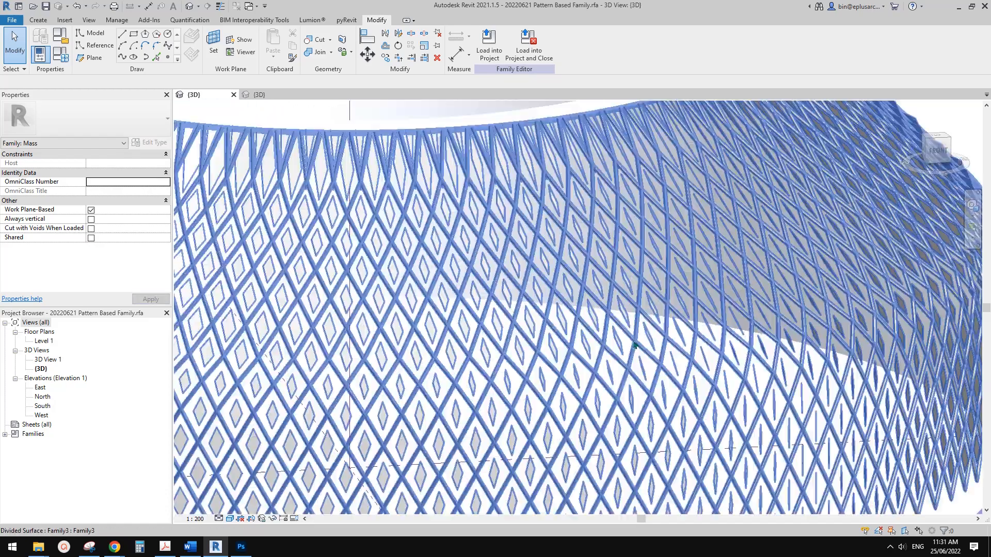
pyautogui.click(619, 346)
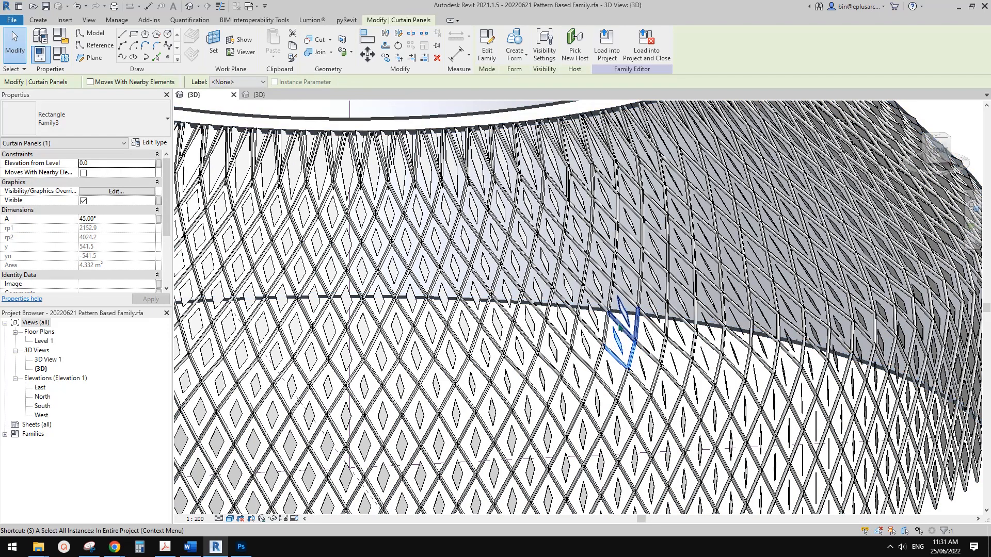
pyautogui.scroll(-1, 640, 281)
pyautogui.press('s')
pyautogui.press('a')
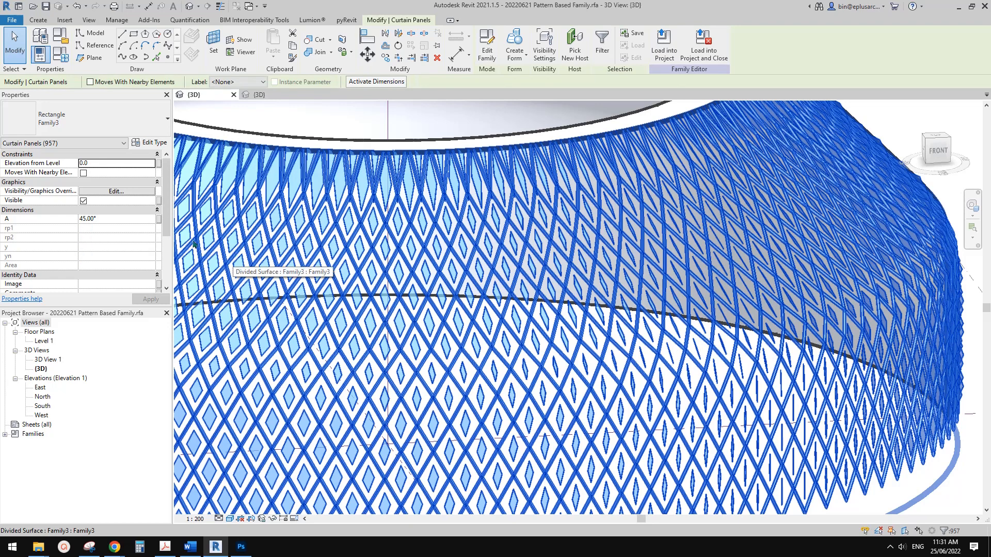
pyautogui.click(130, 220)
pyautogui.write('9')
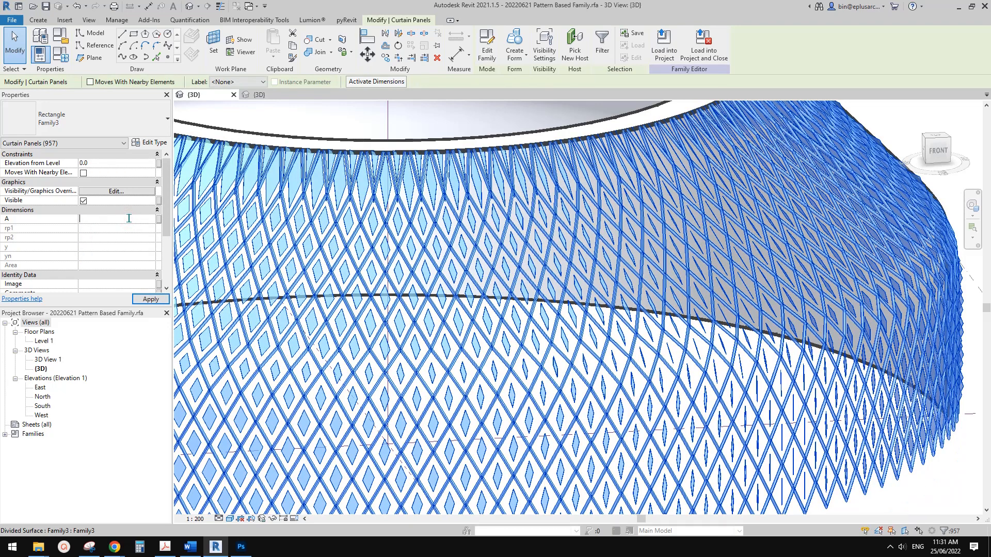
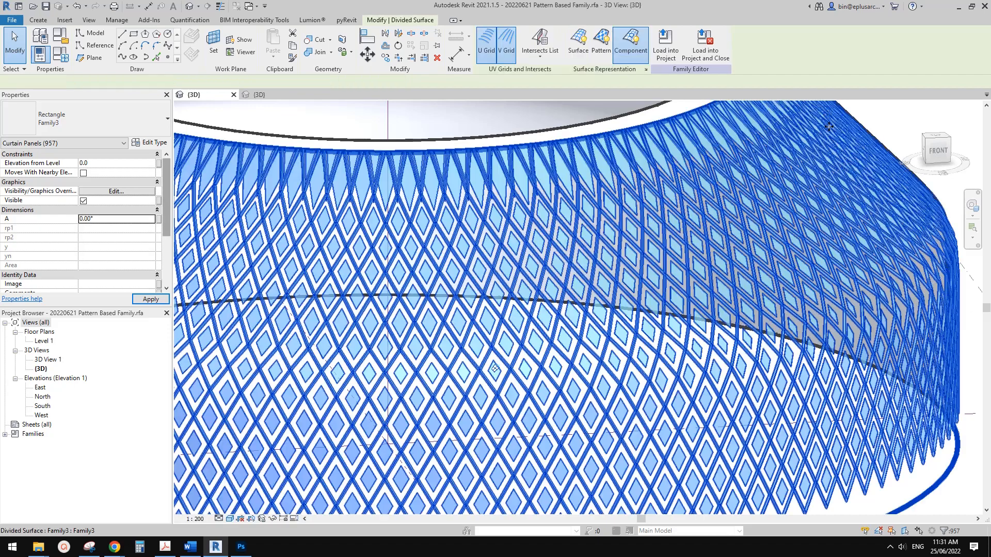
pyautogui.moveTo(827, 129); pyautogui.dragTo(811, 200, button='middle')
pyautogui.press('Escape')
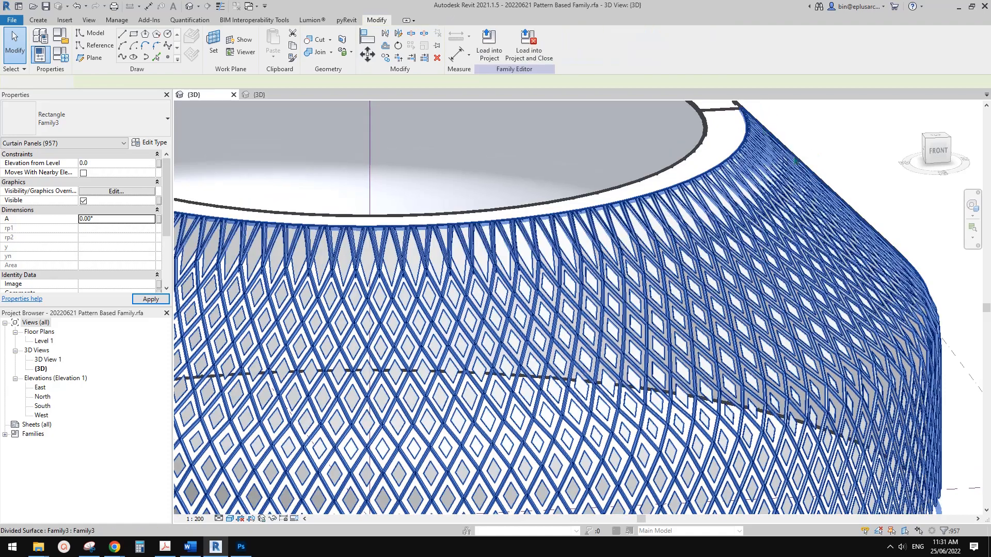
# Change the x dimension in the Family3 type properties so the infill diamonds fill their frames.
pyautogui.scroll(-3, 780, 178)
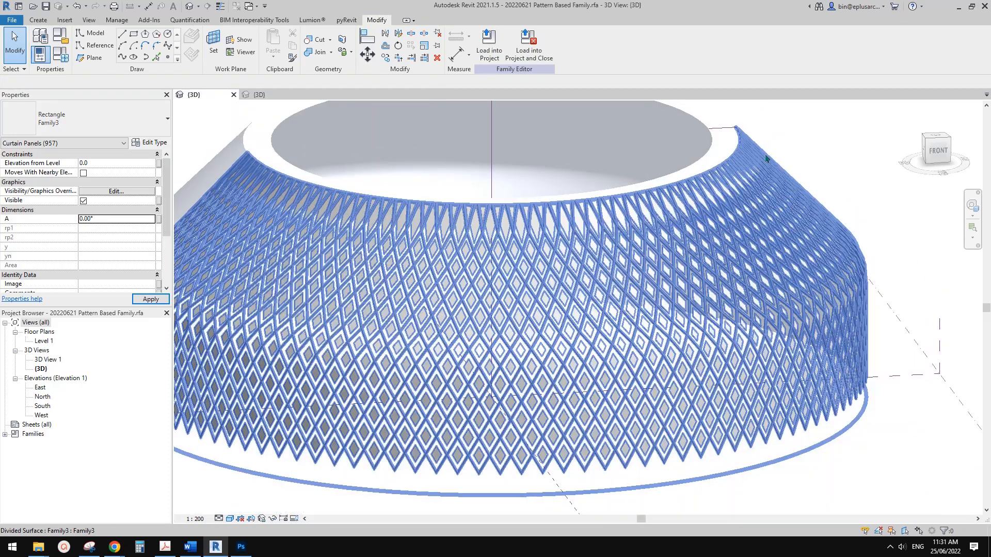
pyautogui.keyDown('shift'); pyautogui.moveTo(710, 365); pyautogui.dragTo(666, 398, button='middle'); pyautogui.keyUp('shift')
pyautogui.scroll(4, 649, 393)
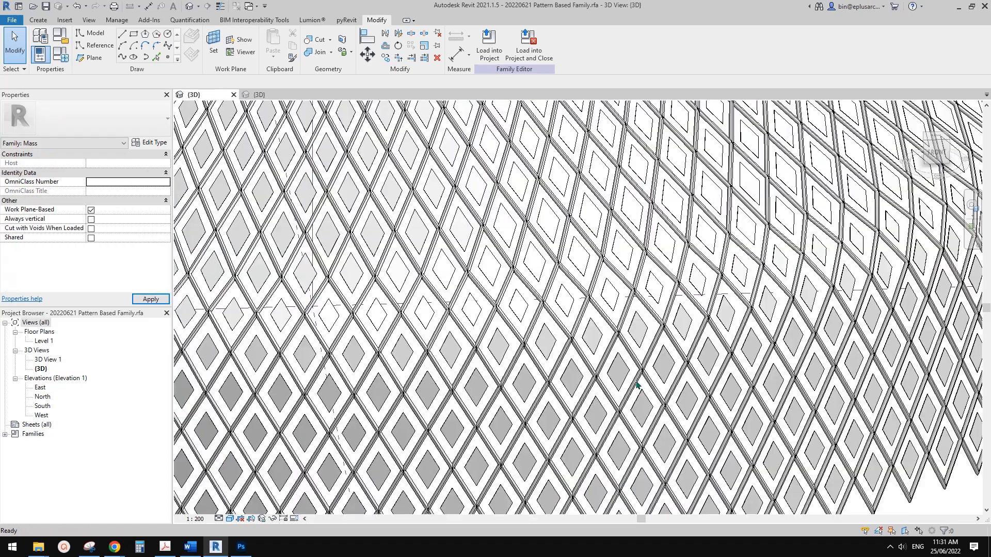
pyautogui.click(622, 379)
pyautogui.click(622, 379)
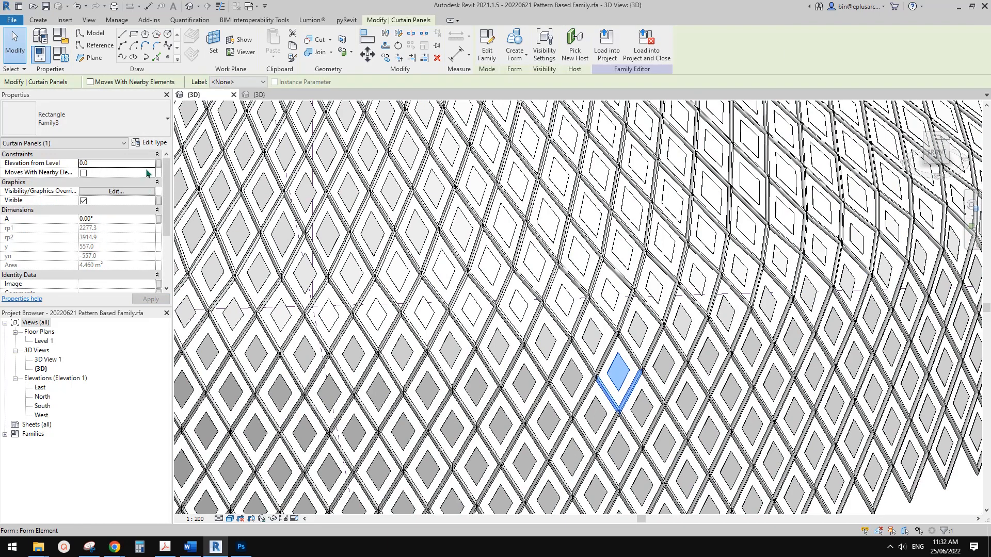
pyautogui.click(151, 144)
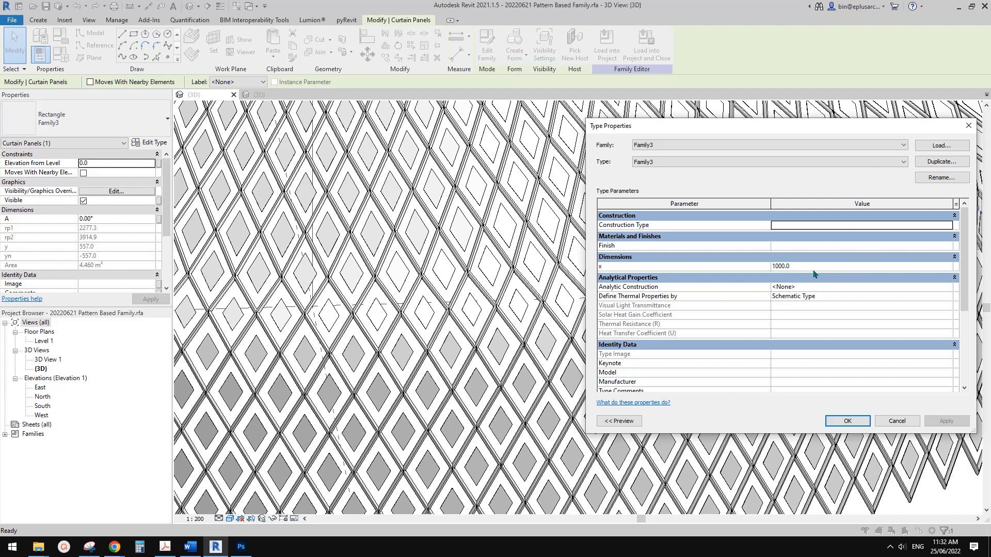
pyautogui.click(805, 266)
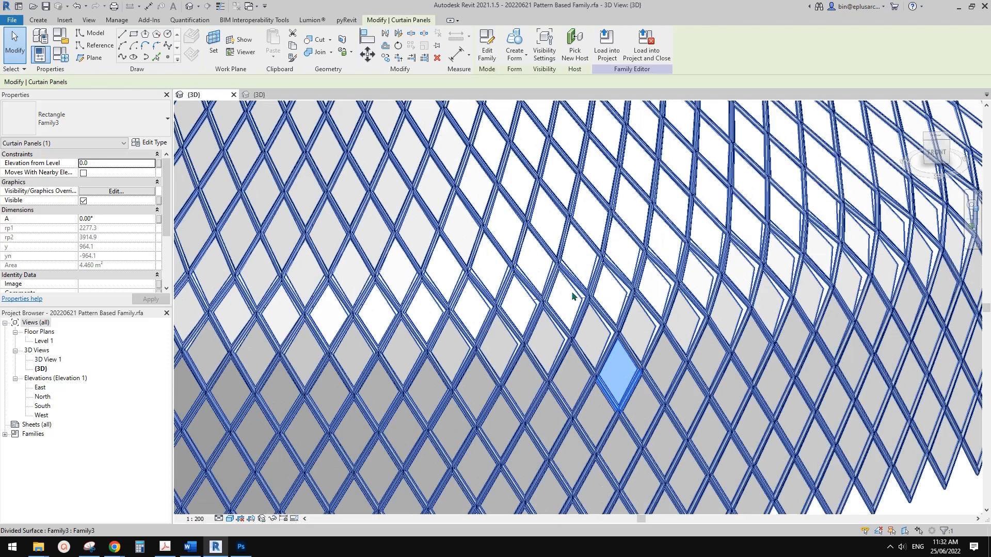
pyautogui.press('Escape')
# Compare the whole paneled facade with the single panel's geometry in the Family3 family view.
pyautogui.keyDown('shift'); pyautogui.moveTo(573, 294); pyautogui.dragTo(809, 426, button='middle'); pyautogui.keyUp('shift')
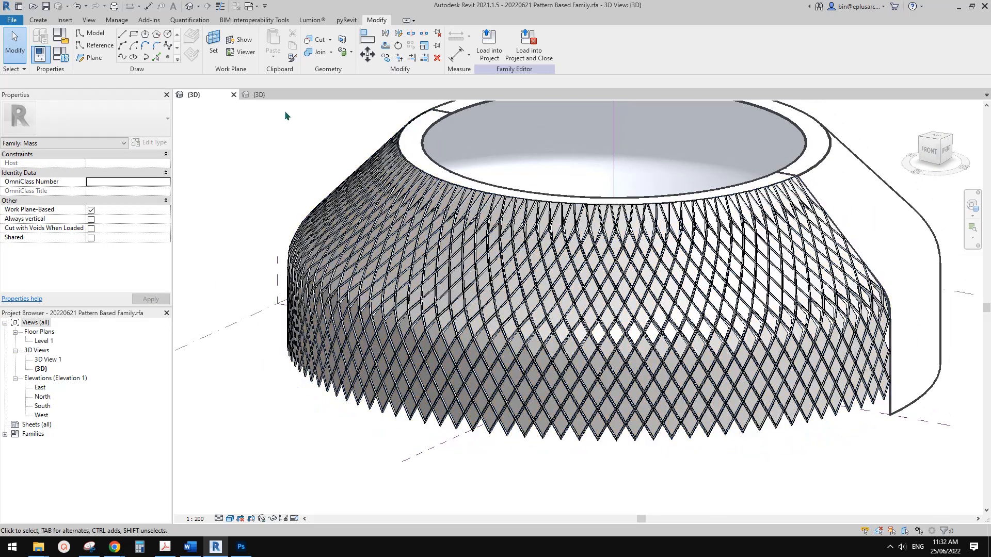
pyautogui.click(273, 95)
pyautogui.keyDown('shift'); pyautogui.moveTo(573, 305); pyautogui.dragTo(578, 369, button='middle'); pyautogui.keyUp('shift')
pyautogui.moveTo(567, 337); pyautogui.dragTo(542, 355, button='middle')
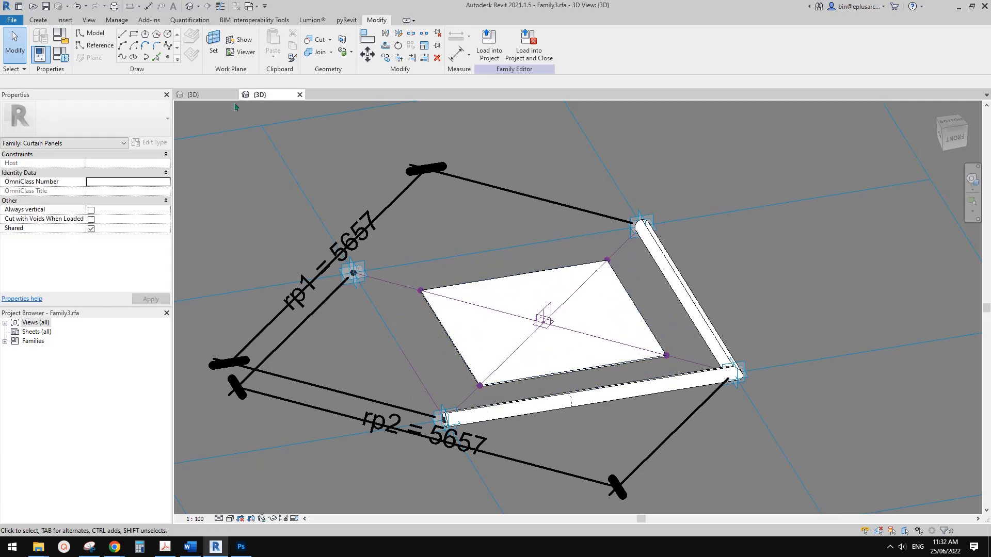
pyautogui.click(215, 99)
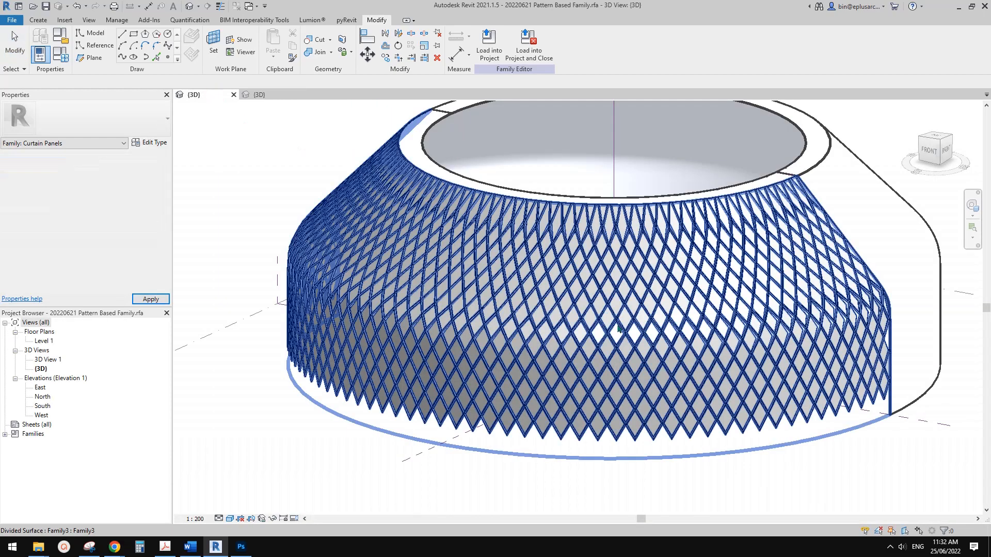
pyautogui.moveTo(635, 325); pyautogui.dragTo(686, 374, button='middle')
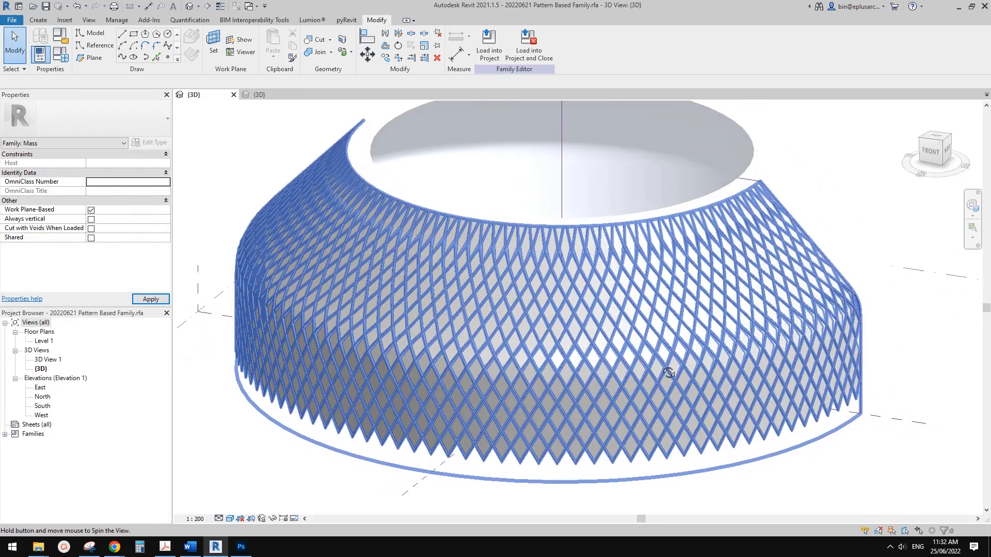
# Inspect the paneled facade, then switch to Chrome and review the Novartis facade photos in the world-architects article.
pyautogui.scroll(5, 679, 372)
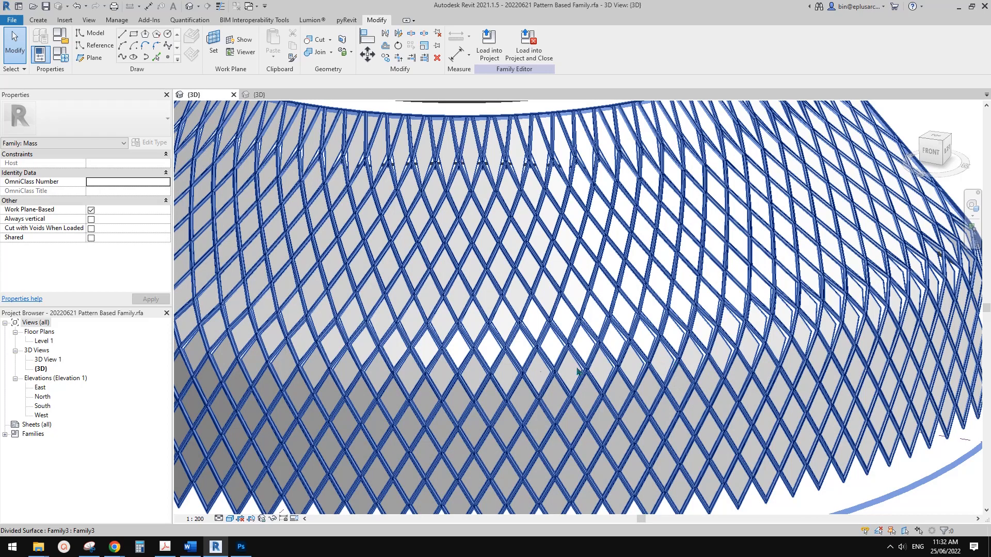
pyautogui.scroll(-3, 578, 372)
pyautogui.moveTo(114, 548)
pyautogui.click(170, 496)
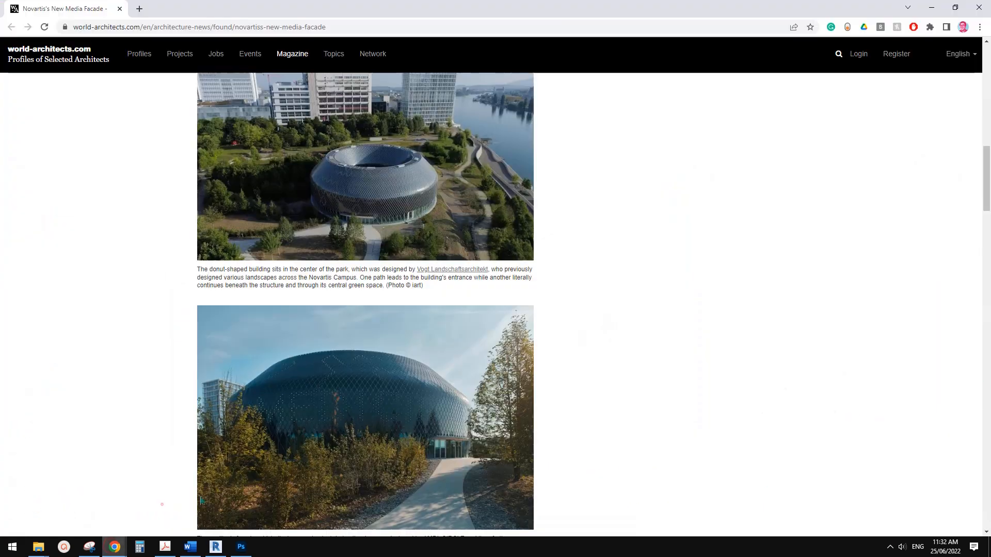
pyautogui.scroll(-10, 387, 432)
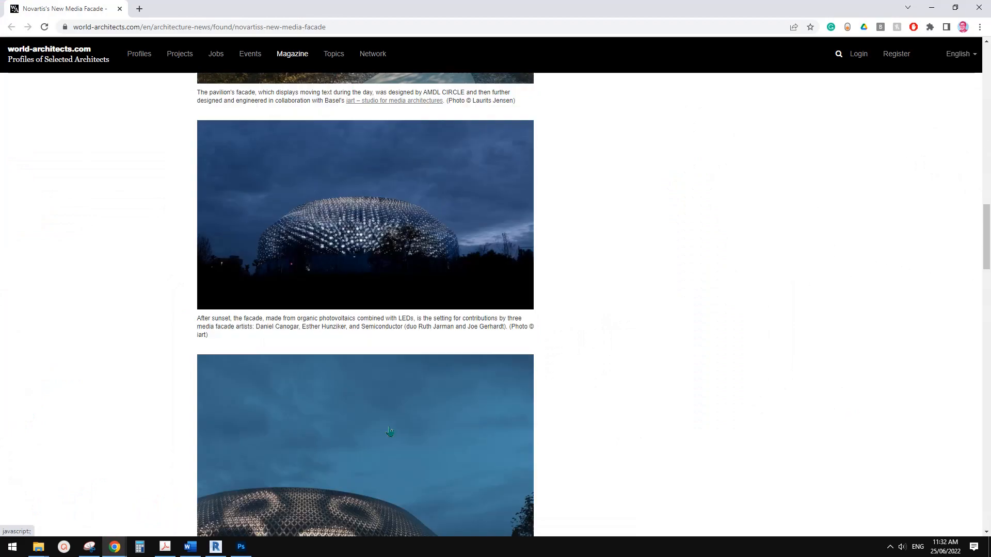
pyautogui.scroll(15, 380, 424)
pyautogui.scroll(12, 380, 424)
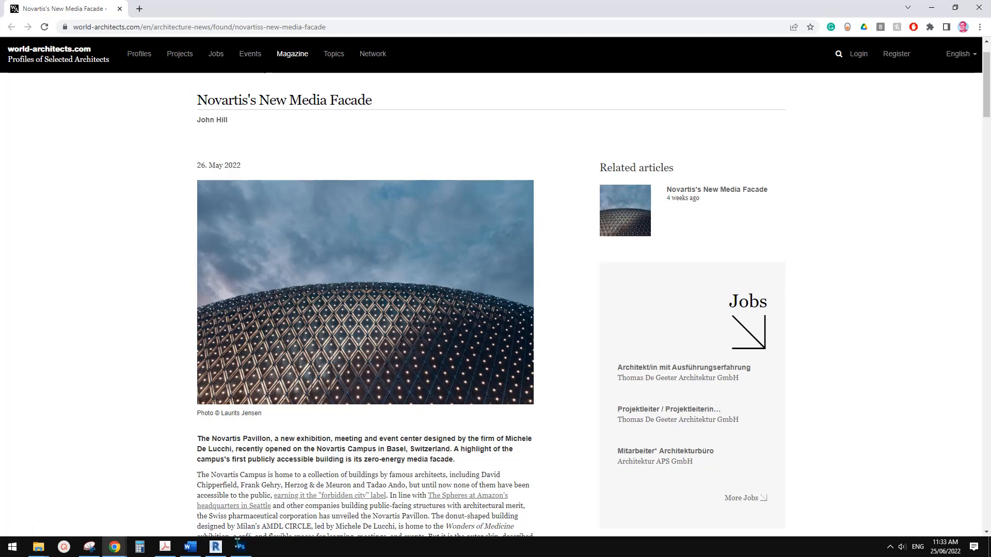
# Switch back to Revit and, in the Family3 panel, place a reference point on the infill panel's diagonal reference line.
pyautogui.click(215, 546)
pyautogui.scroll(5, 241, 107)
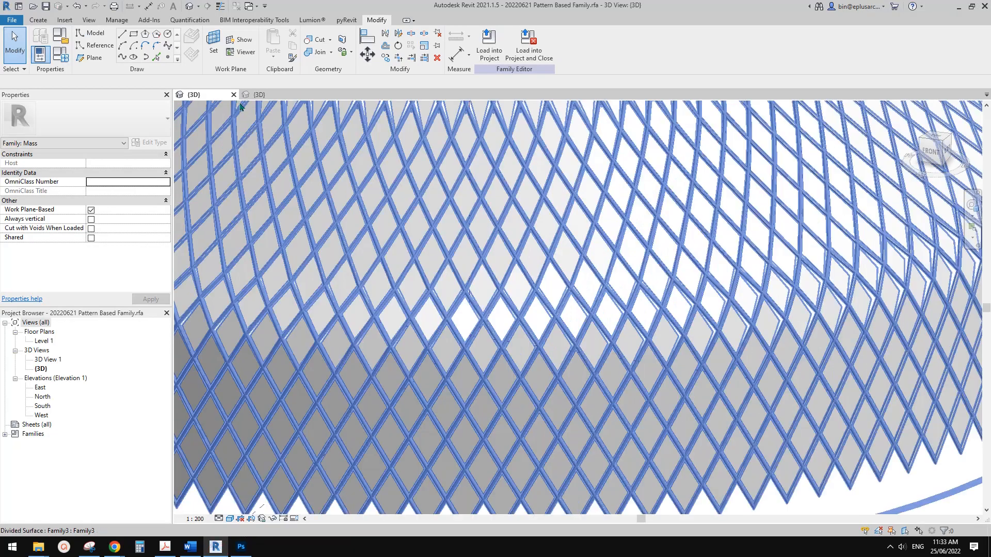
pyautogui.click(266, 95)
pyautogui.scroll(2, 570, 316)
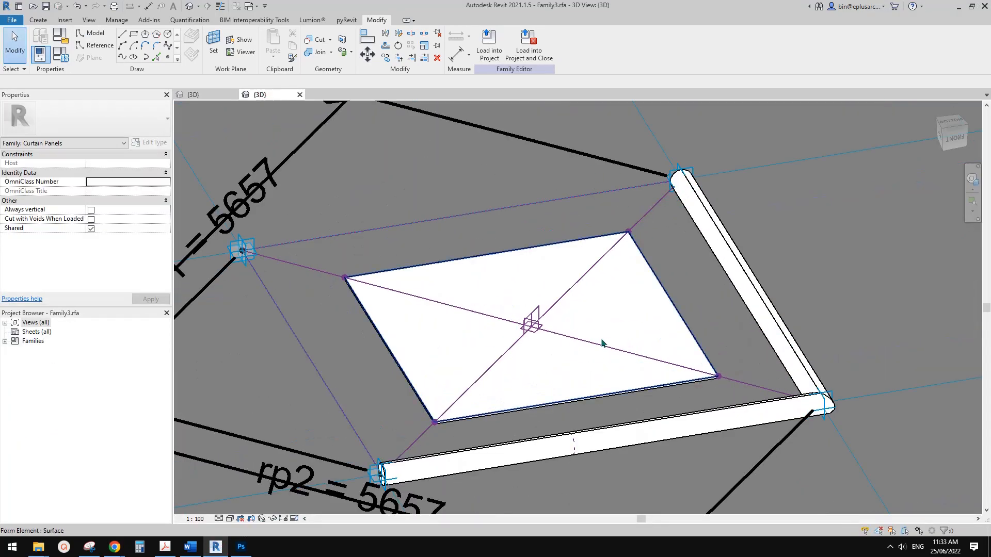
pyautogui.click(628, 353)
pyautogui.scroll(-2, 622, 349)
pyautogui.moveTo(609, 349)
pyautogui.keyDown('shift'); pyautogui.mouseDown(button='middle')
pyautogui.moveTo(671, 360)
pyautogui.moveTo(601, 350)
pyautogui.mouseUp(button='middle'); pyautogui.keyUp('shift')
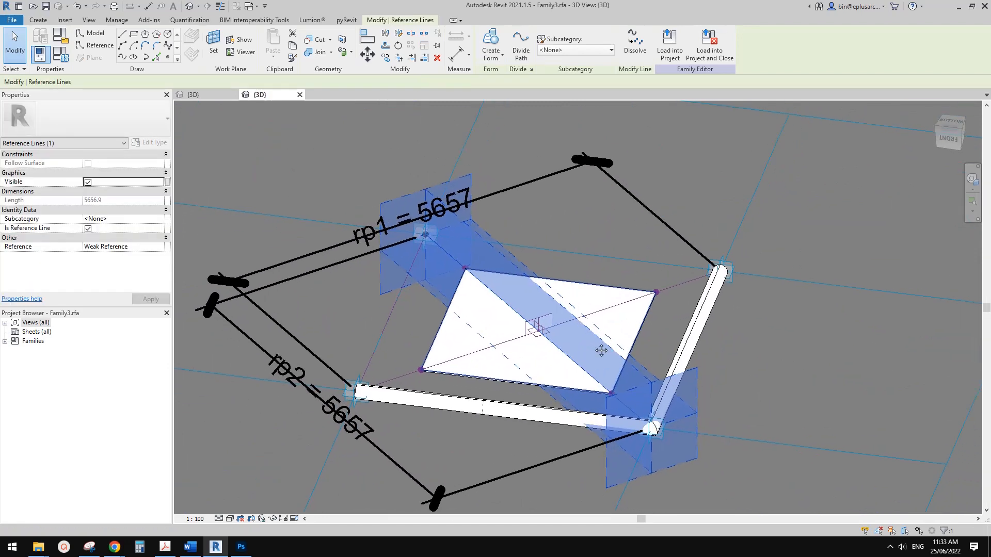
pyautogui.click(169, 57)
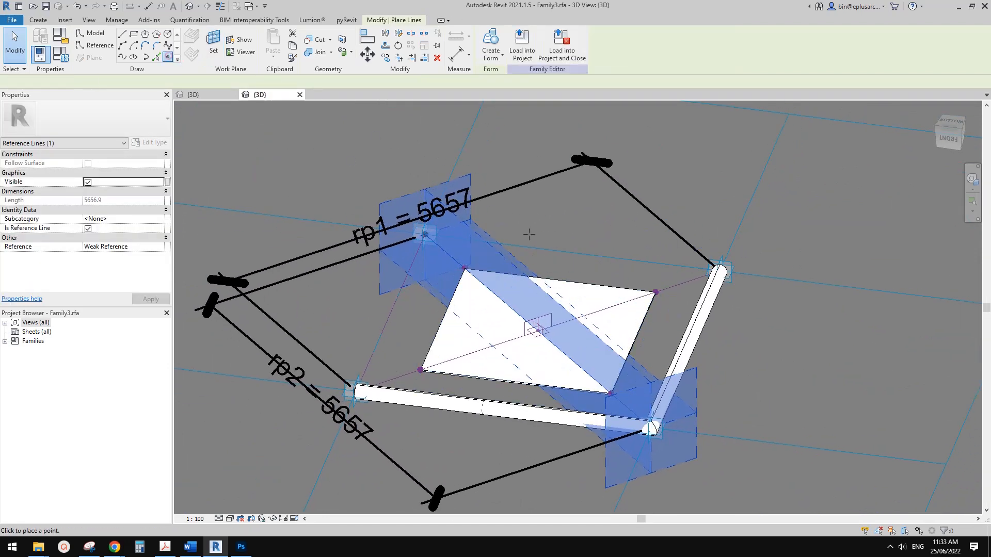
pyautogui.keyDown('shift'); pyautogui.moveTo(529, 234); pyautogui.dragTo(538, 266, button='middle'); pyautogui.keyUp('shift')
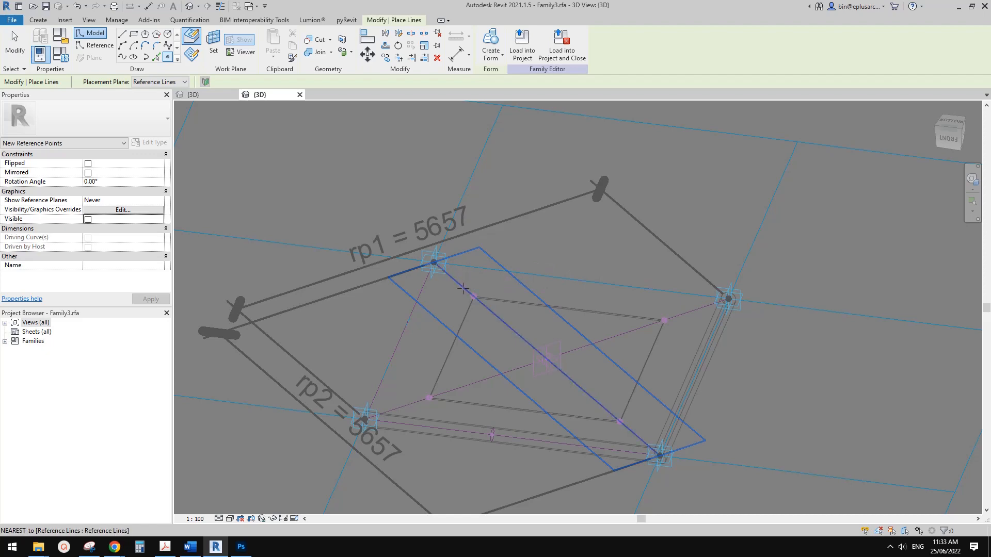
pyautogui.click(462, 287)
pyautogui.press('Escape')
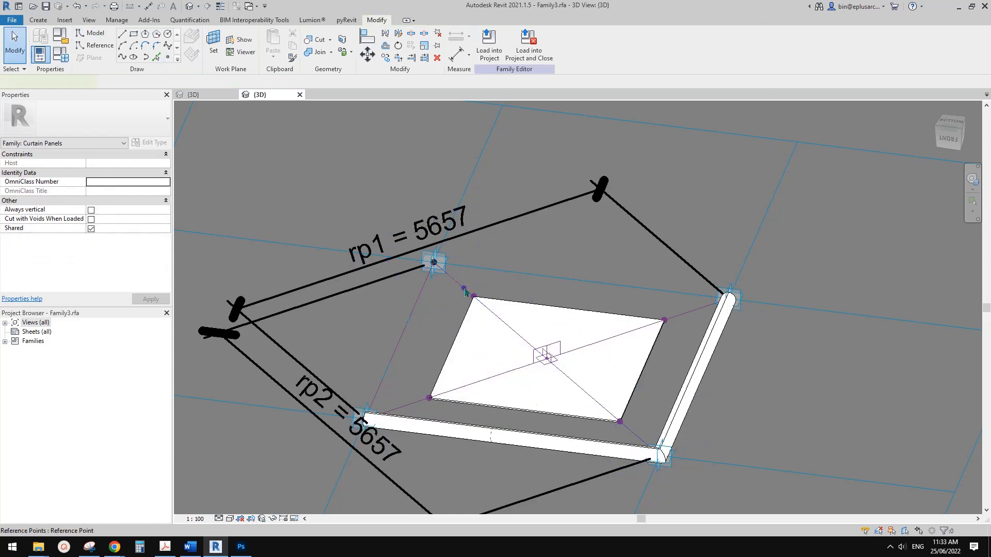
# Slide the new reference point along the diagonal onto the infill panel, to a normalized curve parameter of about 0.70.
pyautogui.click(464, 290)
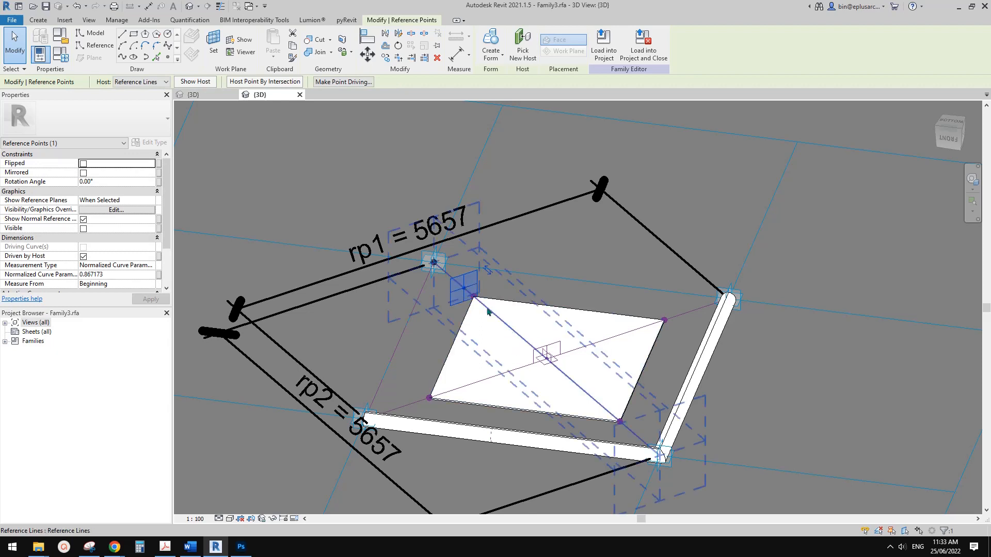
pyautogui.click(121, 278)
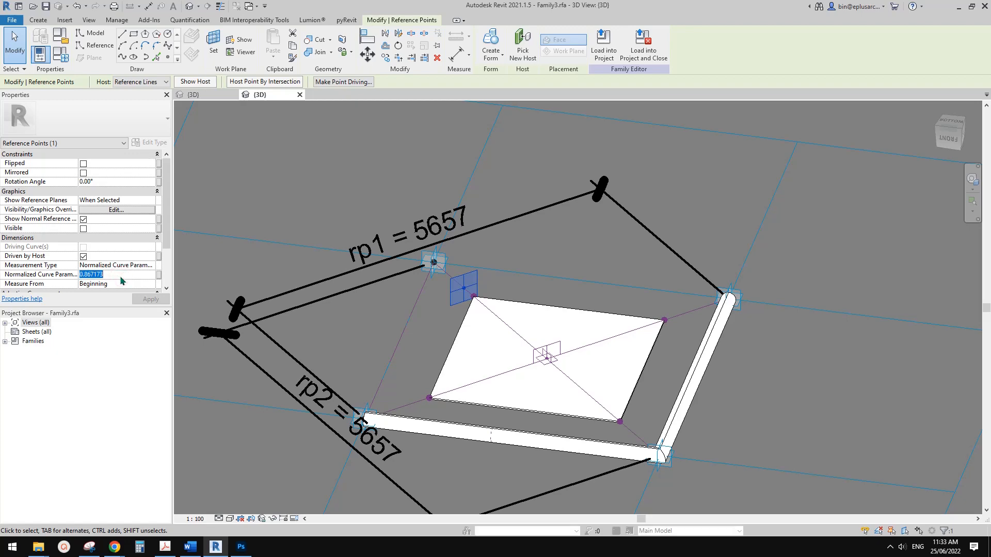
pyautogui.keyDown('shift'); pyautogui.moveTo(733, 361); pyautogui.dragTo(651, 327, button='middle'); pyautogui.keyUp('shift')
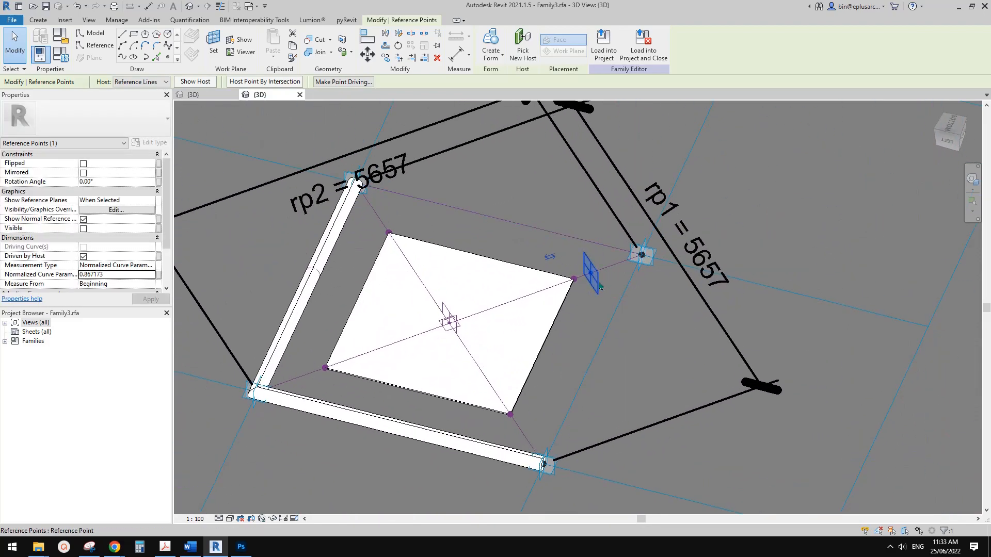
pyautogui.scroll(1, 596, 284)
pyautogui.scroll(1, 597, 285)
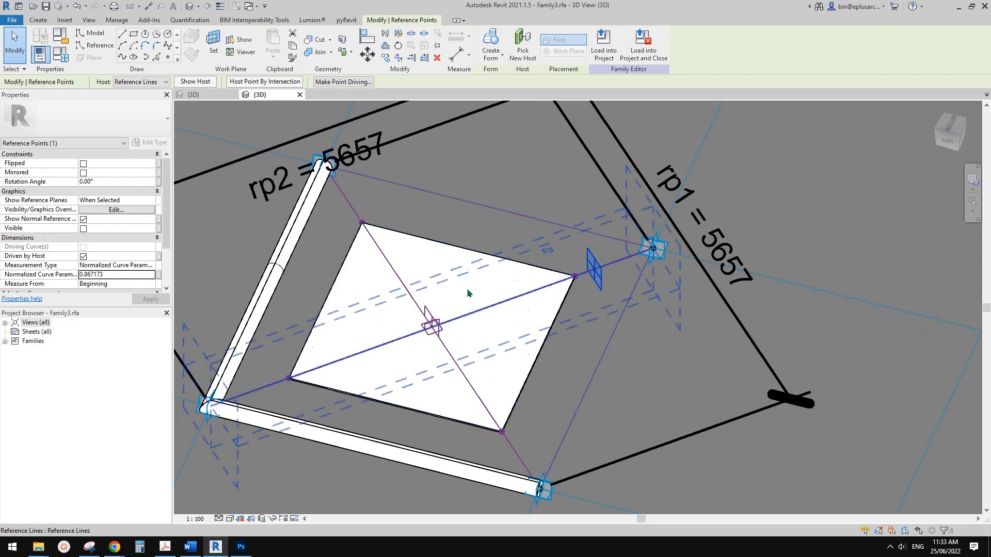
pyautogui.moveTo(598, 283); pyautogui.dragTo(528, 300)
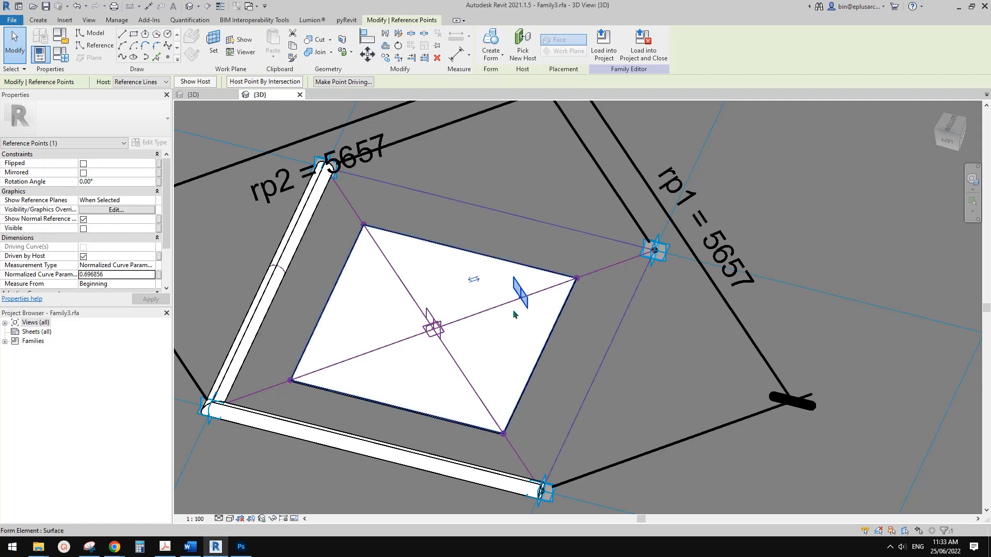
pyautogui.scroll(-2, 577, 283)
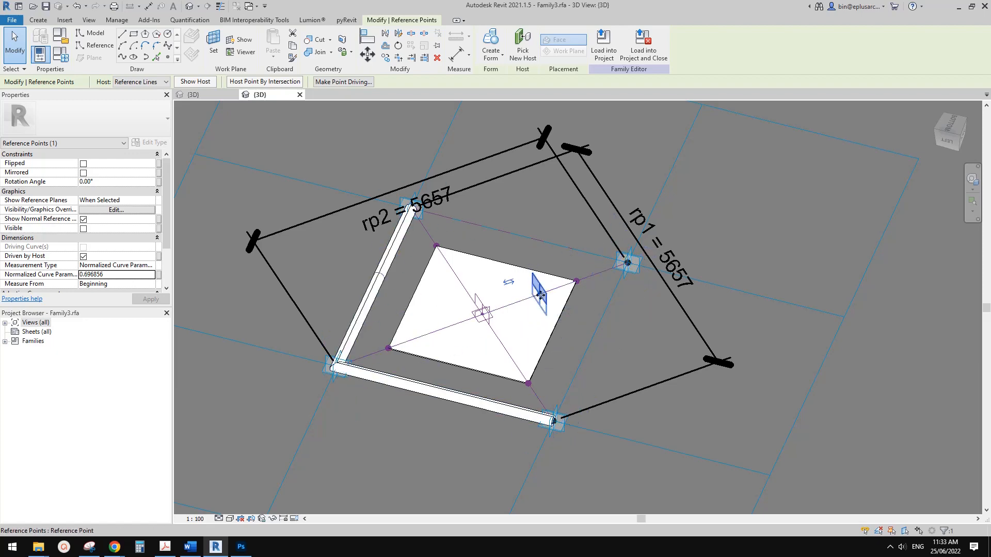
pyautogui.scroll(1, 537, 295)
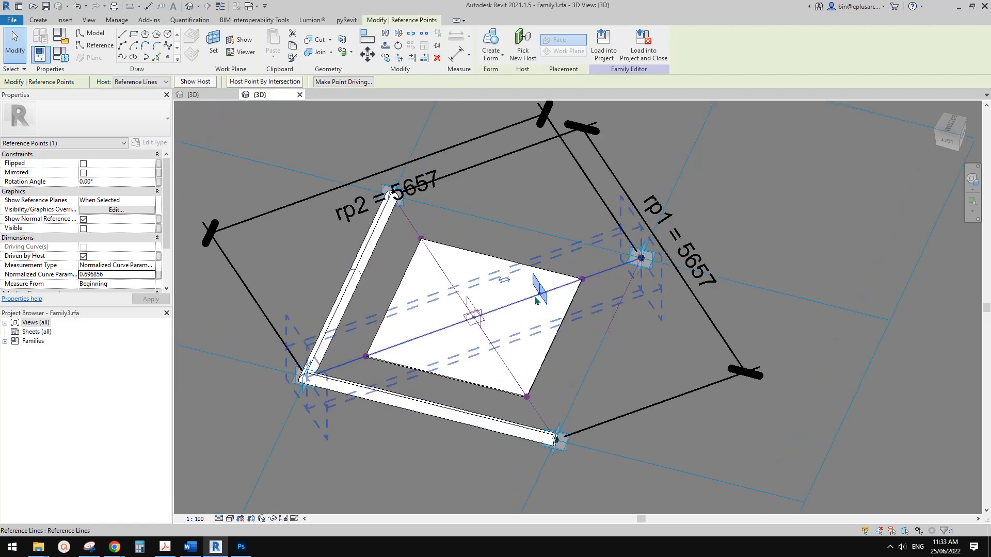
# Try 0.6 as the reference point's normalized curve parameter, then set it to 0.7.
pyautogui.click(134, 277)
pyautogui.press('BackSpace')
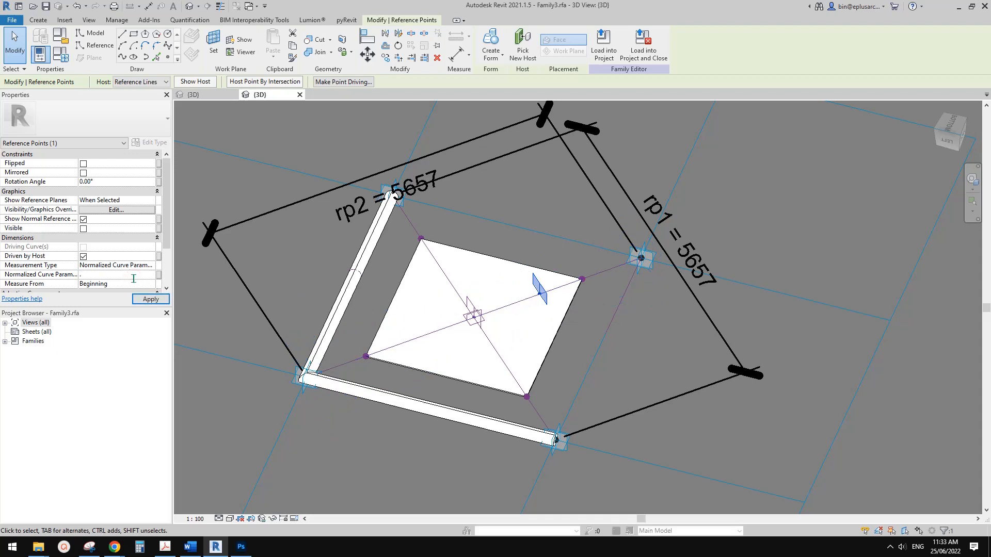
pyautogui.click(146, 302)
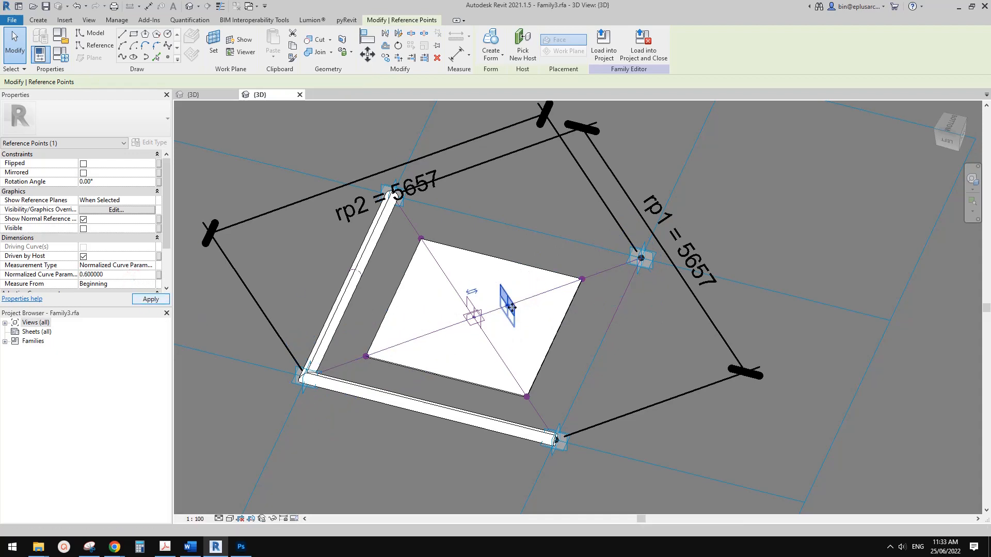
pyautogui.click(128, 274)
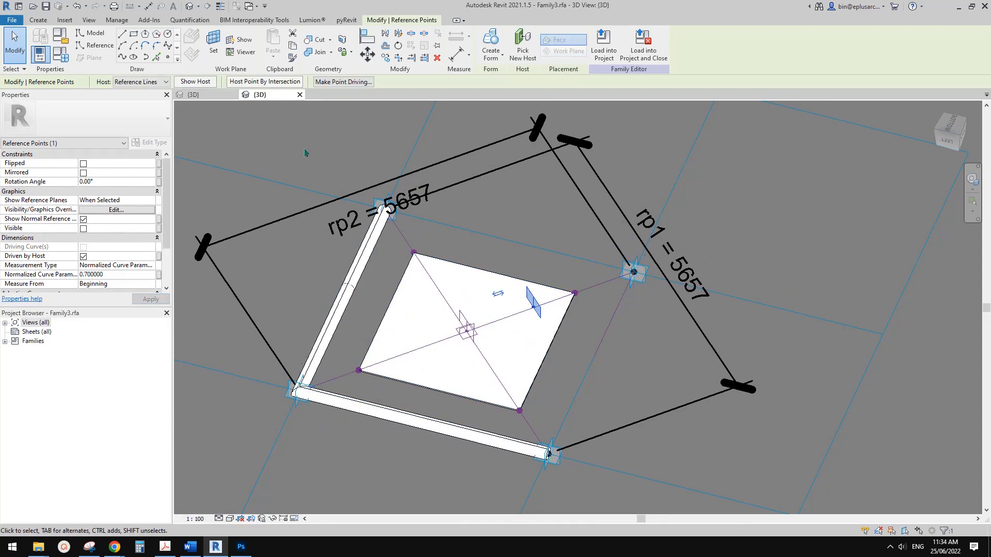
# Draw a reference-line circle of about 200 mm radius centered on the new point, using the point's plane parallel to the panel.
pyautogui.click(94, 45)
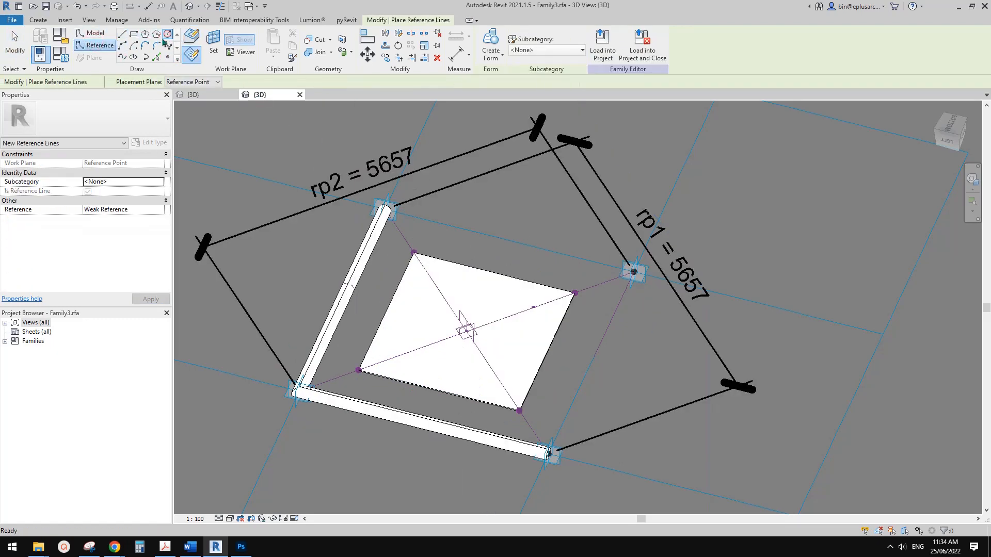
pyautogui.press('Escape')
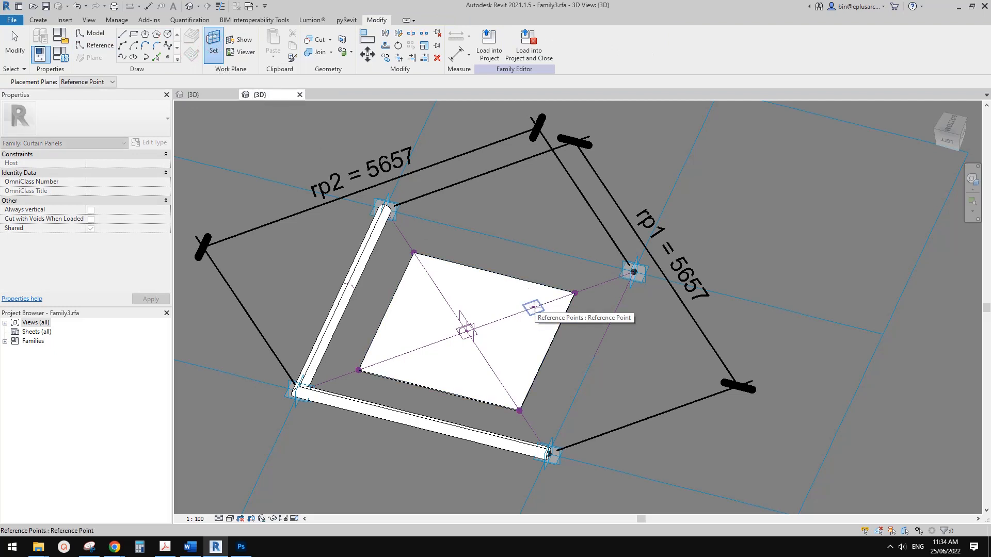
pyautogui.press('Return')
pyautogui.click(535, 309)
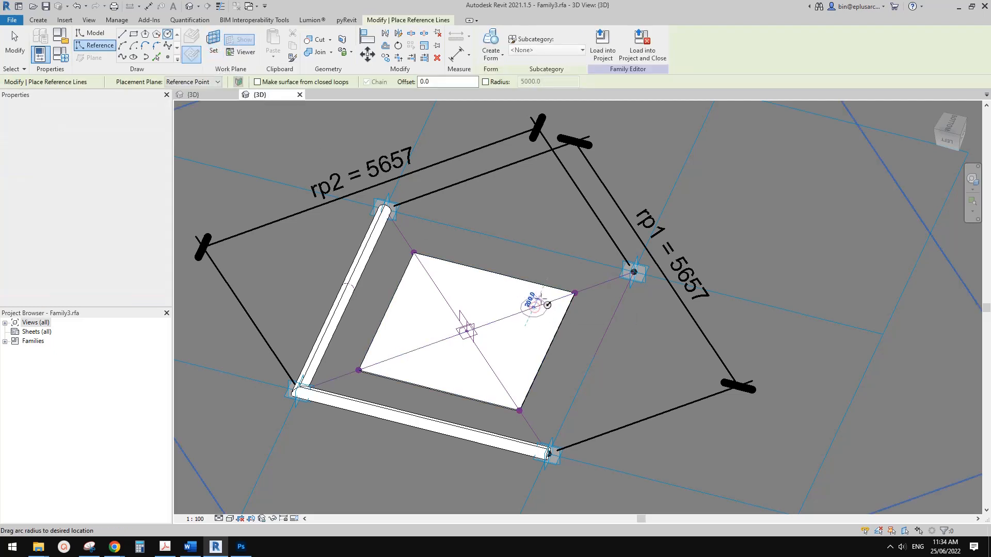
pyautogui.scroll(3, 544, 306)
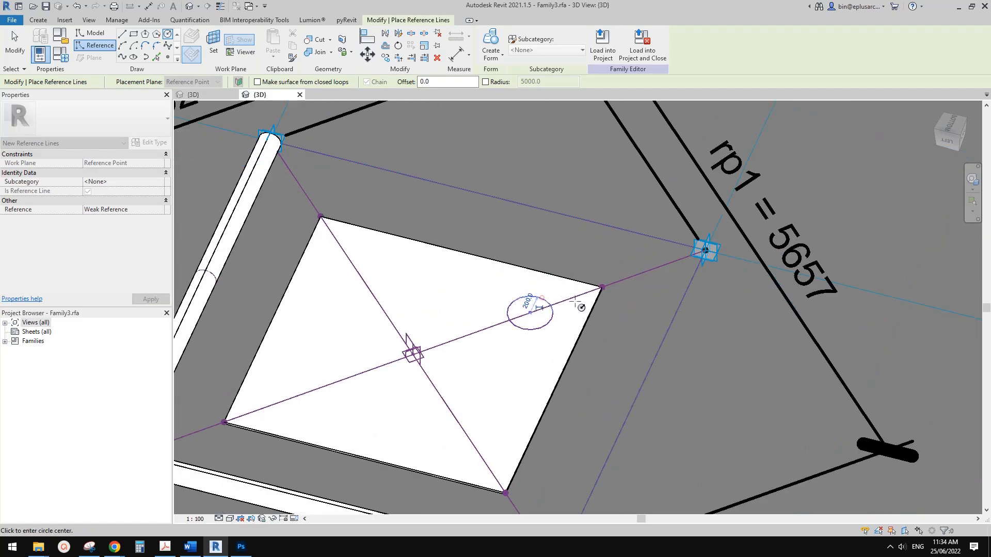
pyautogui.click(558, 316)
pyautogui.scroll(-4, 544, 334)
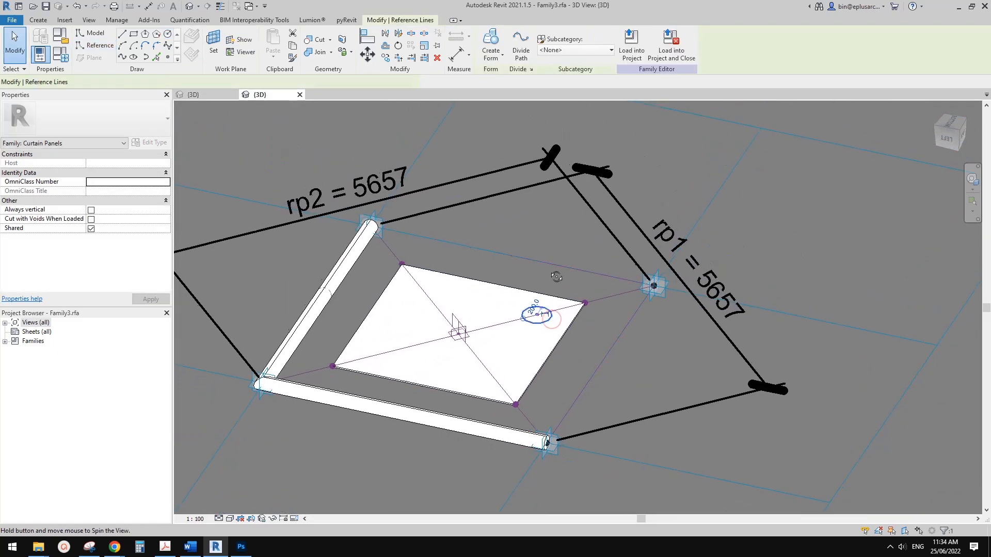
# Create a solid cylinder form from the circle with a positive offset of 200.
pyautogui.press('Escape')
pyautogui.press('Escape')
pyautogui.click(490, 44)
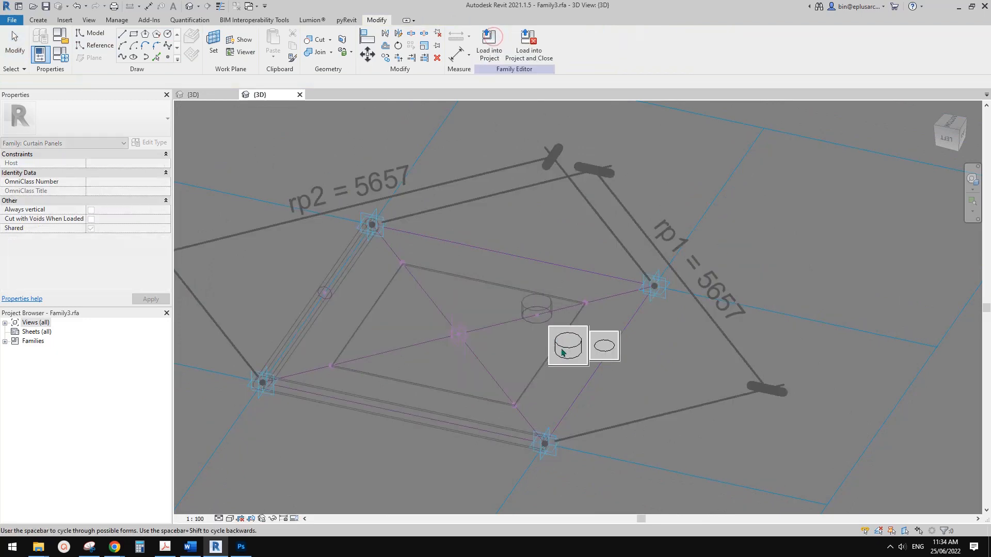
pyautogui.click(560, 347)
pyautogui.keyDown('shift'); pyautogui.moveTo(554, 332); pyautogui.dragTo(568, 274, button='middle'); pyautogui.keyUp('shift')
pyautogui.click(489, 238)
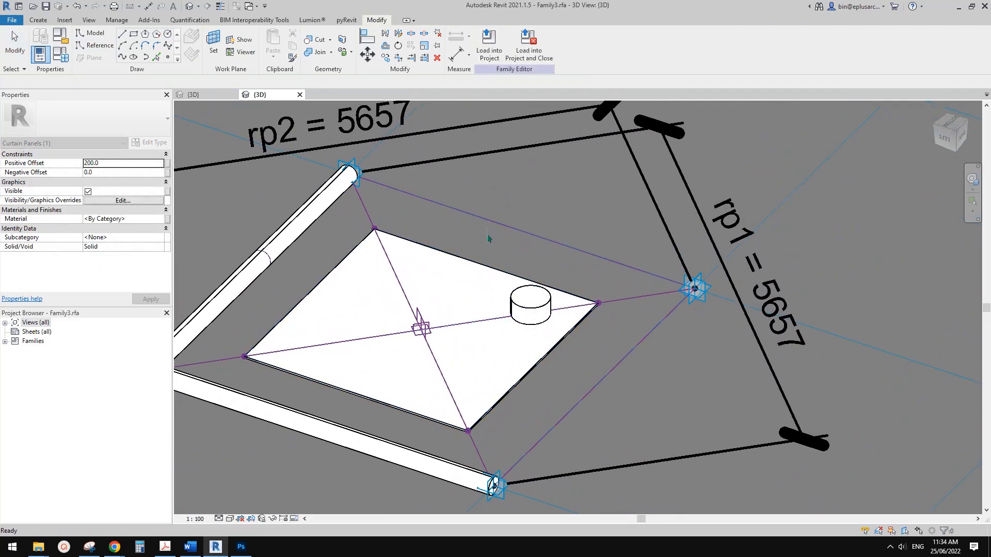
# Copy the cylinder together with its circle and reference point to a free spot outside the infill panel.
pyautogui.moveTo(499, 221); pyautogui.dragTo(571, 351)
pyautogui.press('m')
pyautogui.press('v')
pyautogui.click(547, 273)
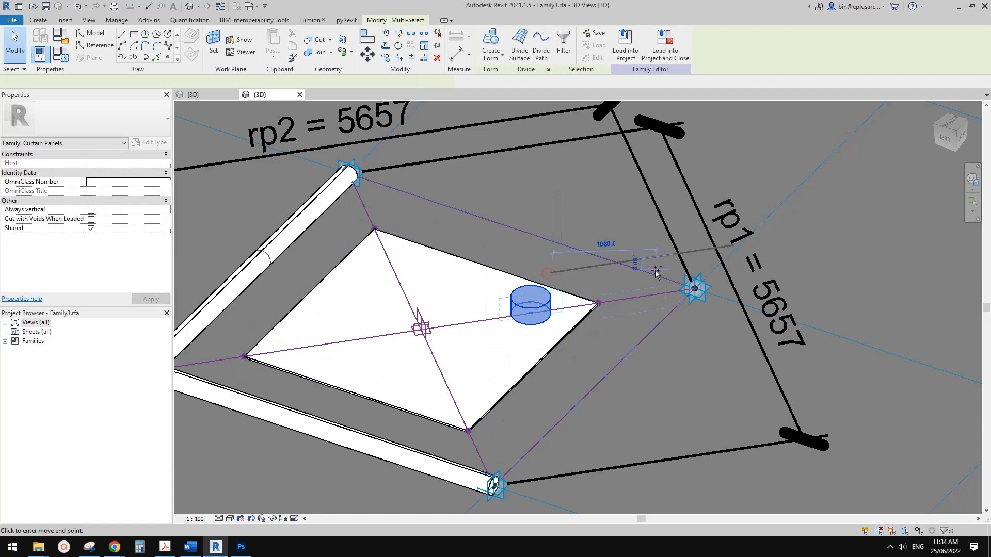
pyautogui.click(682, 346)
pyautogui.click(677, 337)
pyautogui.keyDown('shift'); pyautogui.moveTo(675, 310); pyautogui.dragTo(695, 372, button='middle'); pyautogui.keyUp('shift')
pyautogui.keyDown('shift'); pyautogui.moveTo(670, 438); pyautogui.dragTo(821, 438, button='middle'); pyautogui.keyUp('shift')
# Rehost the copied cylinder's reference point on the panel's diagonal reference line and set its normalized curve parameter to 0.3.
pyautogui.click(666, 422)
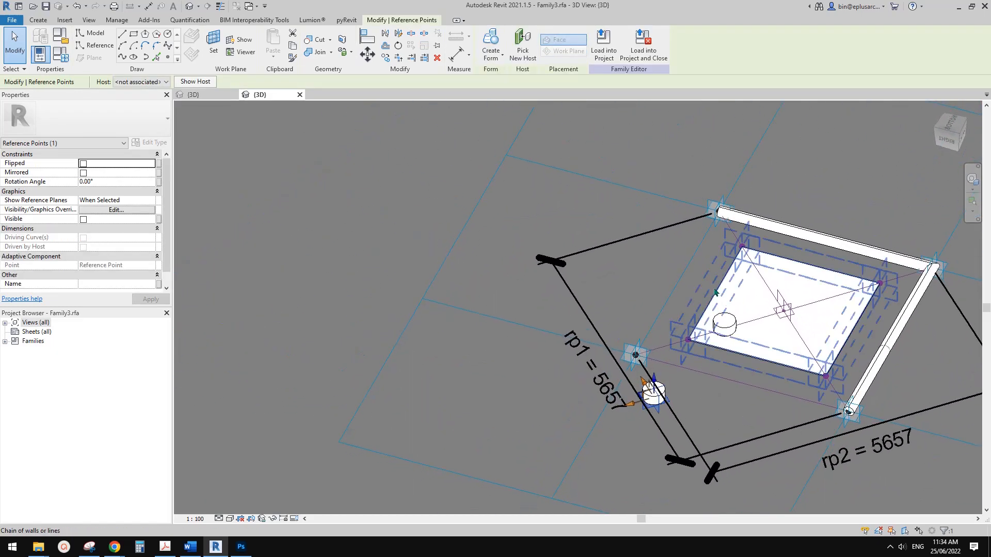
pyautogui.click(522, 46)
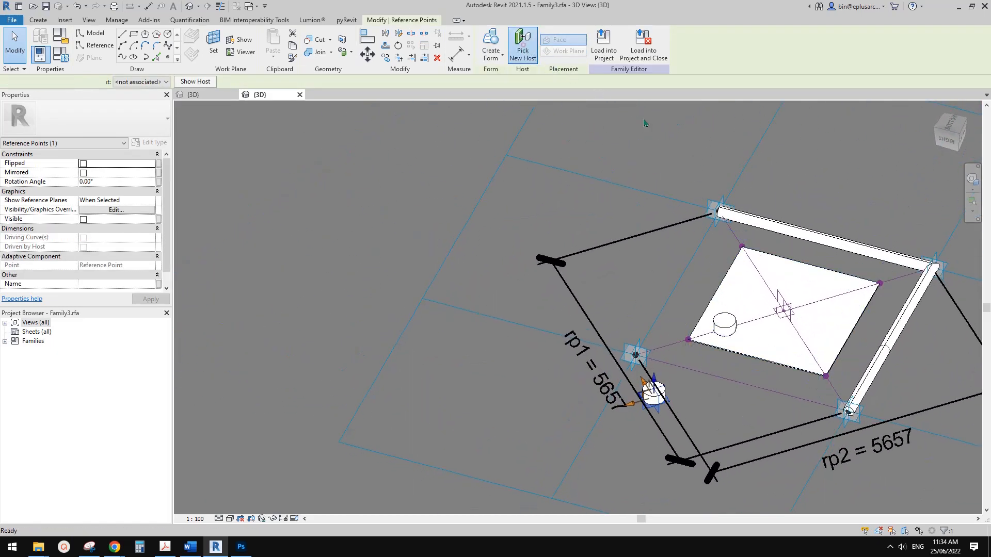
pyautogui.click(896, 284)
pyautogui.keyDown('shift'); pyautogui.moveTo(898, 287); pyautogui.dragTo(847, 174, button='middle'); pyautogui.keyUp('shift')
pyautogui.scroll(2, 774, 421)
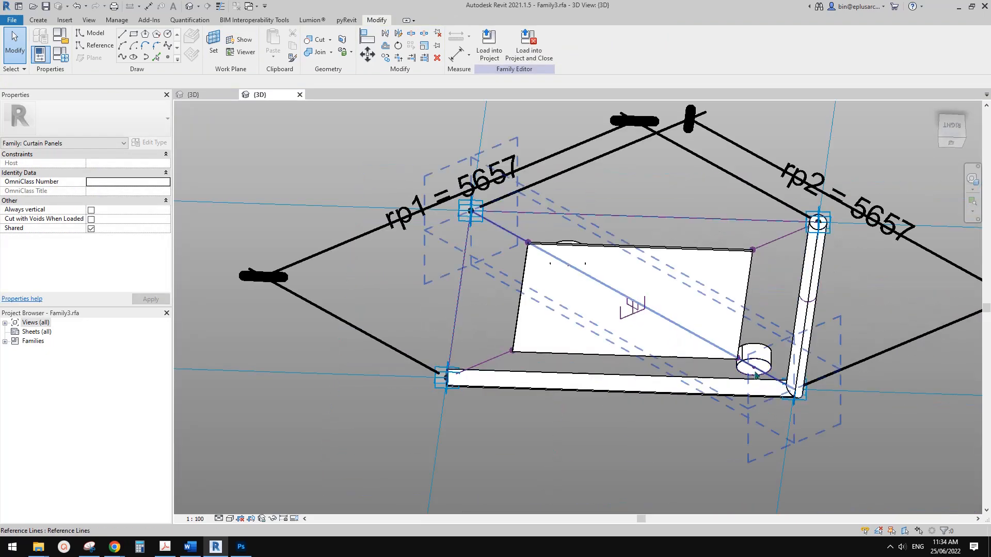
pyautogui.click(754, 368)
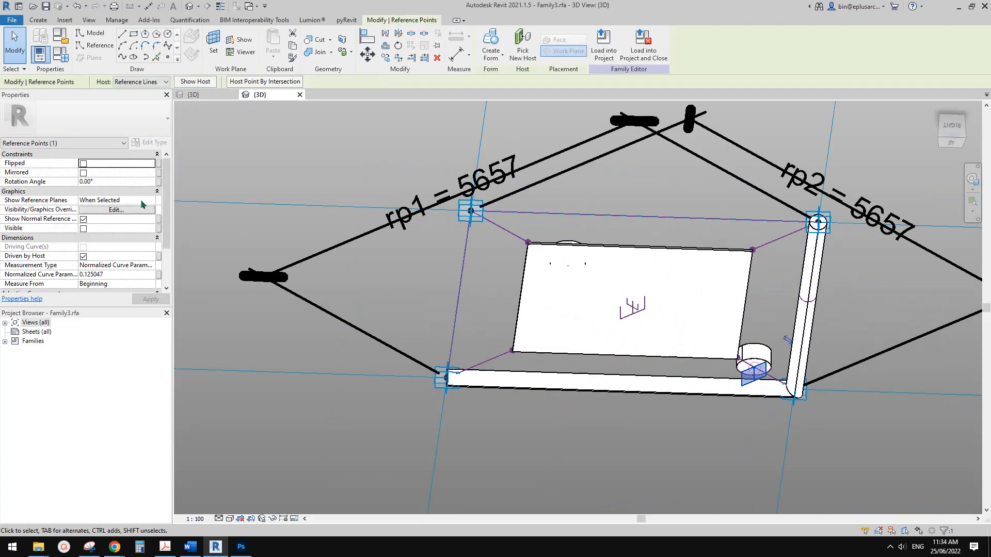
pyautogui.click(133, 276)
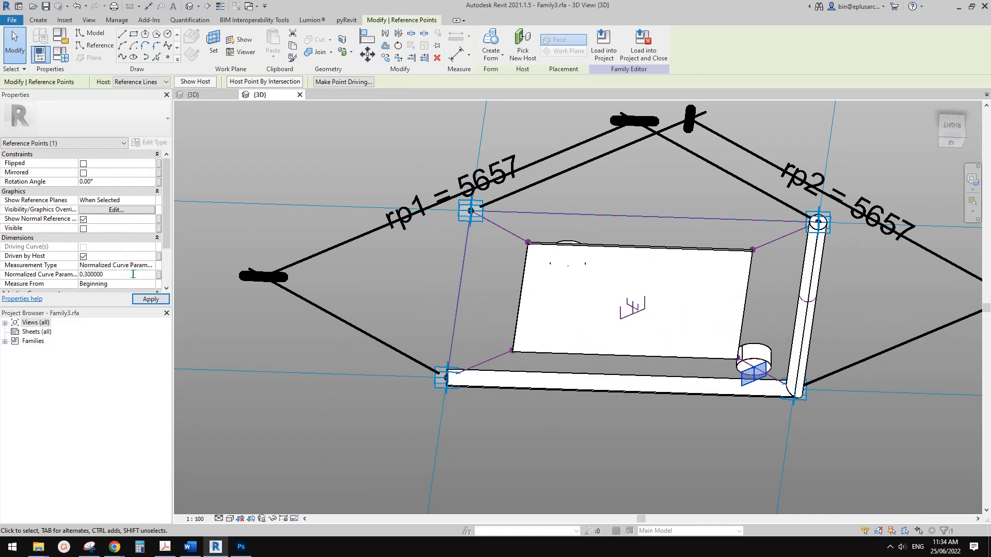
pyautogui.keyDown('shift'); pyautogui.moveTo(621, 254); pyautogui.dragTo(730, 346, button='middle'); pyautogui.keyUp('shift')
# Set the panel family's x parameter to 500 and apply it.
pyautogui.click(61, 52)
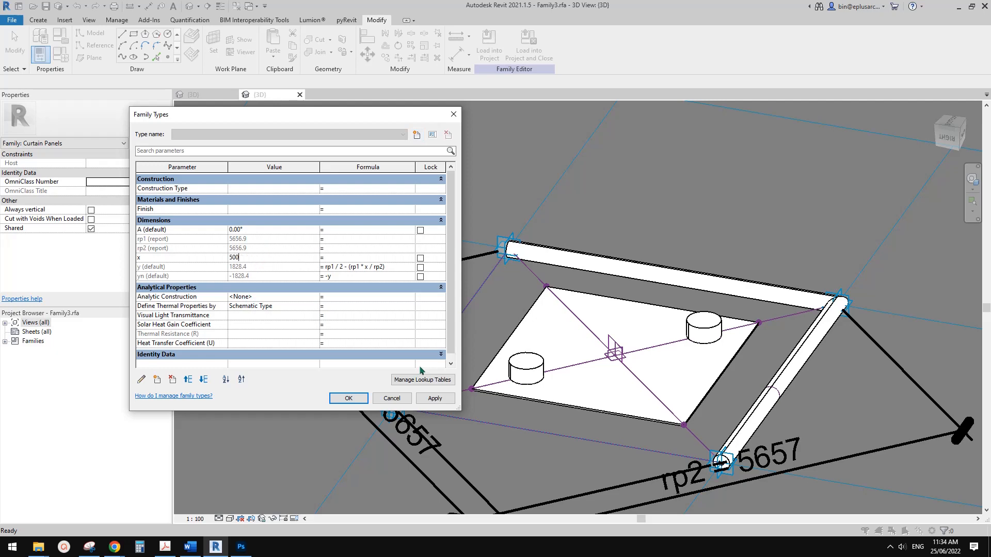
pyautogui.click(435, 398)
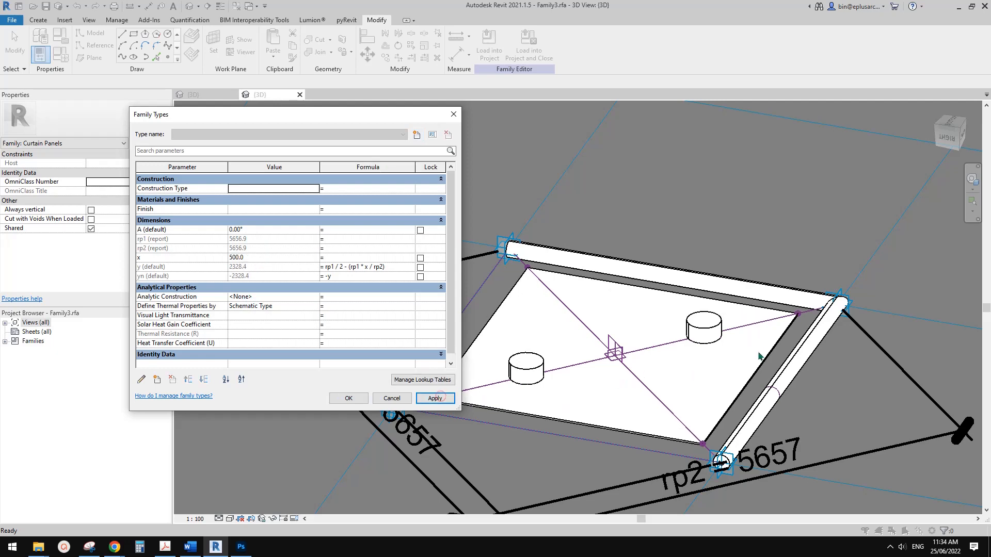
# Confirm the family parameters and set the positive offset of both light cylinders to 50.
pyautogui.click(348, 399)
pyautogui.click(526, 361)
pyautogui.click(708, 325)
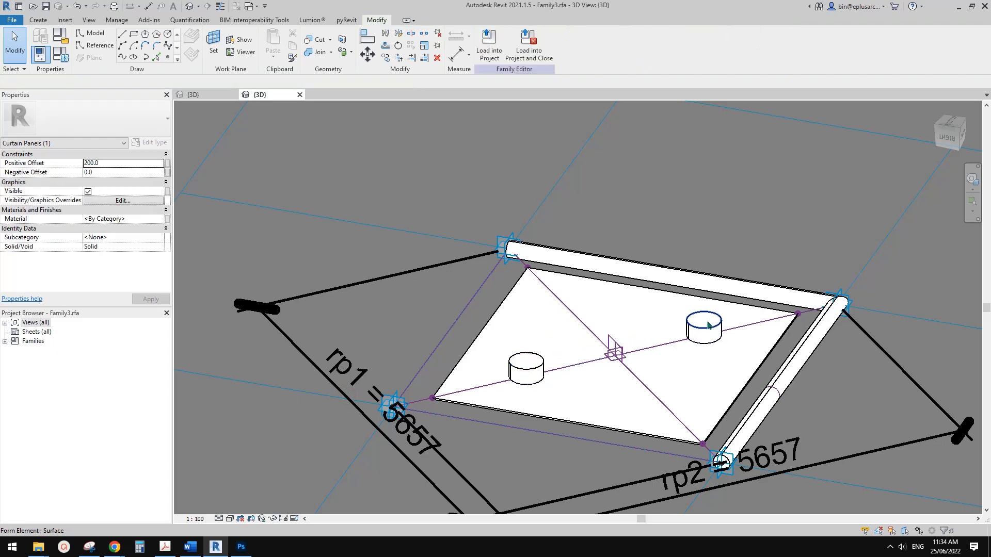
pyautogui.keyDown('ctrl'); pyautogui.click(526, 359); pyautogui.keyUp('ctrl')
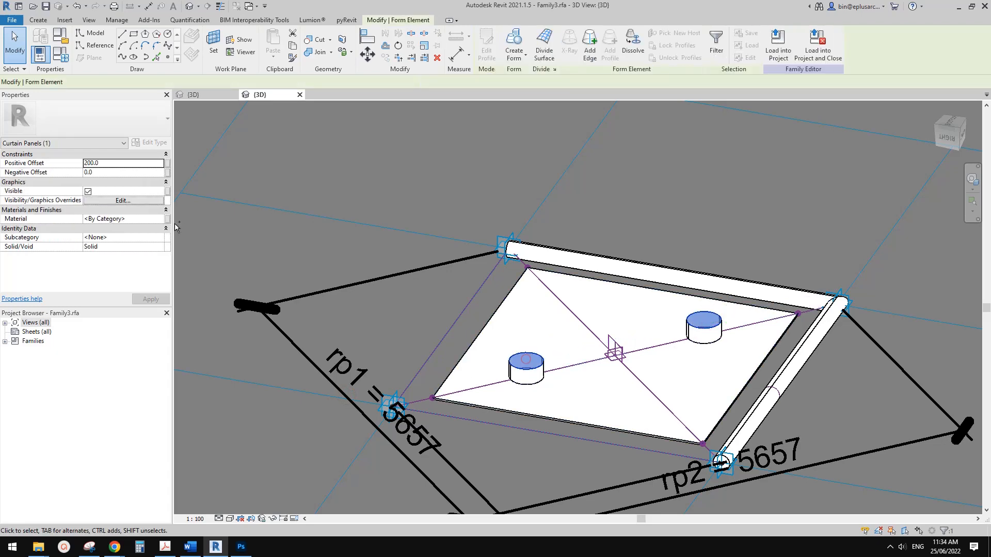
pyautogui.click(122, 165)
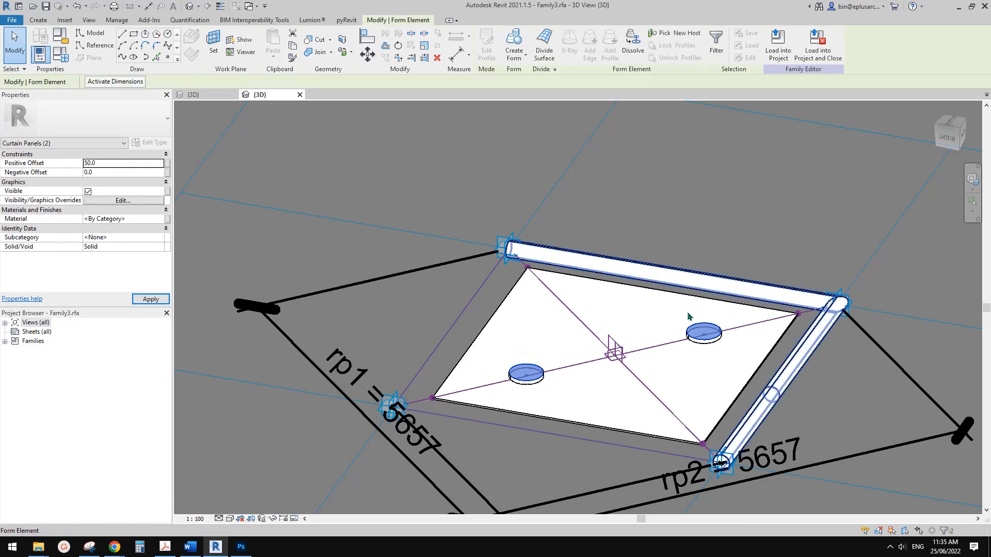
pyautogui.press('Escape')
# Load the panel family into the facade mass model, overwriting the existing version, and inspect the lights on the divided surface.
pyautogui.scroll(-1, 686, 340)
pyautogui.keyDown('shift'); pyautogui.moveTo(686, 340); pyautogui.dragTo(640, 356, button='middle'); pyautogui.keyUp('shift')
pyautogui.click(483, 47)
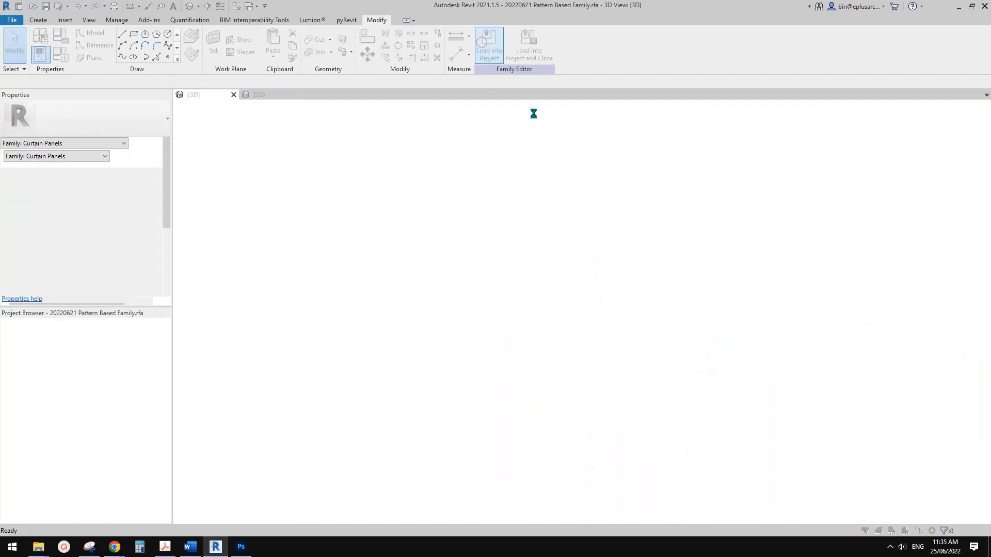
pyautogui.click(478, 241)
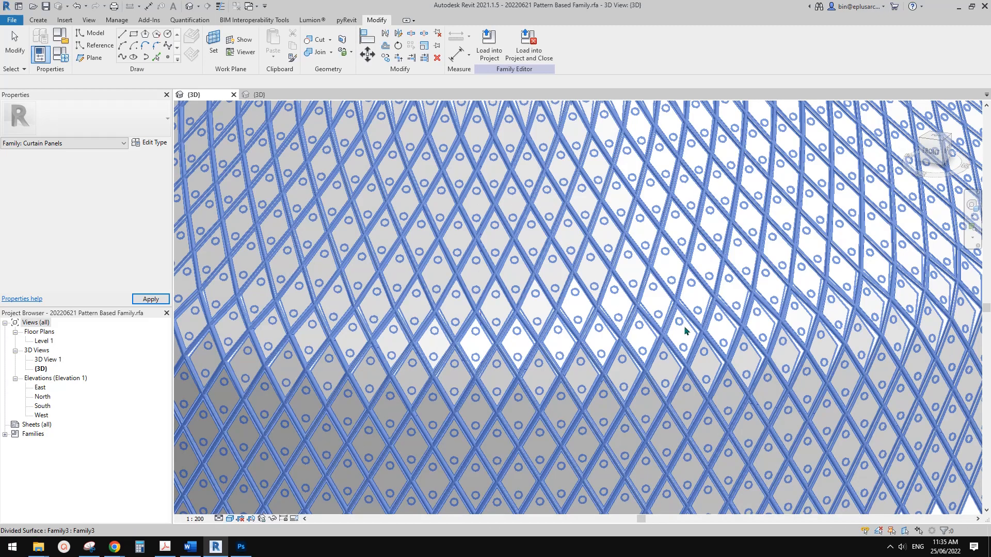
pyautogui.scroll(-3, 857, 385)
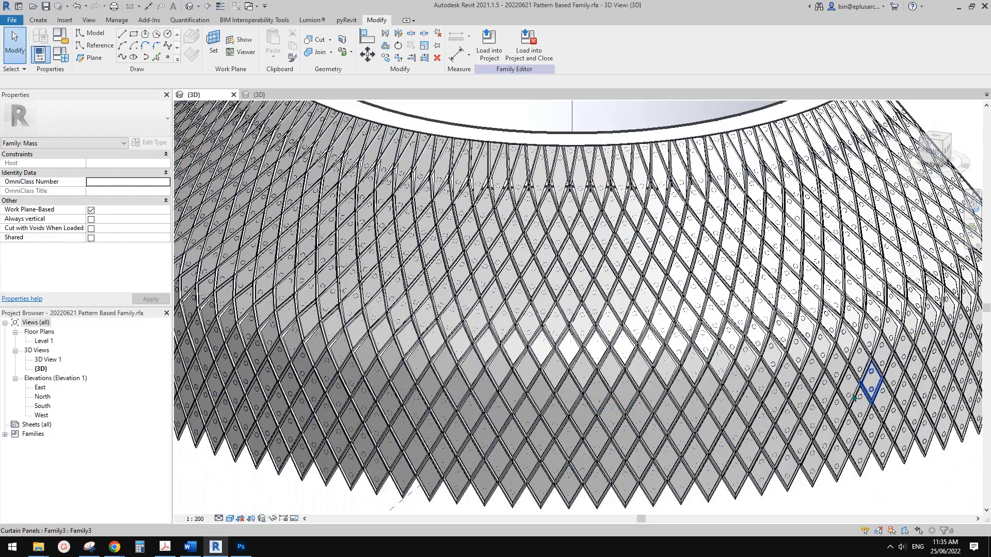
pyautogui.scroll(-4, 854, 397)
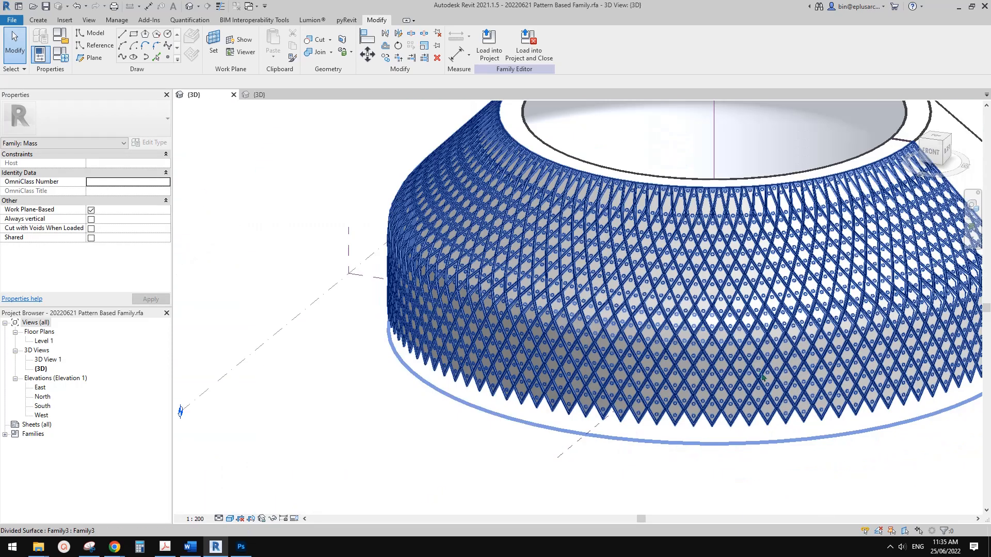
pyautogui.keyDown('shift'); pyautogui.moveTo(828, 449); pyautogui.dragTo(784, 412, button='middle'); pyautogui.keyUp('shift')
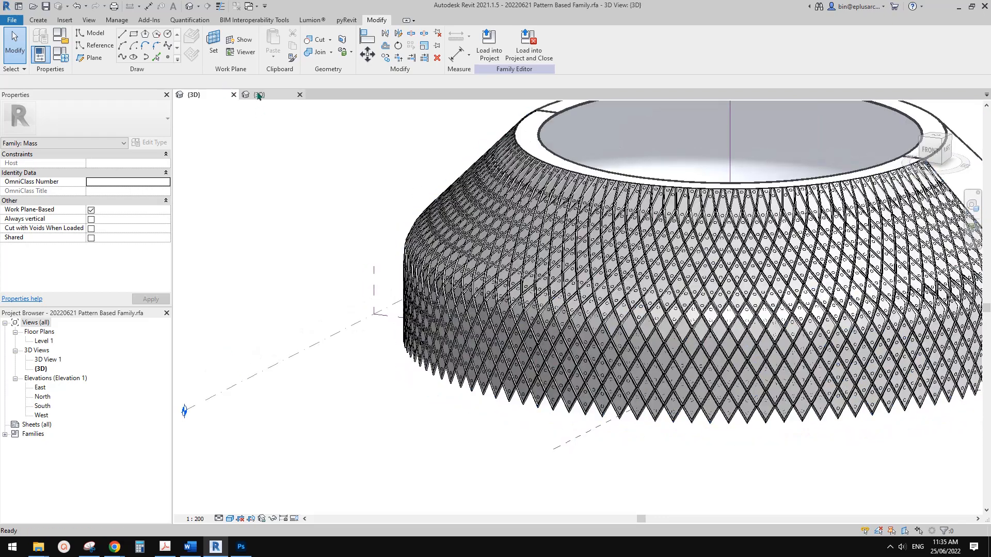
# In the panel family, set both light cylinders' positive offset to 0 and negative offset to 50.
pyautogui.click(259, 94)
pyautogui.scroll(1, 571, 313)
pyautogui.click(545, 326)
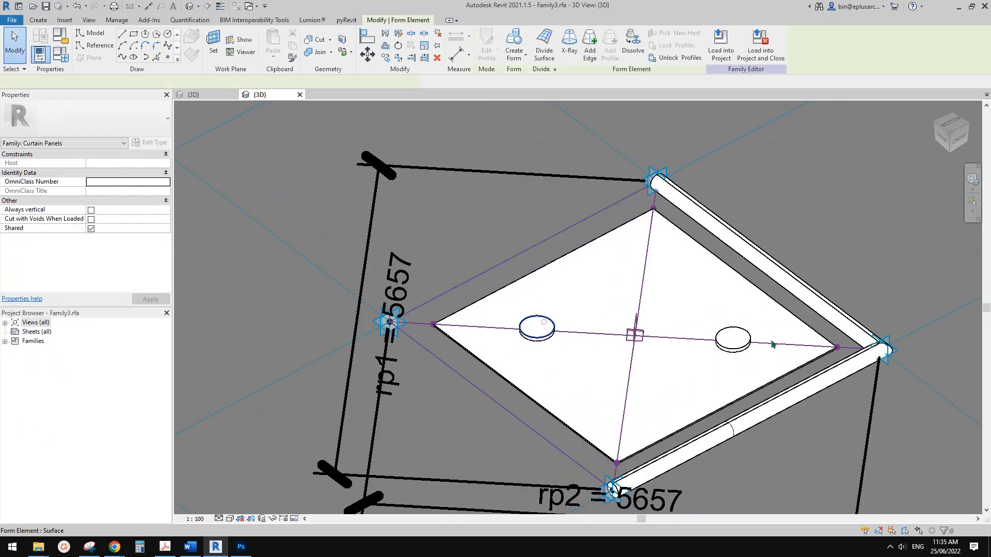
pyautogui.keyDown('ctrl'); pyautogui.click(735, 338); pyautogui.keyUp('ctrl')
pyautogui.click(110, 164)
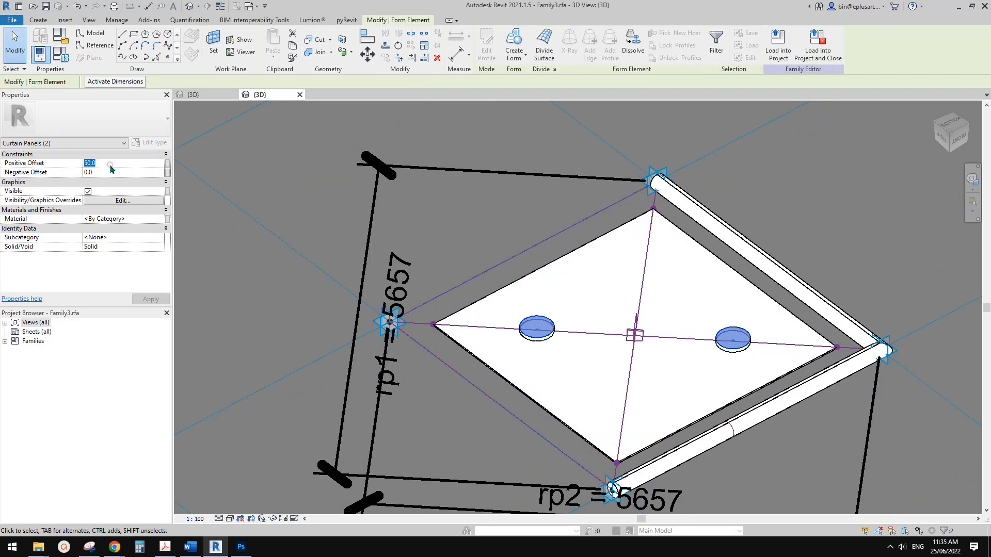
pyautogui.click(112, 170)
pyautogui.write('5')
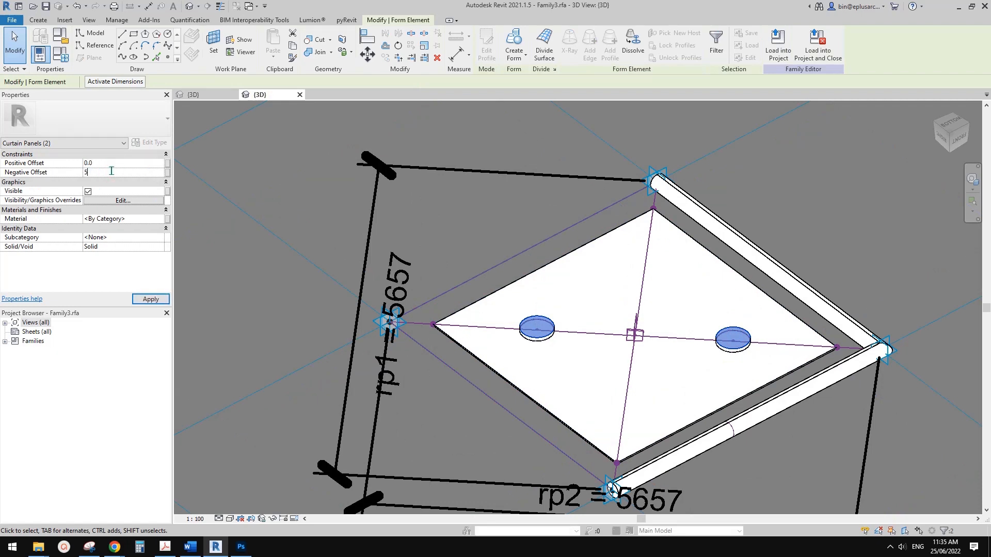
pyautogui.write('0')
pyautogui.click(563, 227)
# Reload the panel family into the facade model, overwriting the existing version and its parameter values, and review the facade.
pyautogui.click(491, 51)
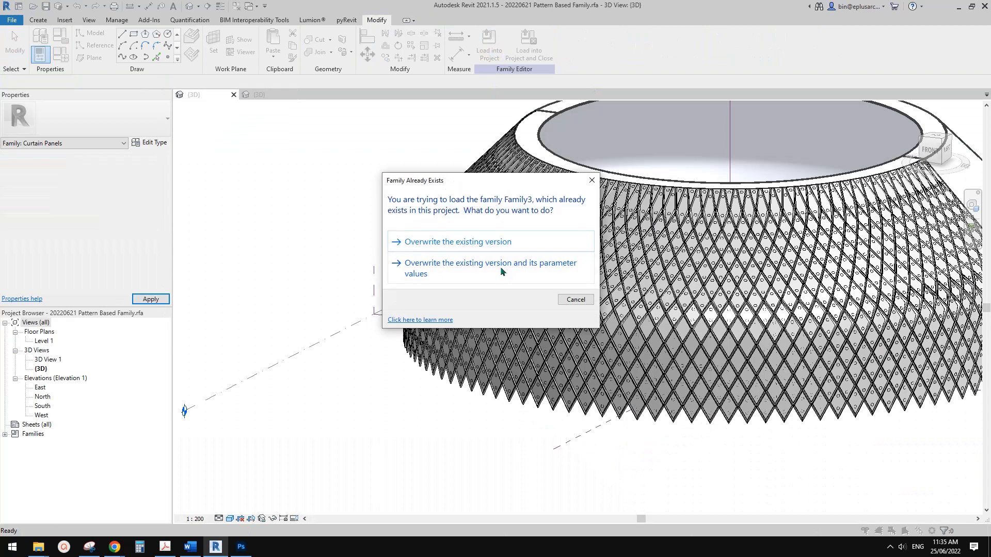
pyautogui.click(500, 266)
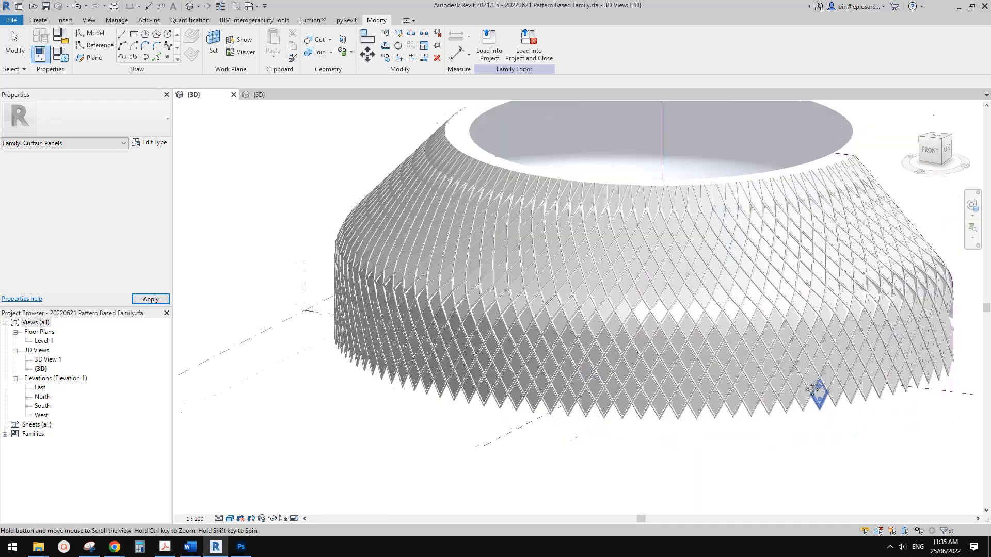
pyautogui.moveTo(827, 373)
pyautogui.keyDown('shift'); pyautogui.mouseDown(button='middle')
pyautogui.moveTo(741, 380)
pyautogui.moveTo(867, 412)
pyautogui.mouseUp(button='middle'); pyautogui.keyUp('shift')
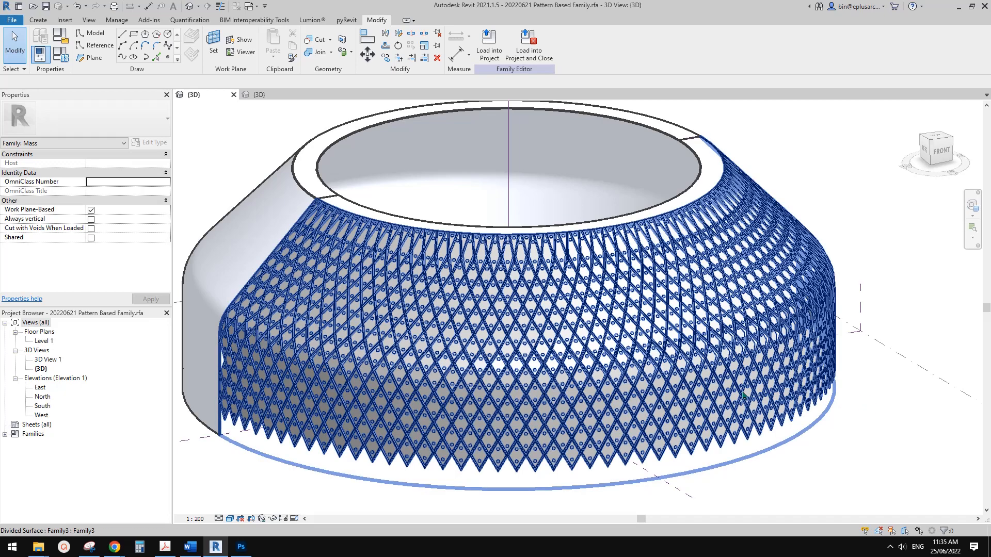
pyautogui.scroll(-2, 743, 396)
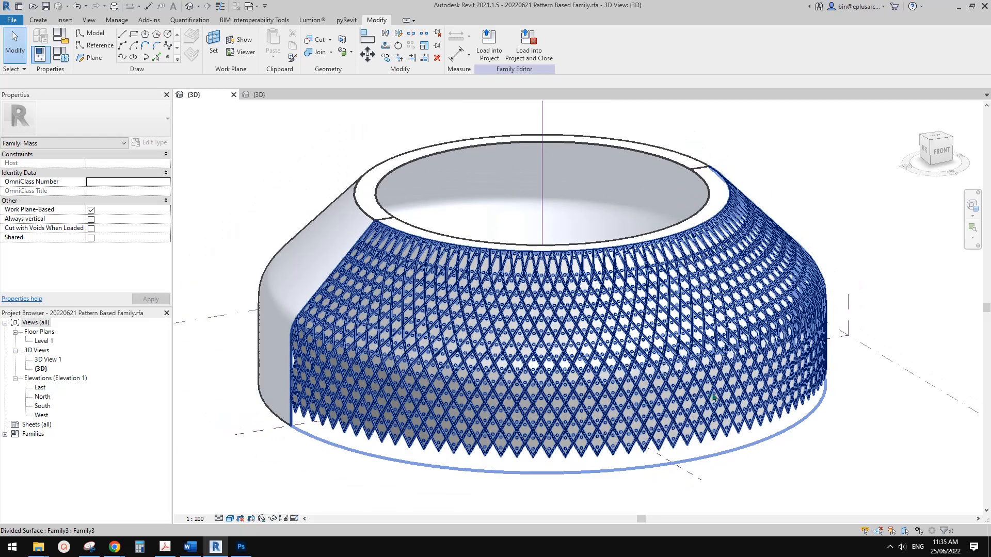
pyautogui.moveTo(713, 398); pyautogui.dragTo(729, 396, button='middle')
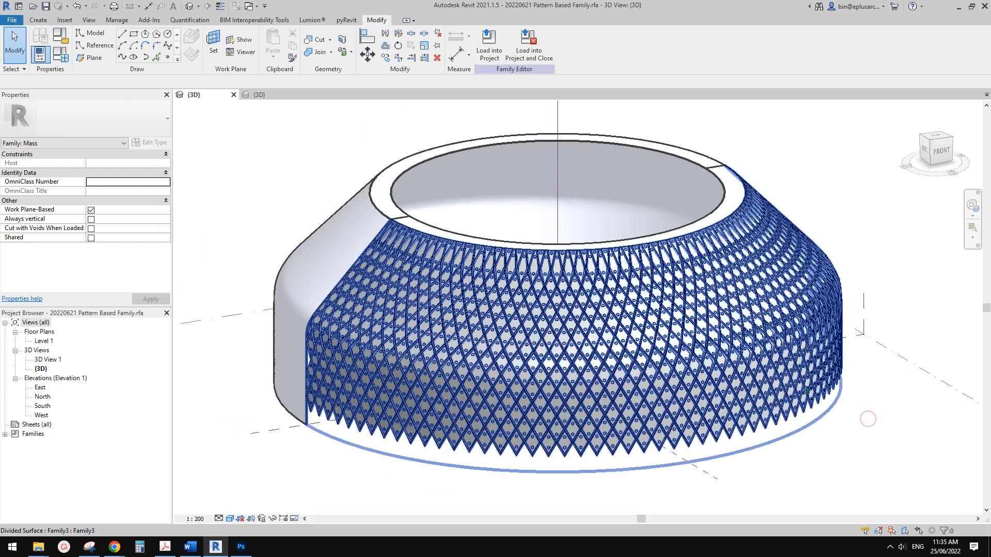
pyautogui.moveTo(794, 380); pyautogui.dragTo(792, 383, button='middle')
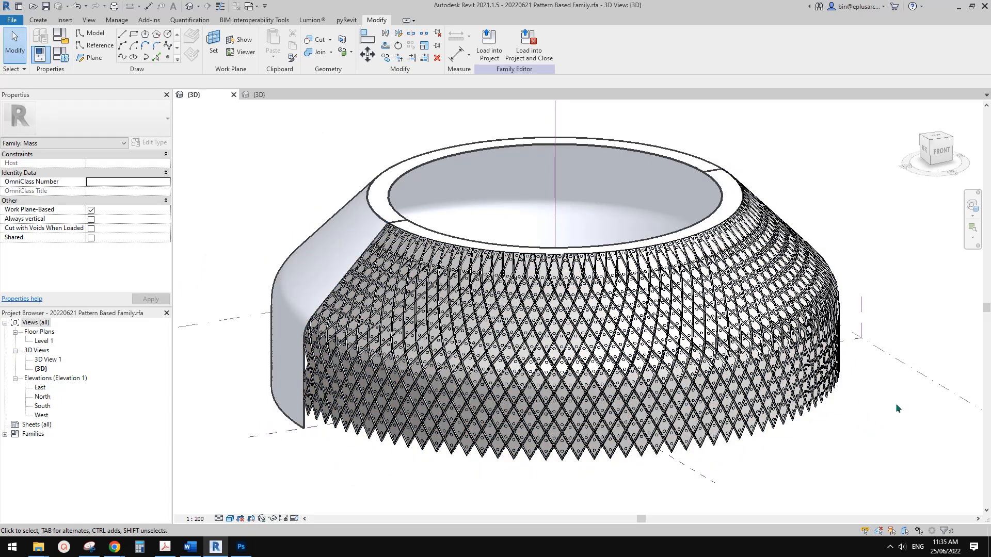